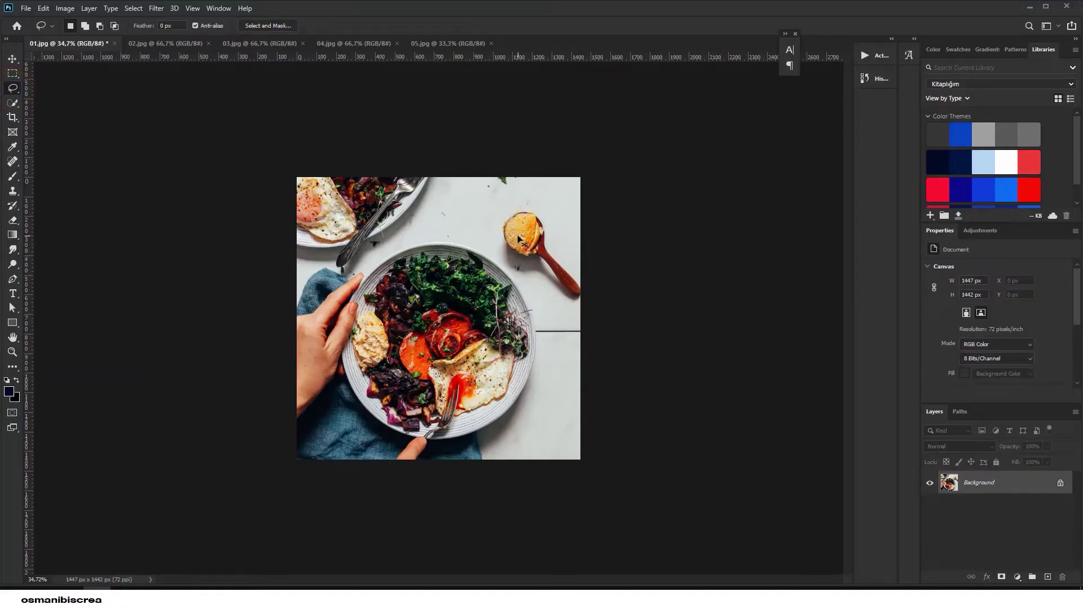
Lasso-select the wooden spoon at the upper right of the bowl photo.
scroll(532, 341, "up", 1)
scroll(533, 344, "up", 1)
scroll(533, 355, "up", 1)
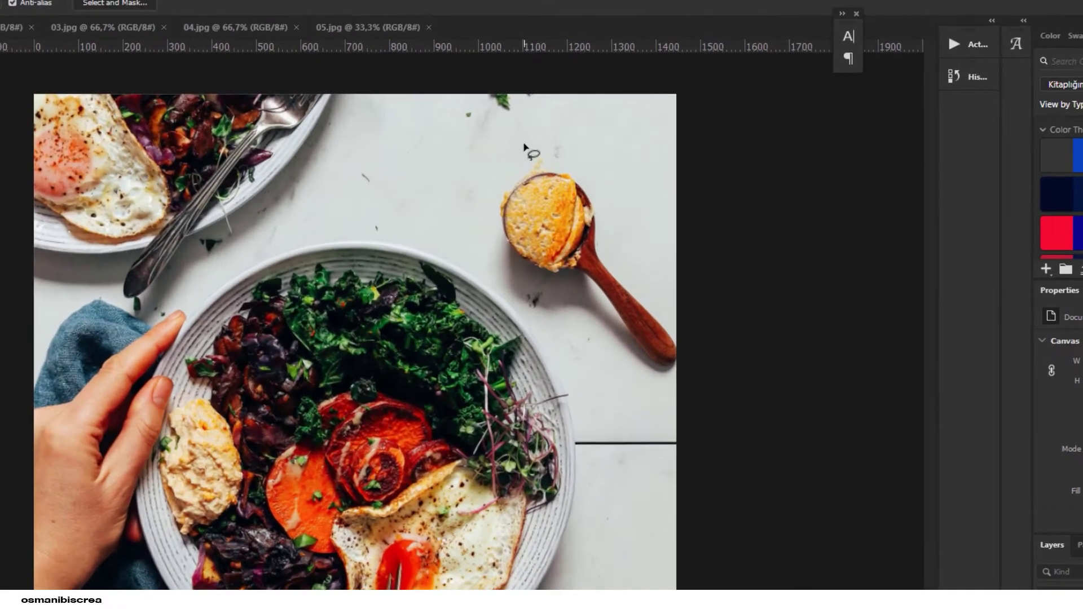
mouse_move(611, 108)
left_mouse_down()
mouse_move(592, 109)
mouse_move(706, 152)
left_mouse_up()
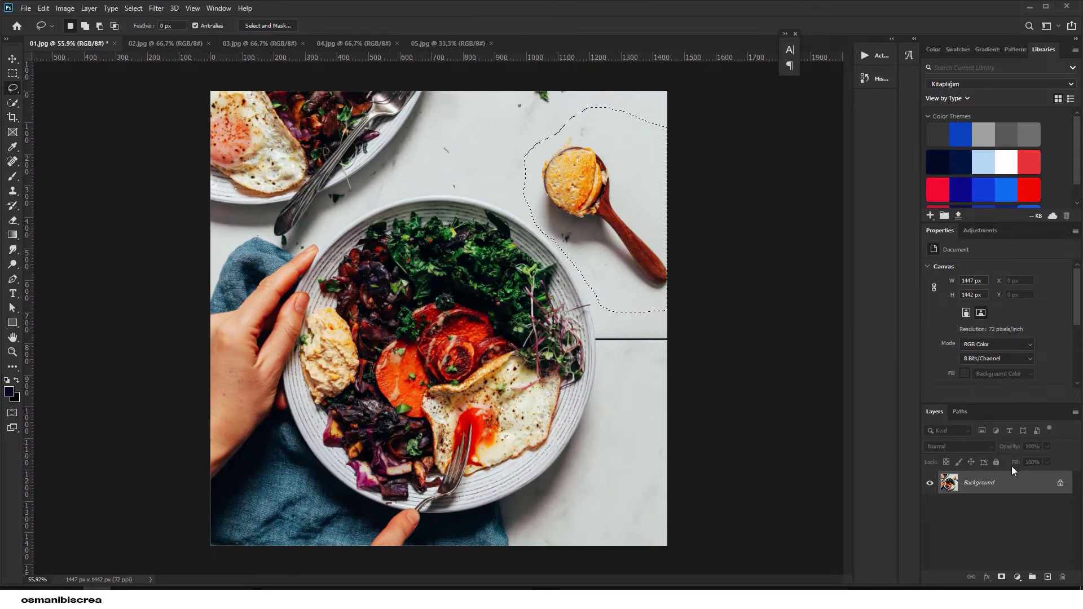
Duplicate the Background layer and make Background copy the active layer.
right_click(1007, 487)
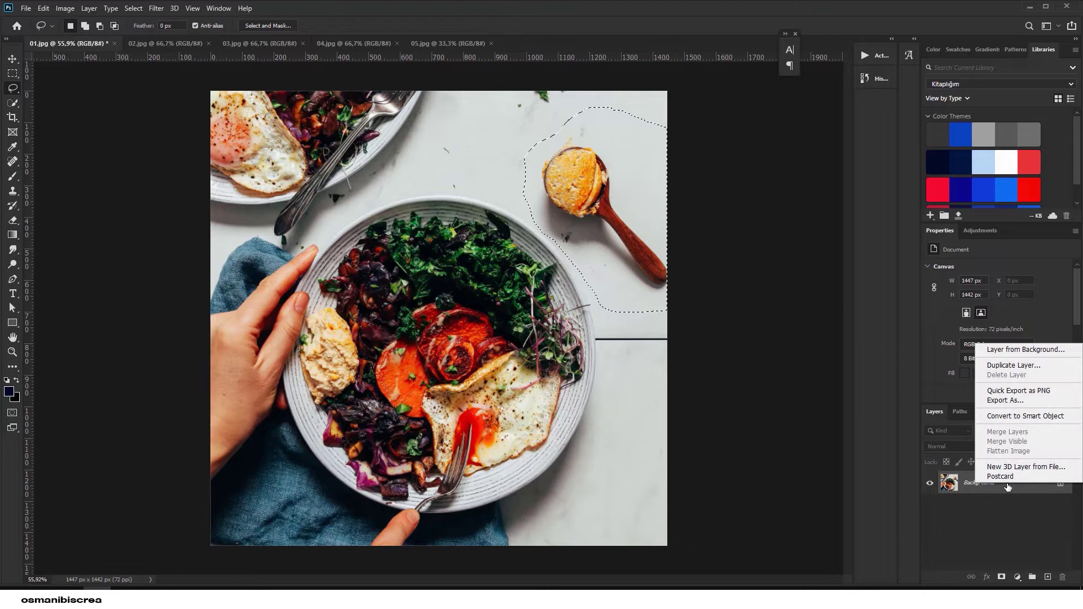
left_click(1024, 365)
left_click(634, 166)
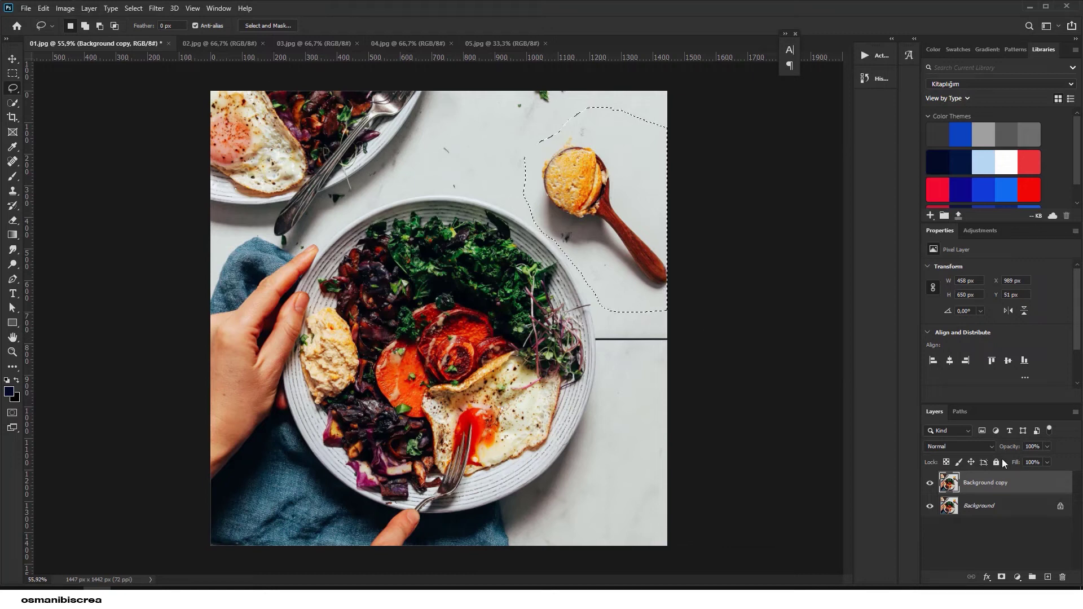
right_click(987, 500)
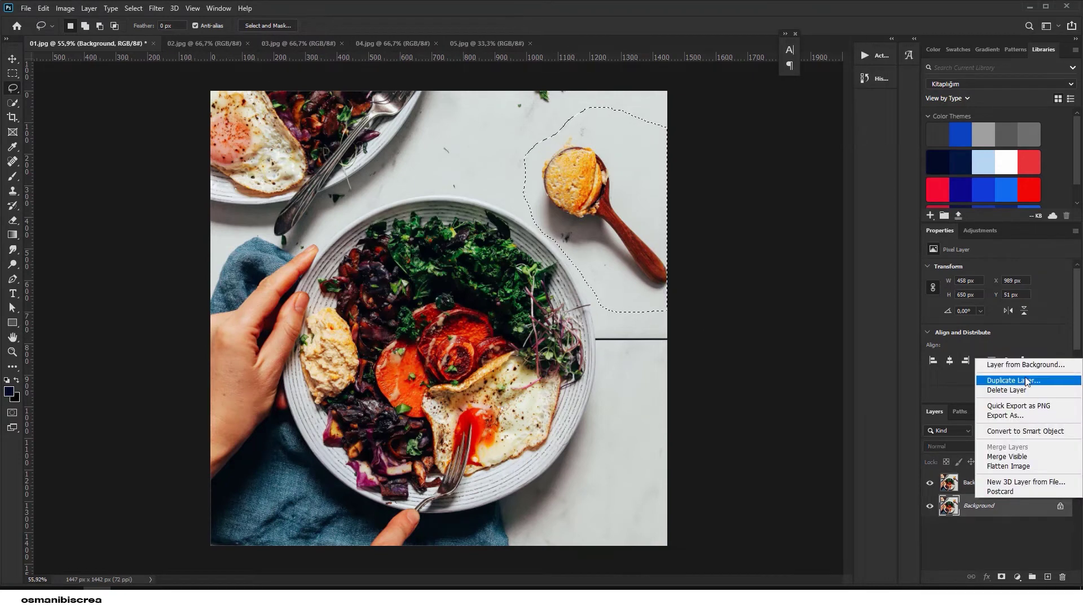
left_click(468, 10)
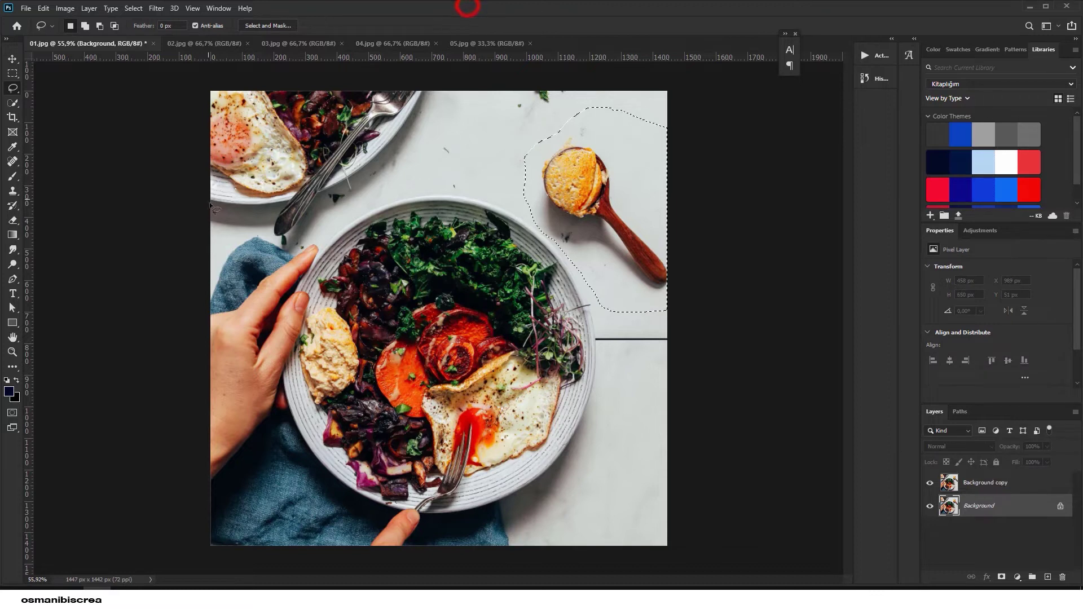
left_click(984, 483)
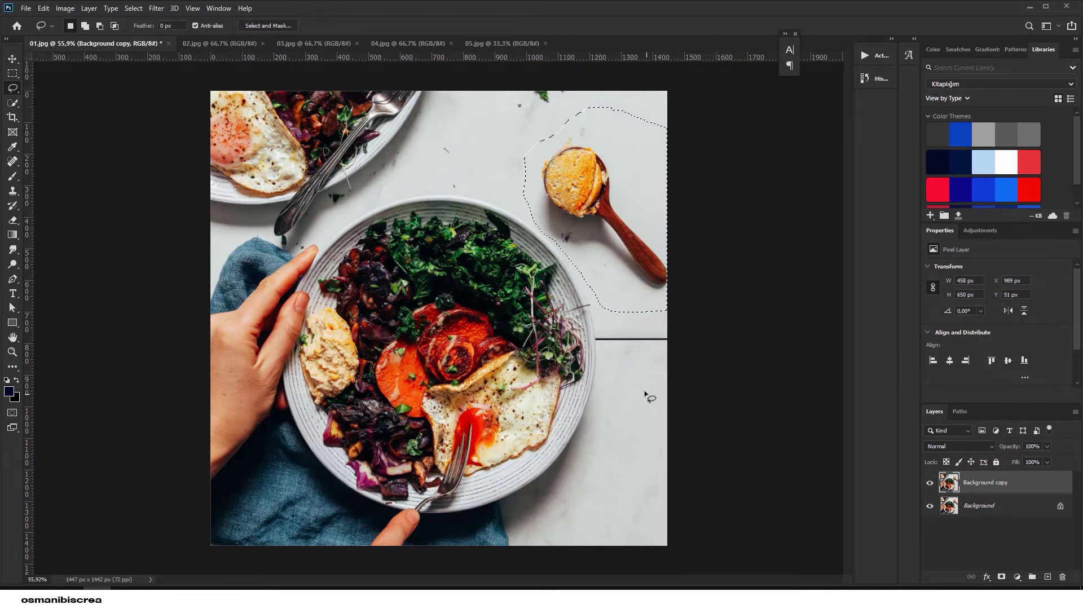
scroll(499, 168, "down", 1)
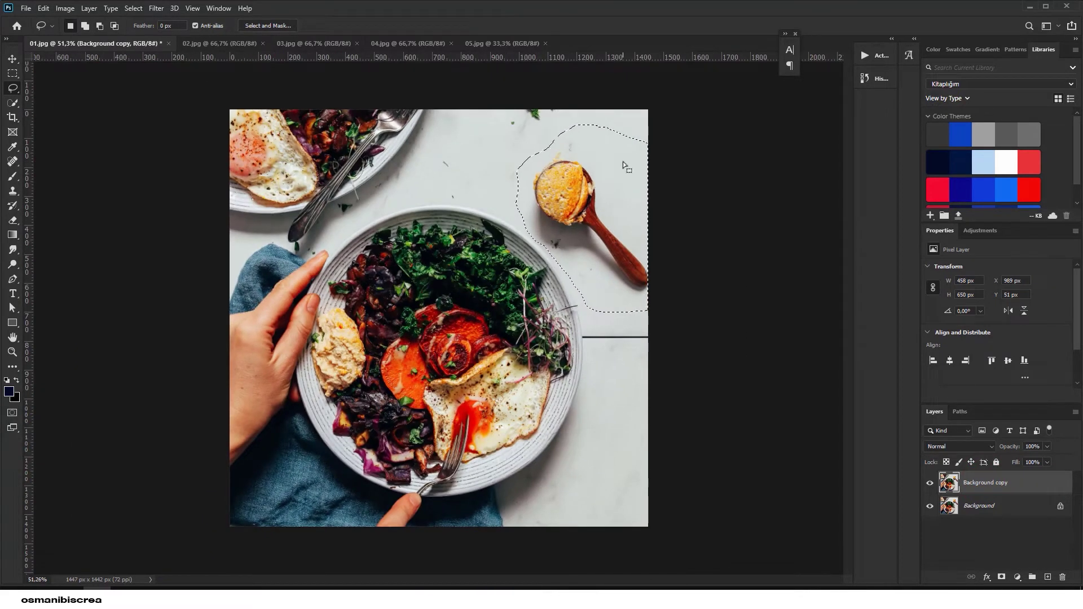
left_click(44, 8)
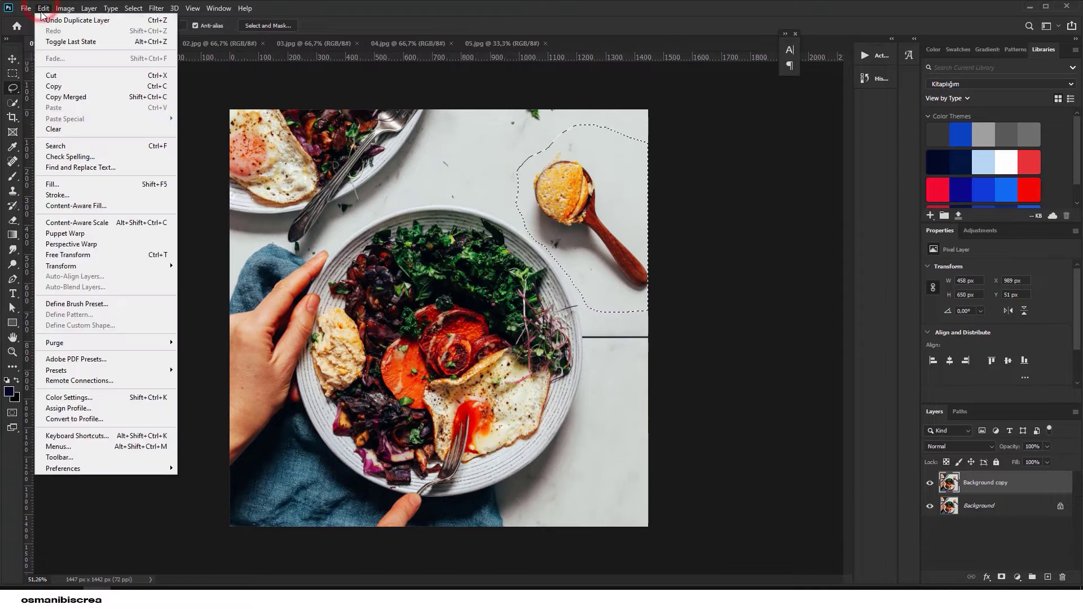
left_click(70, 185)
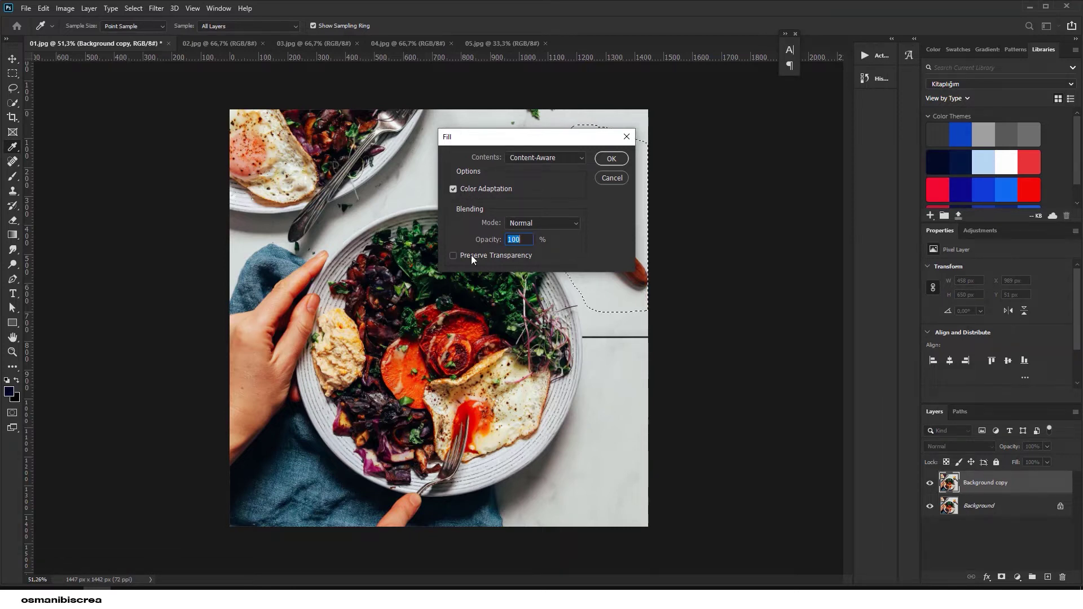
left_click(611, 158)
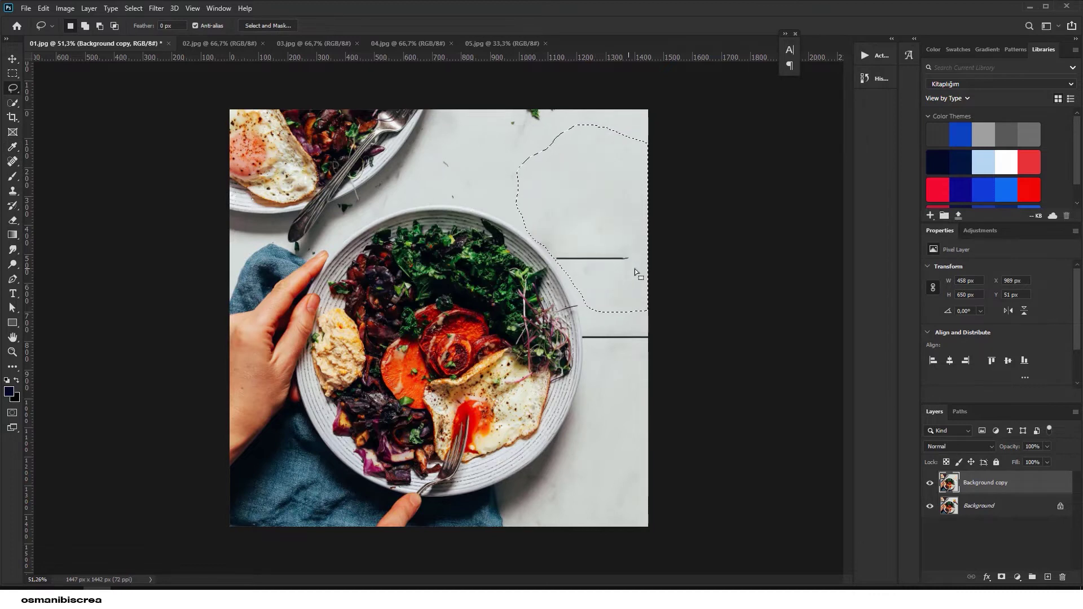
left_click(12, 74)
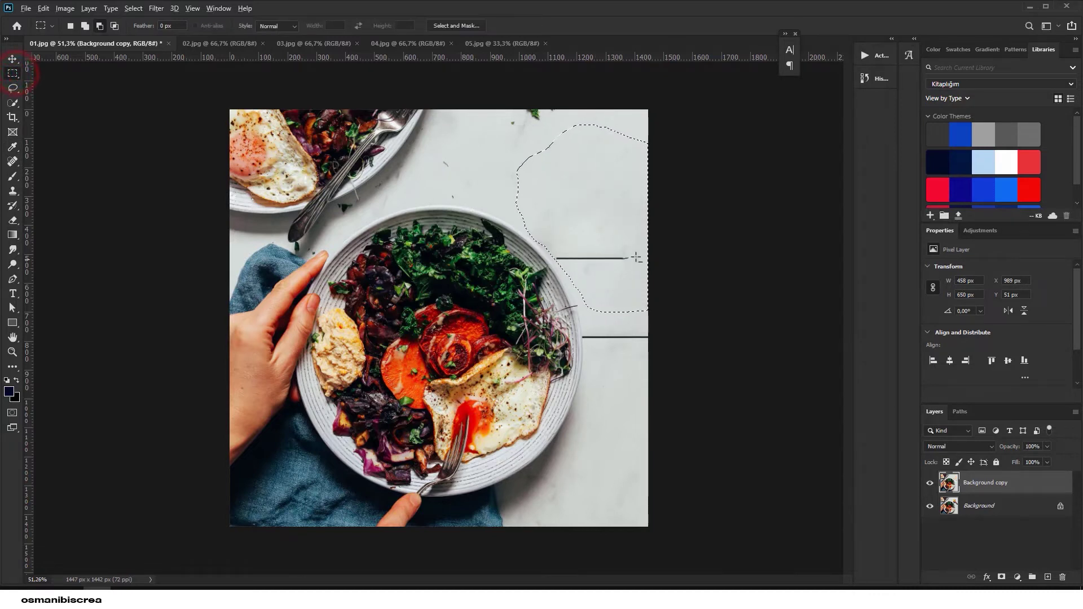
scroll(634, 253, "up", 3)
left_click_drag(638, 232, 556, 297)
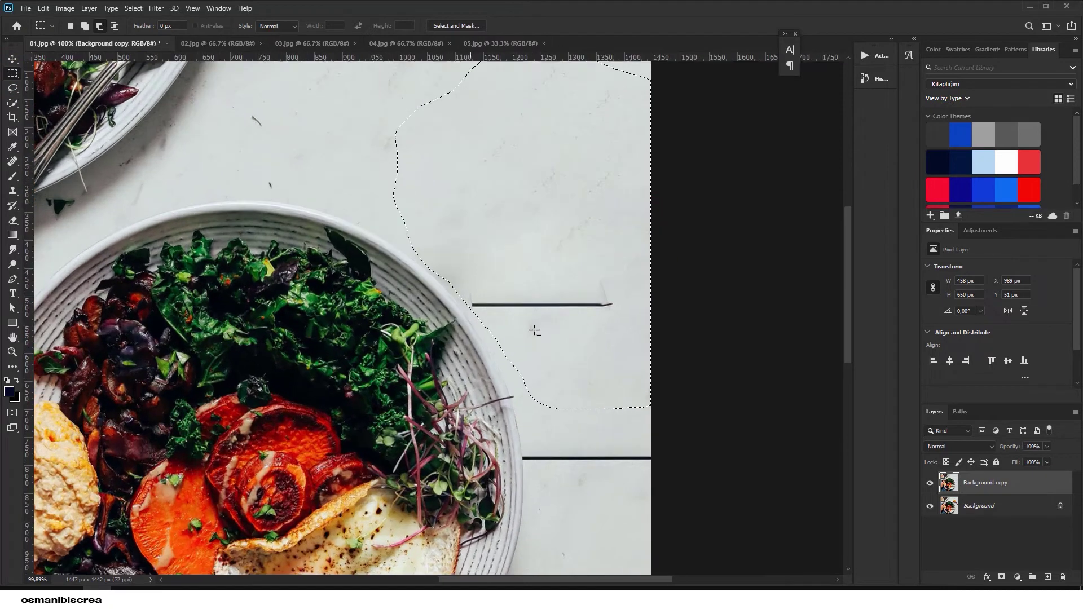
scroll(541, 293, "down", 2)
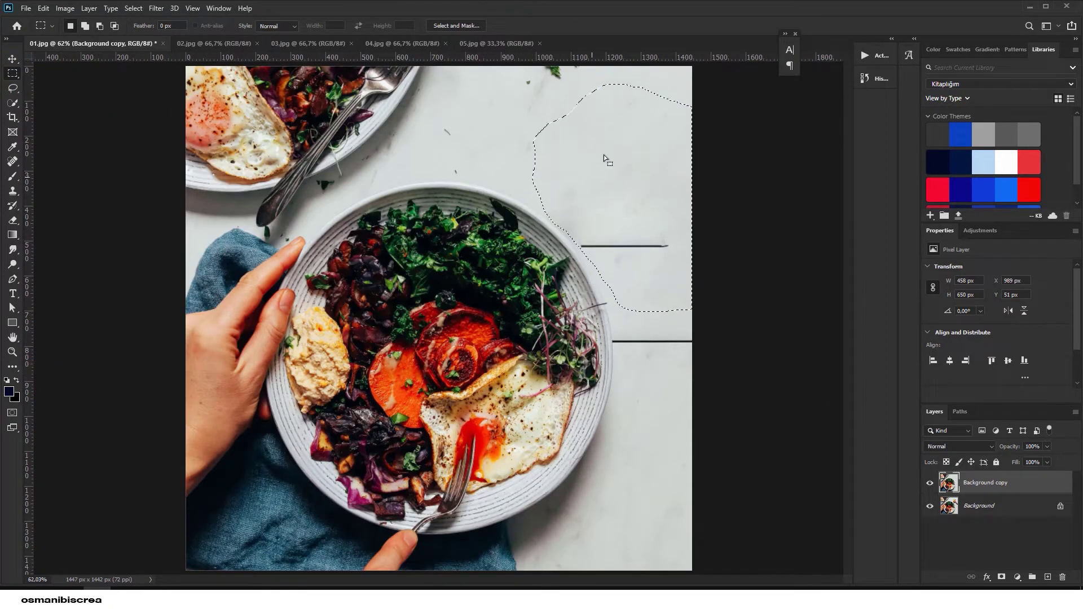
scroll(579, 183, "down", 2)
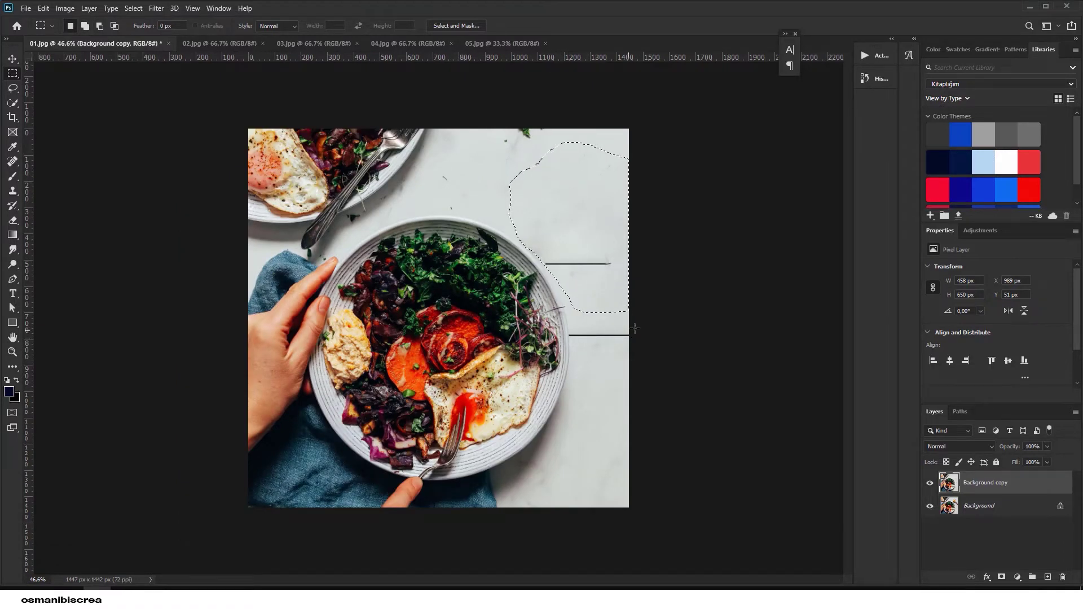
Undo the earlier fill and start Content-Aware Fill on the spoon selection.
key("ctrl+z")
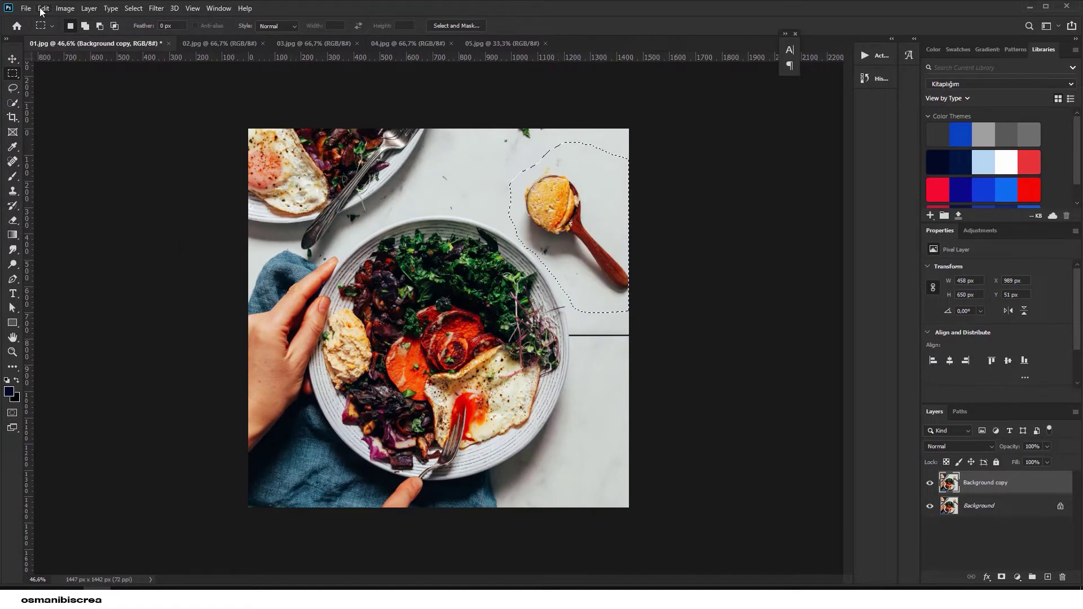
left_click(43, 8)
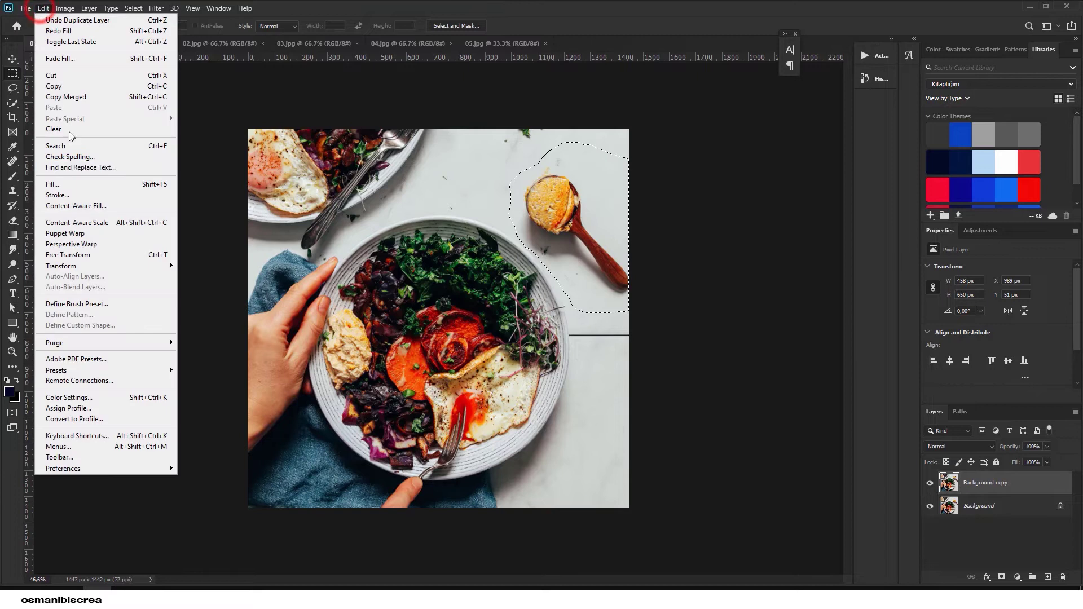
left_click(70, 206)
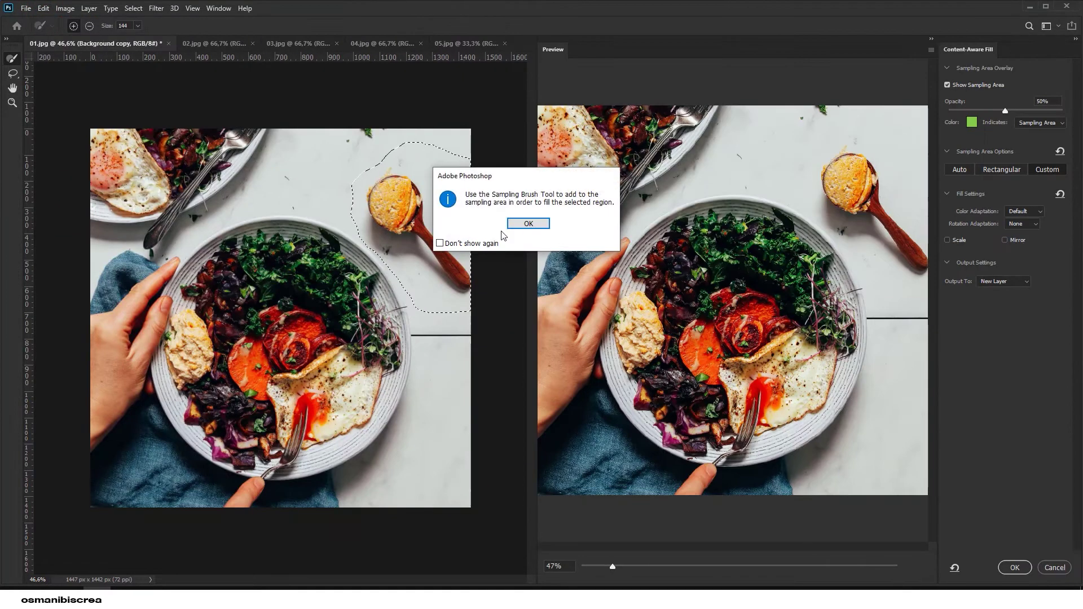
left_click(526, 222)
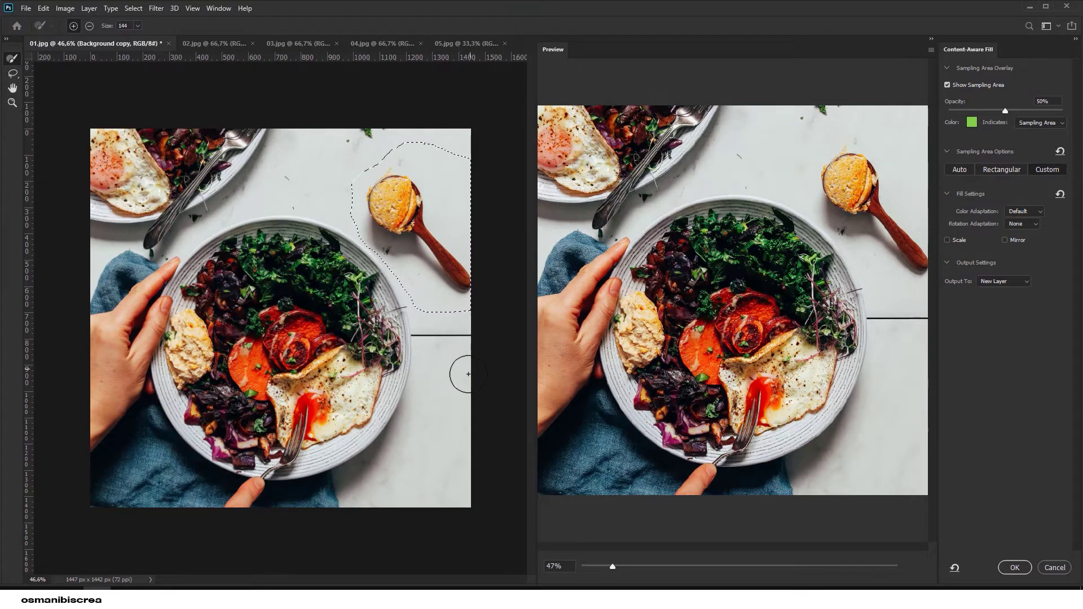
Narrow the fill's sampling area to a few clean marble tabletop patches.
left_click_drag(346, 189, 318, 156)
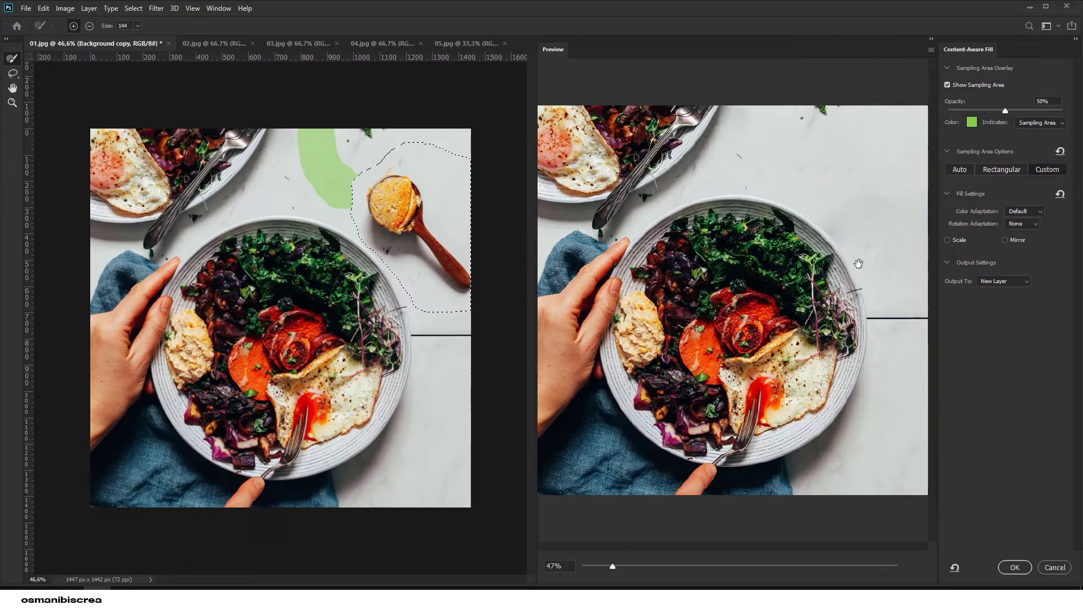
mouse_move(442, 387)
left_mouse_down()
mouse_move(449, 498)
mouse_move(438, 432)
mouse_move(451, 394)
left_mouse_up()
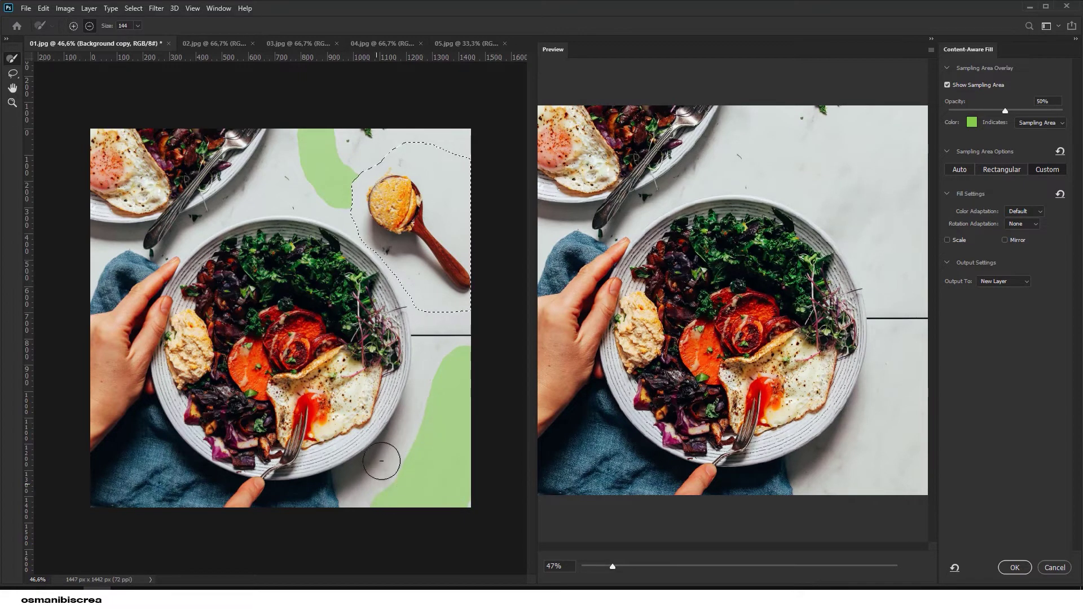
left_click_drag(351, 208, 302, 192)
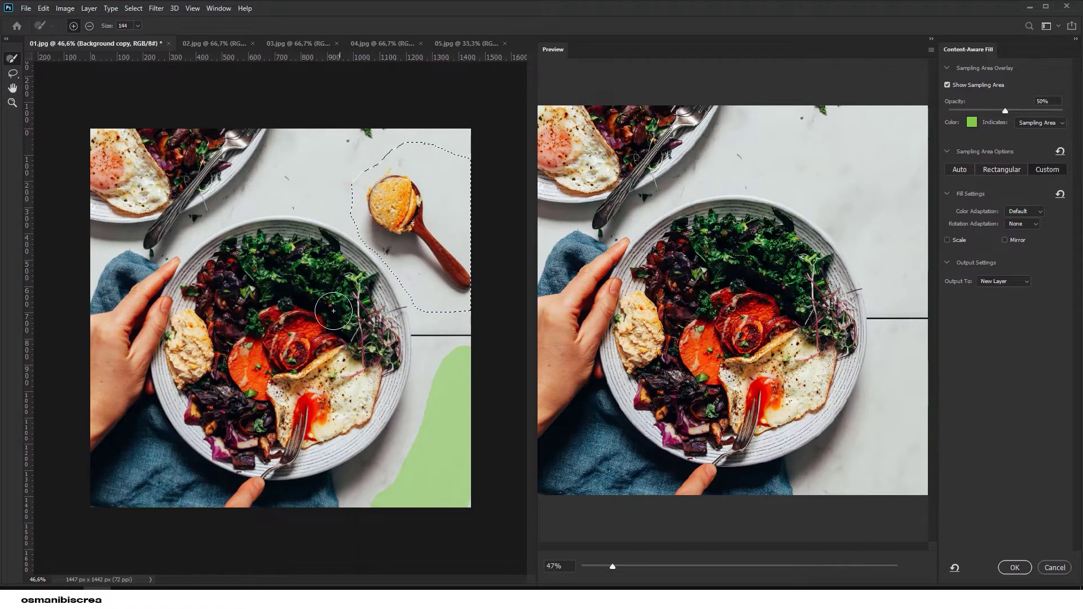
left_click_drag(462, 397, 438, 420)
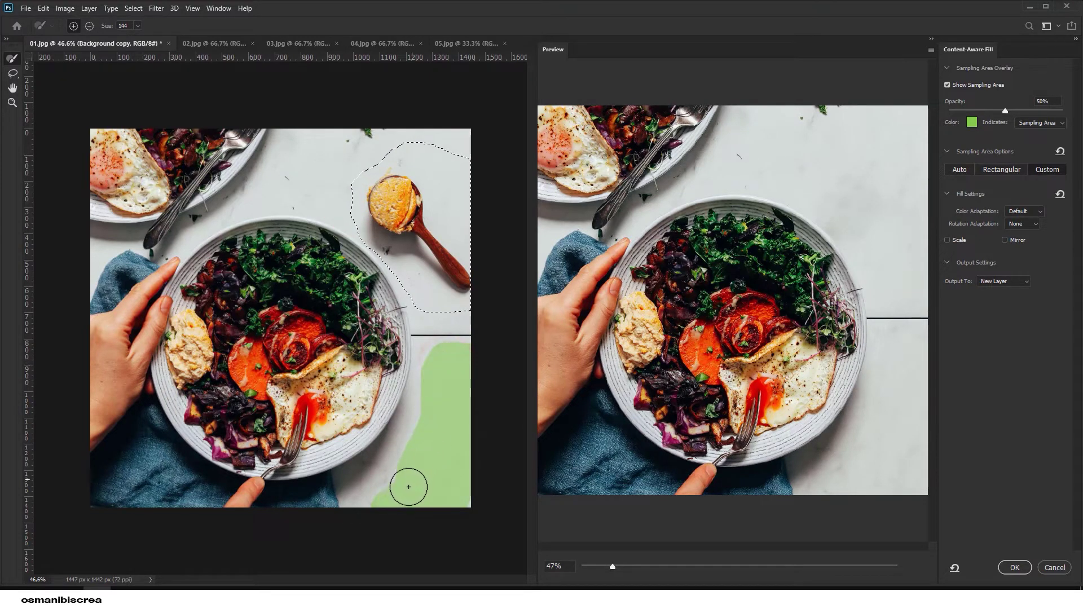
left_click_drag(348, 205, 331, 194)
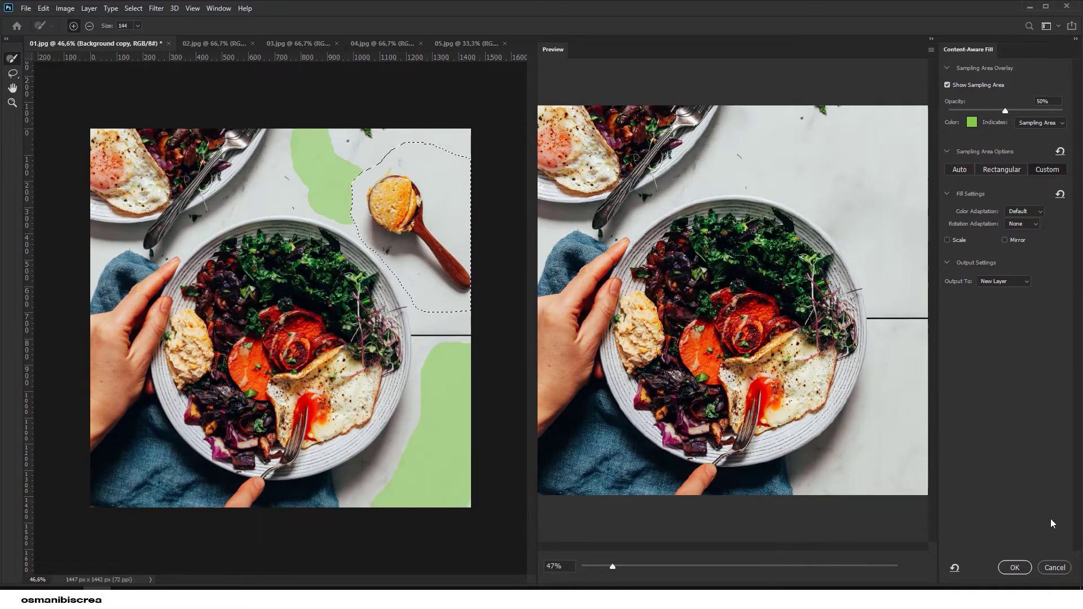
Output the spoon fill to a new Background copy 2 layer and deselect.
left_click(1014, 567)
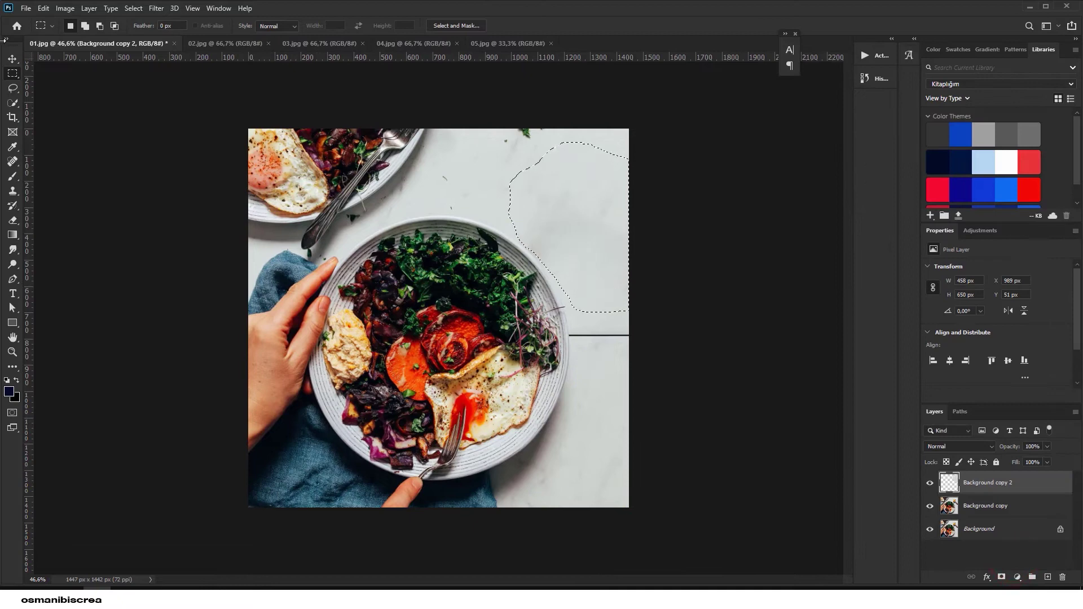
left_click(12, 73)
left_click(156, 239)
scroll(492, 295, "down", 1)
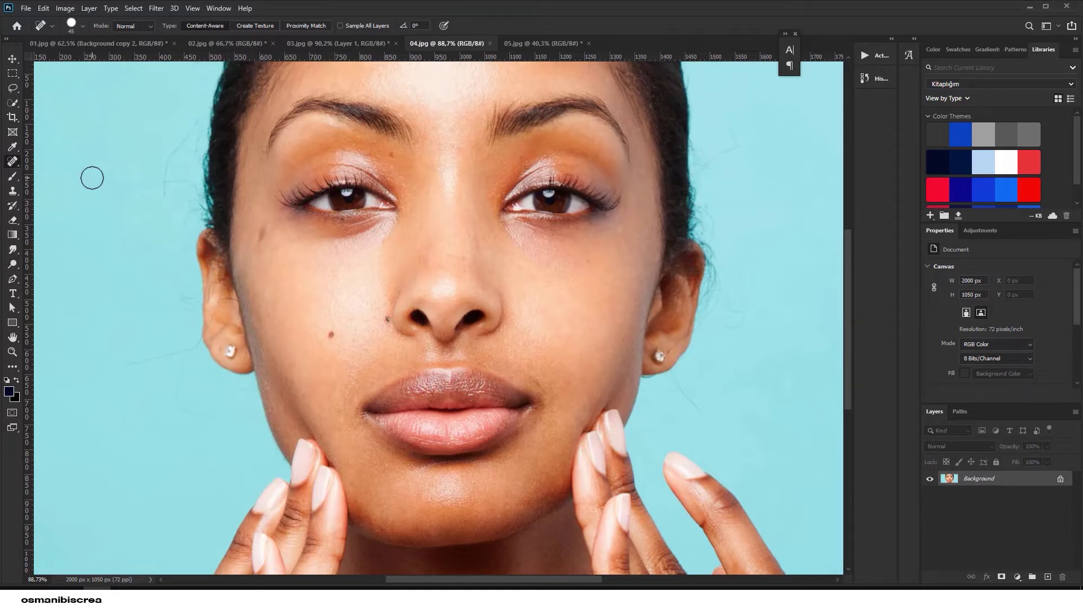
Switch to the Spot Healing Brush and adjust its tip size.
scroll(256, 242, "up", 3)
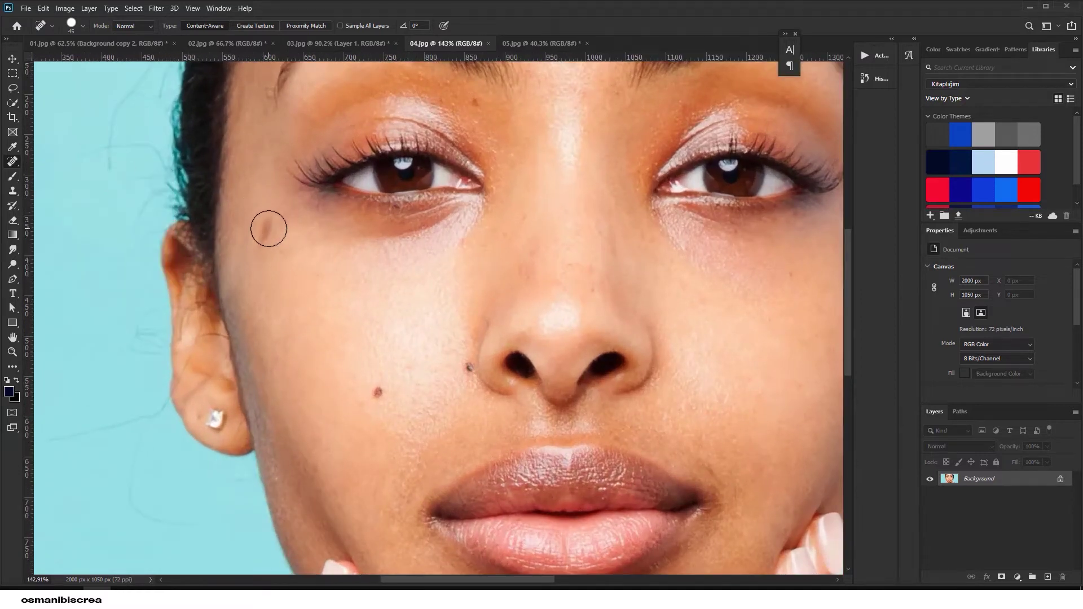
right_click(12, 161)
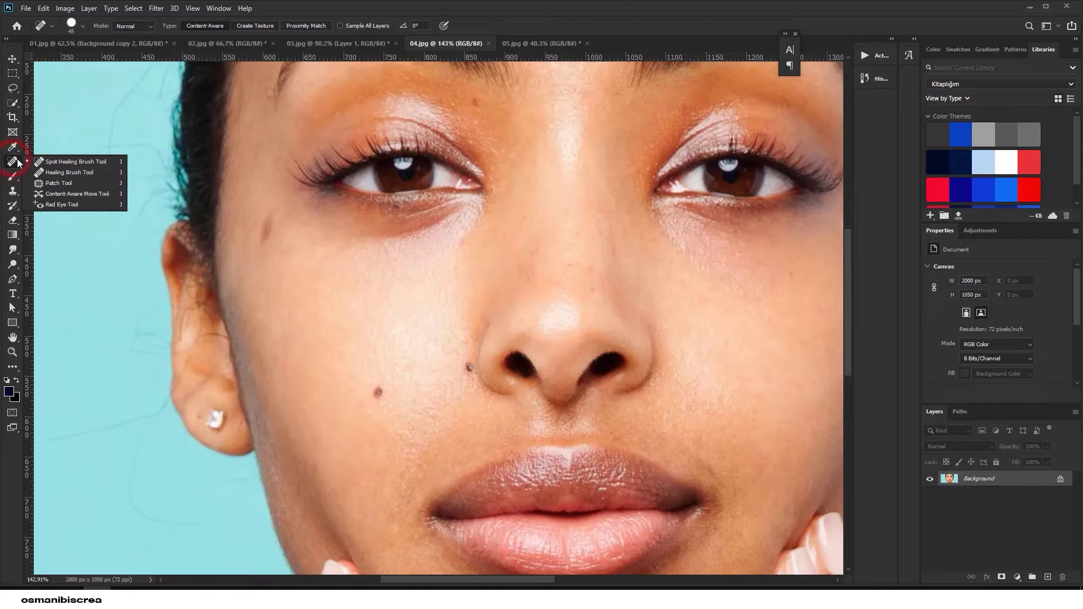
left_click(77, 162)
scroll(170, 164, "up", 1)
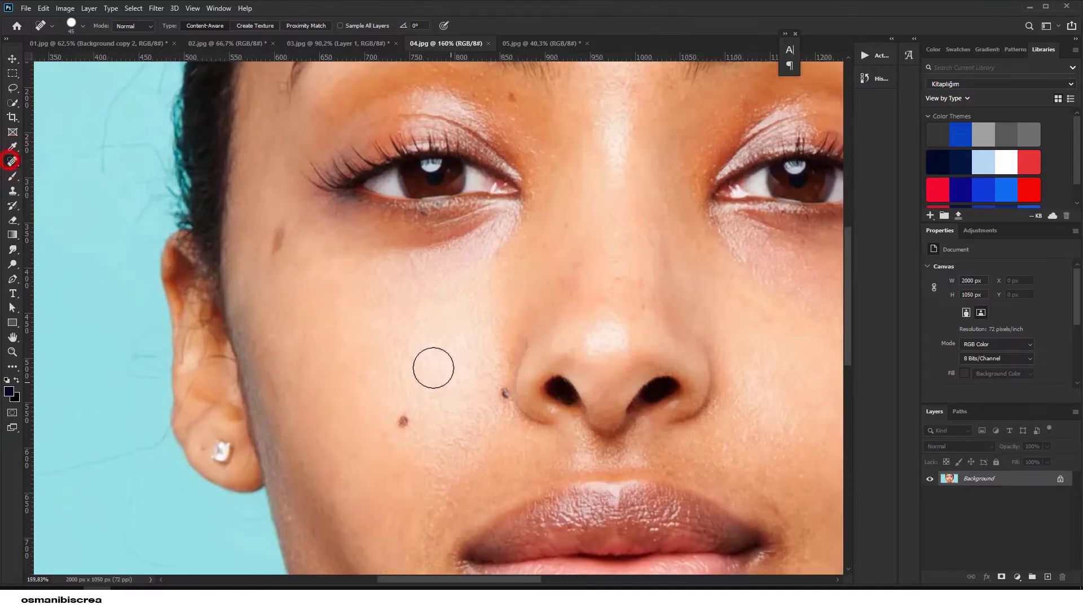
right_click(432, 367)
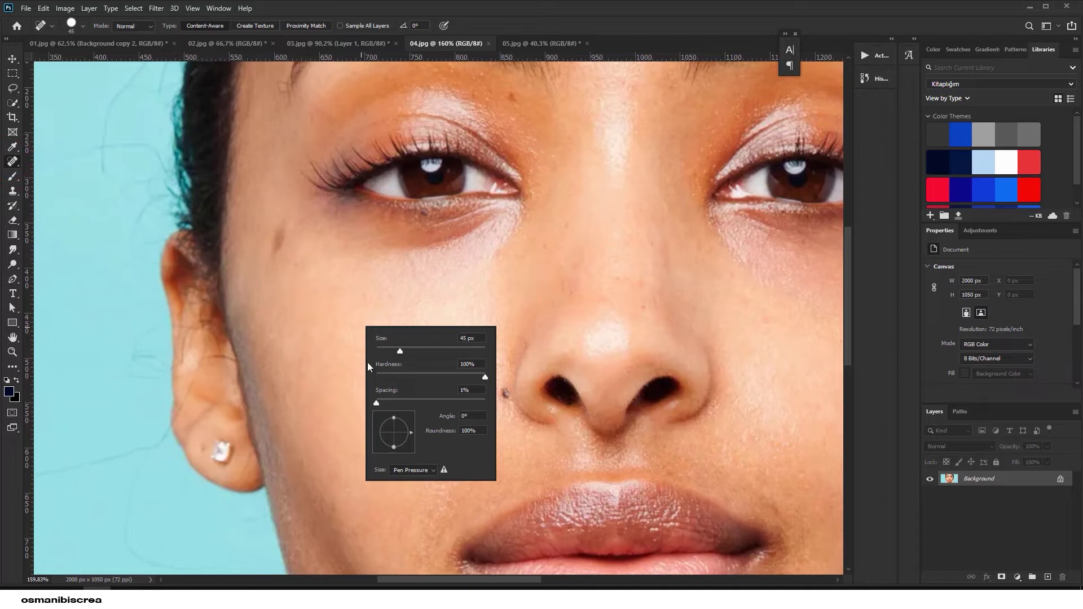
left_click_drag(400, 348, 381, 350)
left_click(361, 413)
Finish the healing brush tip at 28 px, 55% hardness and 1% spacing.
scroll(338, 366, "down", 3)
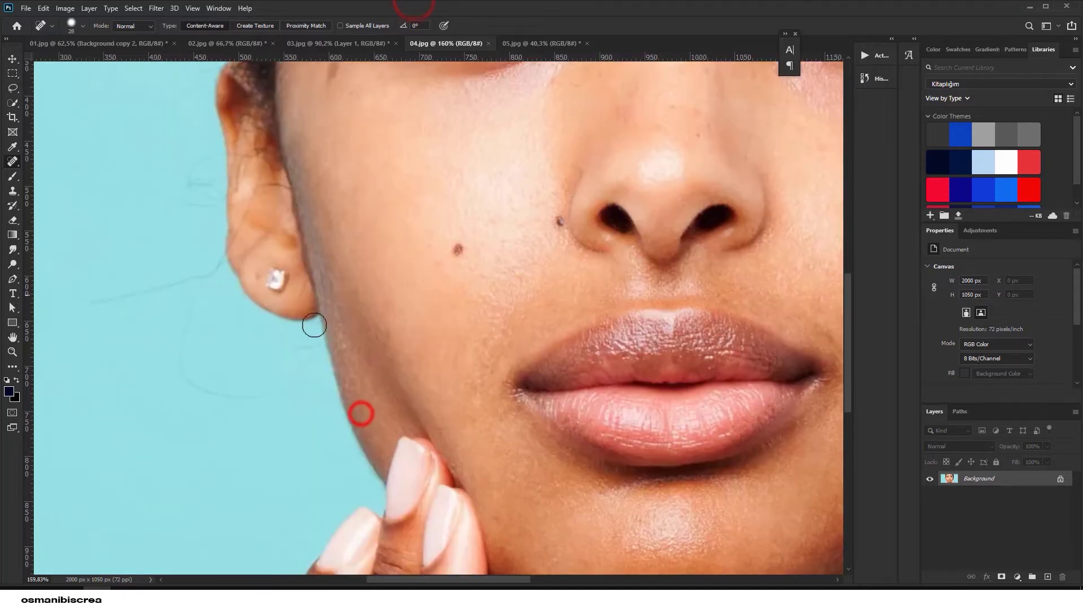
right_click(410, 218)
left_click_drag(480, 268, 471, 267)
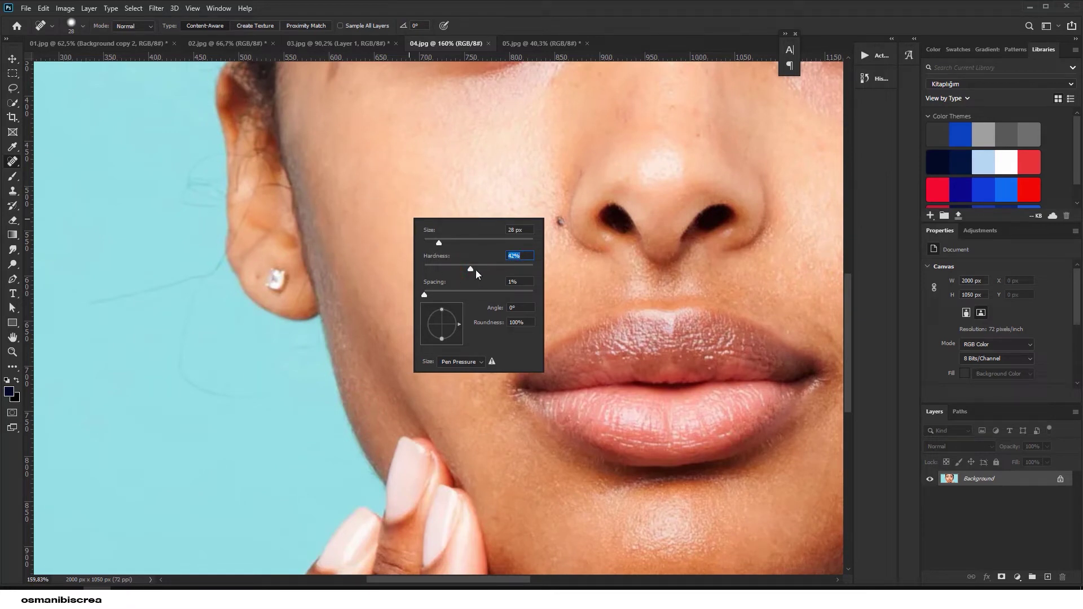
left_click_drag(423, 295, 490, 295)
left_click(429, 295)
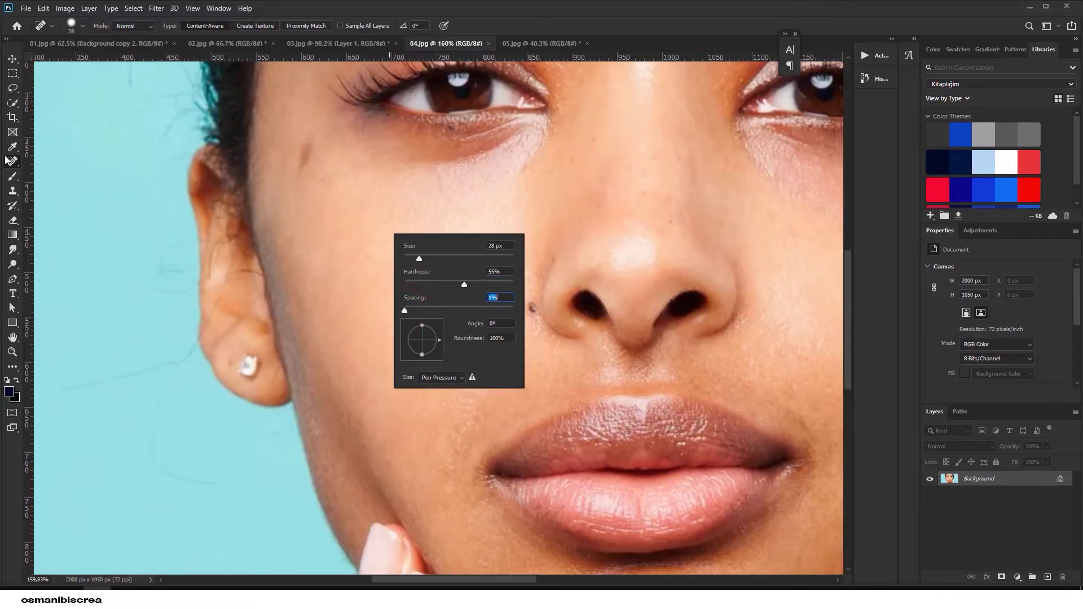
left_click(8, 161)
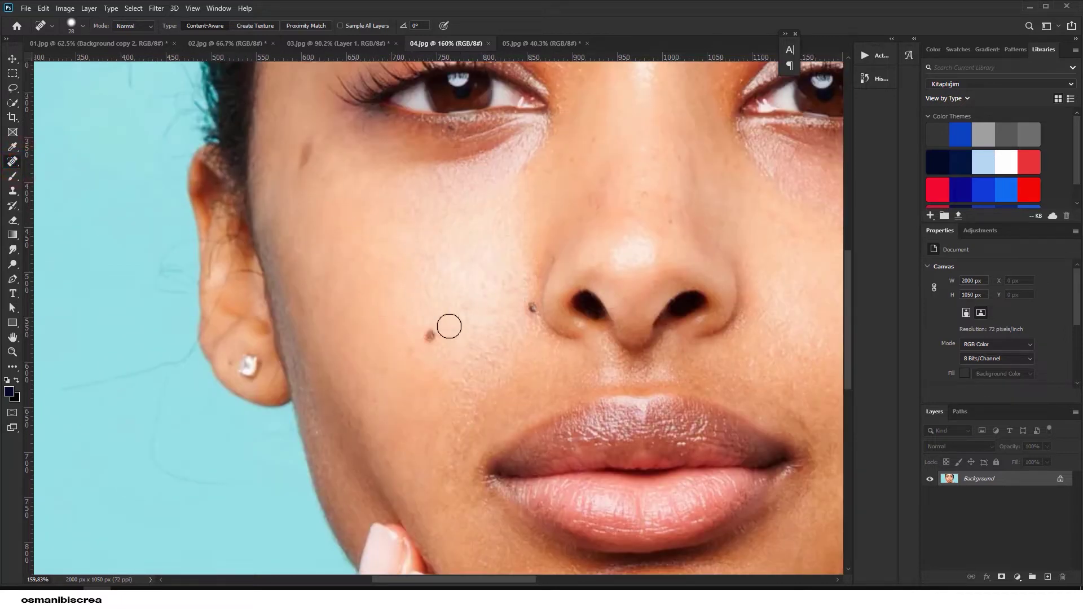
Paint trial healing strokes across the cheek, then undo them.
right_click(438, 289)
left_click(478, 311)
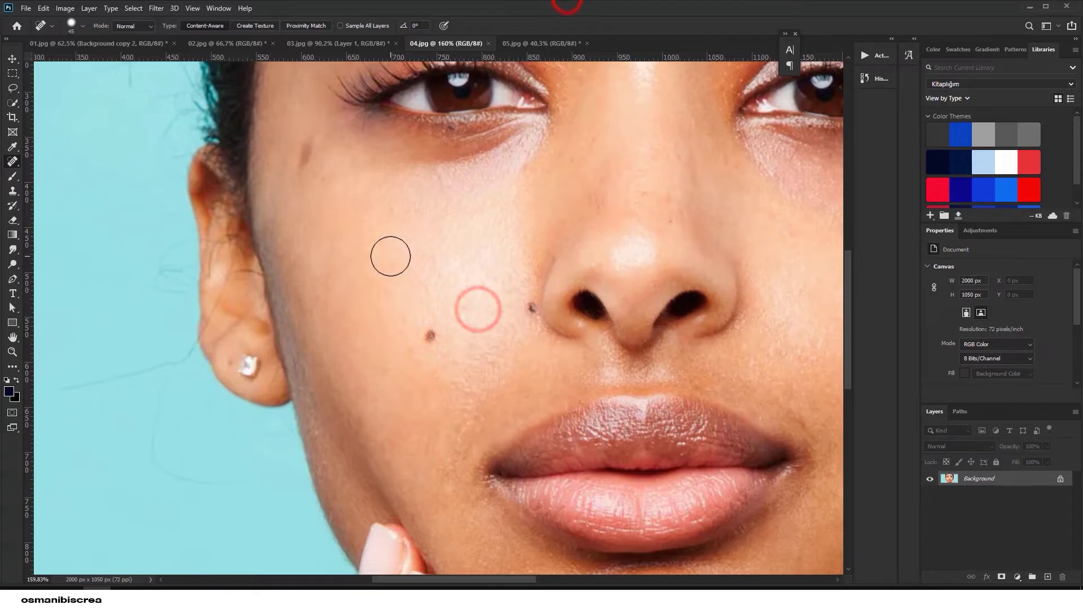
left_click_drag(390, 259, 415, 312)
left_click_drag(427, 337, 459, 391)
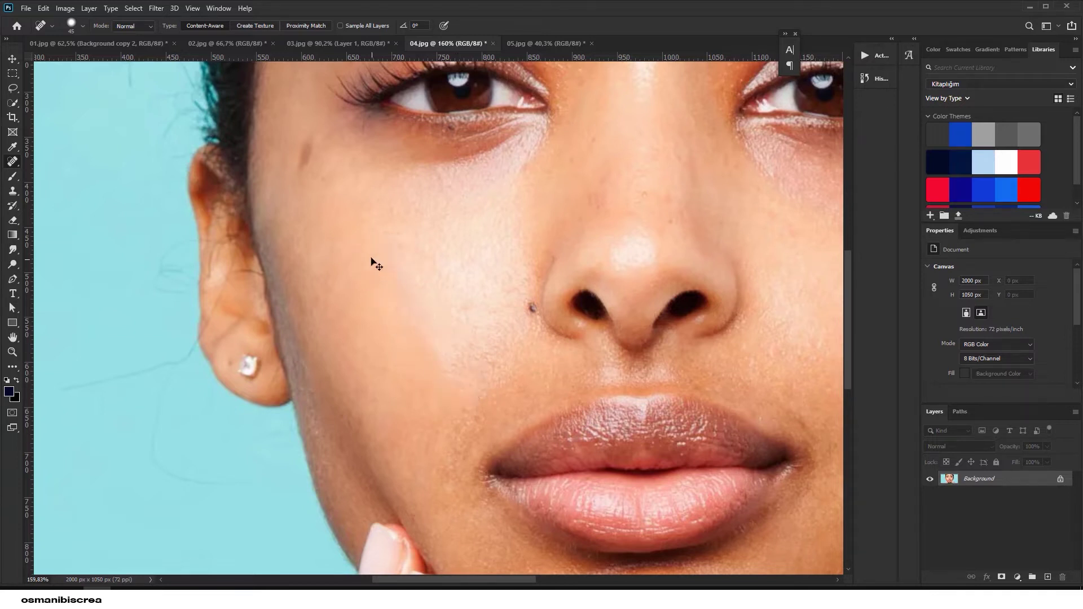
key("ctrl+z")
Adjust brush spacing and heal several spots across the cheek toward the nose.
right_click(400, 253)
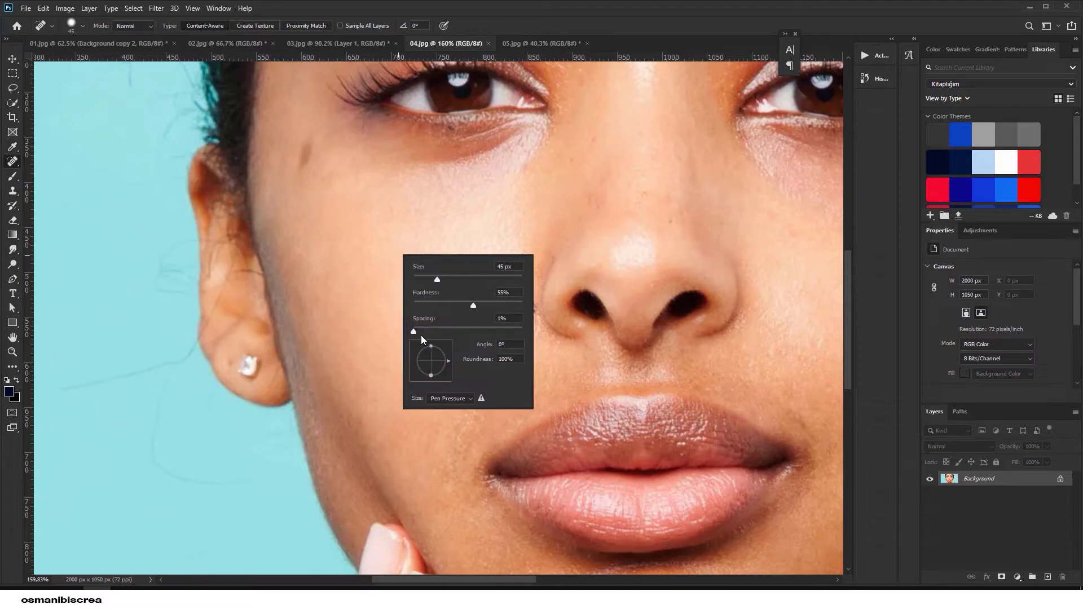
left_click_drag(437, 333, 491, 341)
key("Return")
left_click_drag(377, 254, 421, 337)
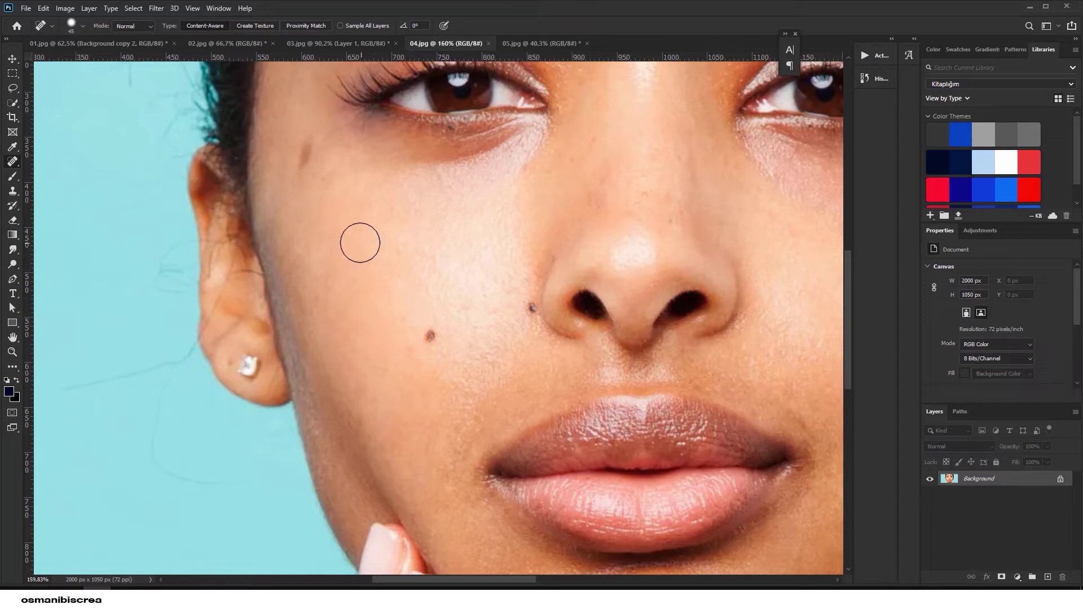
left_click(390, 328)
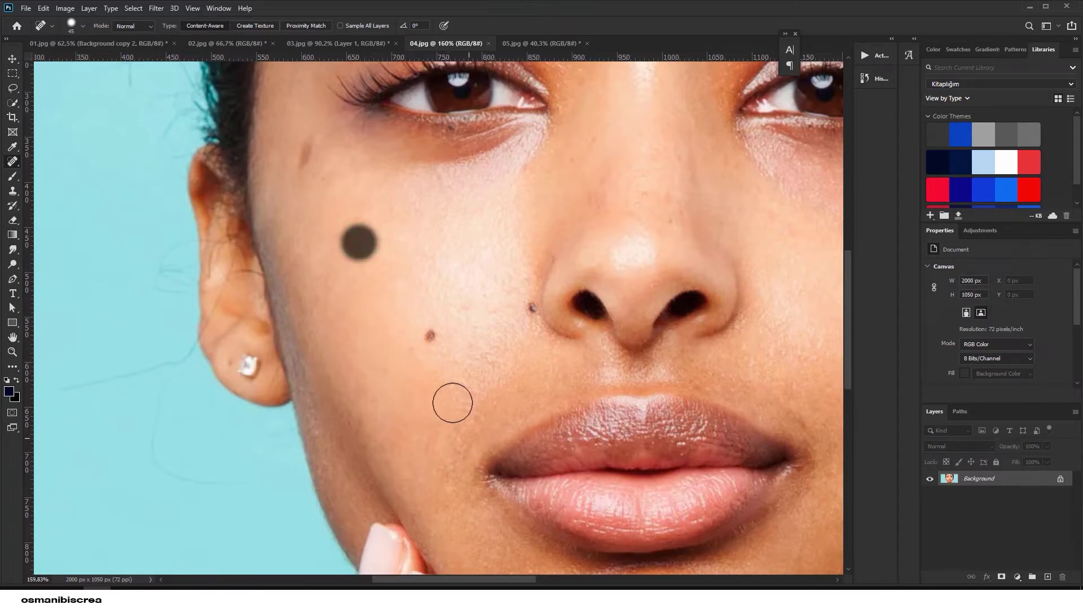
left_click(383, 286)
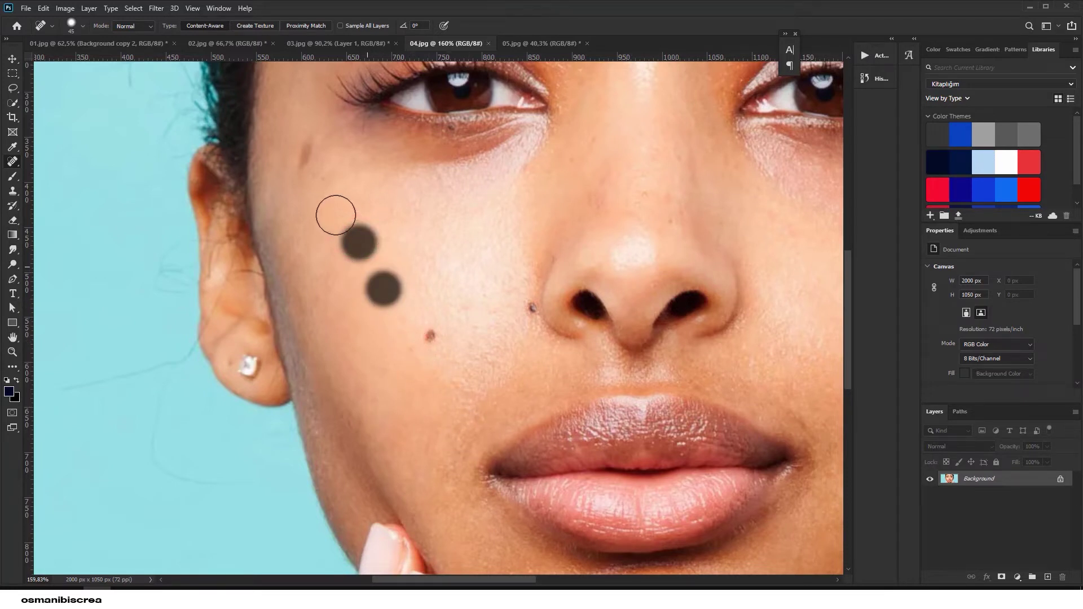
left_click(357, 262)
left_click(371, 300)
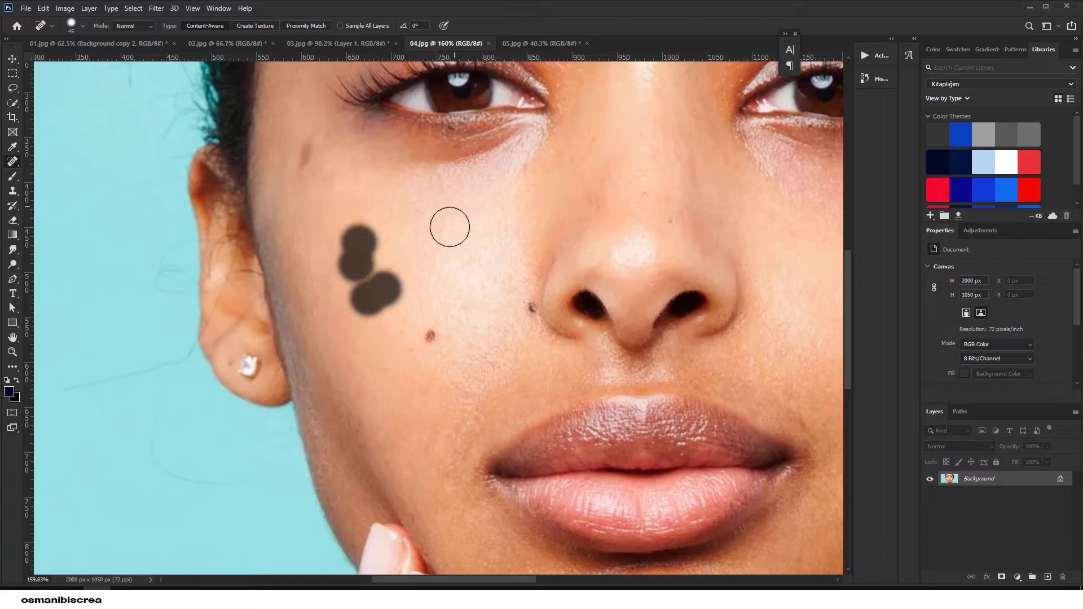
left_click(438, 215)
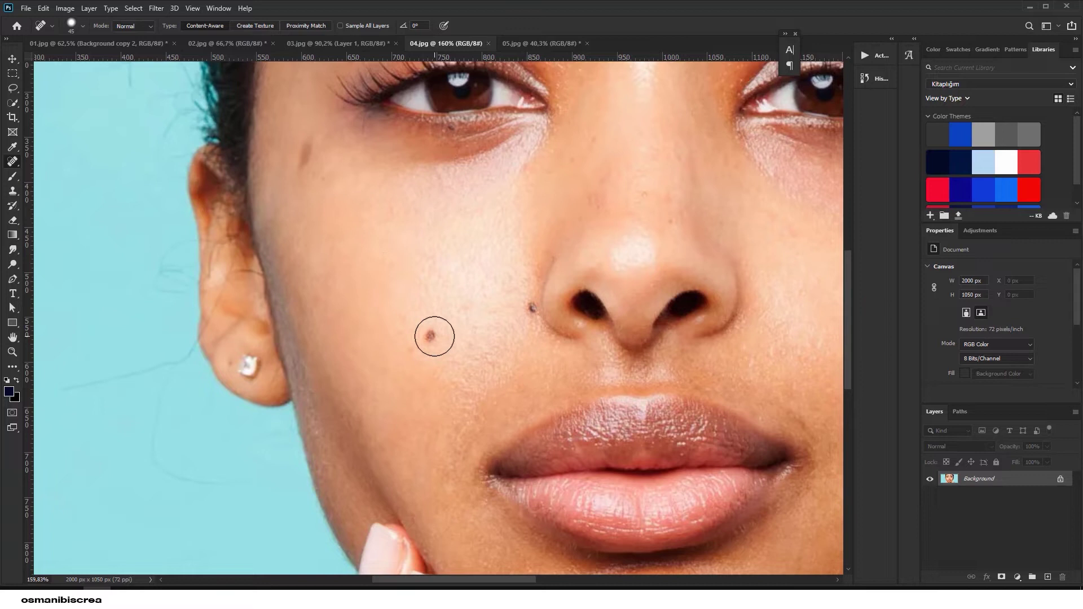
Set the healing brush to 35 px with 50% hardness.
right_click(434, 322)
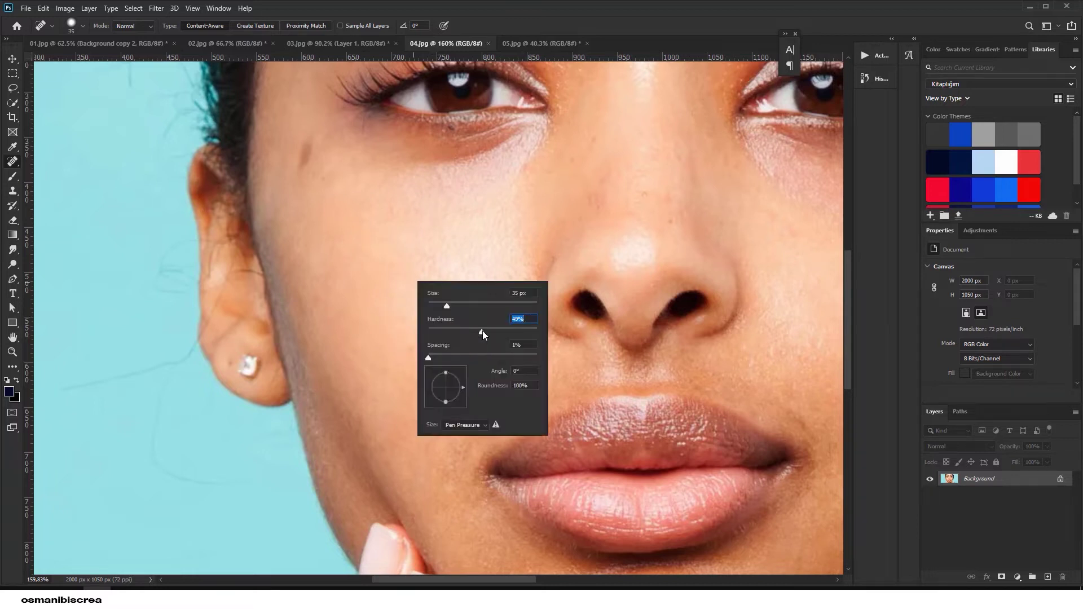
left_click_drag(482, 333, 484, 334)
right_click(460, 309)
left_click(445, 321)
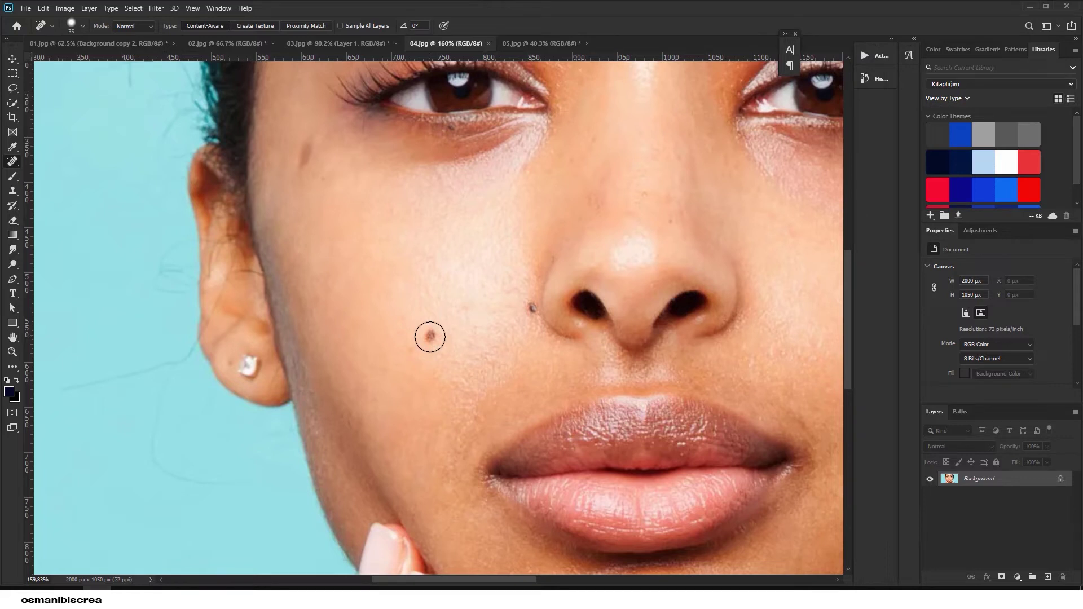
scroll(425, 327, "up", 3, "alt")
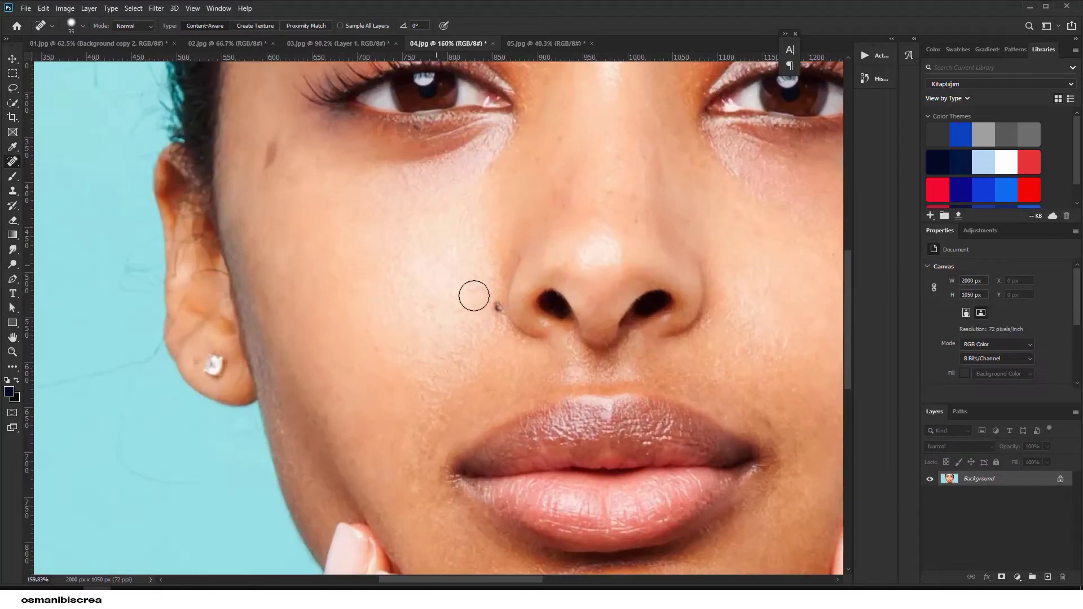
Heal the mole beside the nose, then undo a cheek mole stroke.
right_click(474, 296)
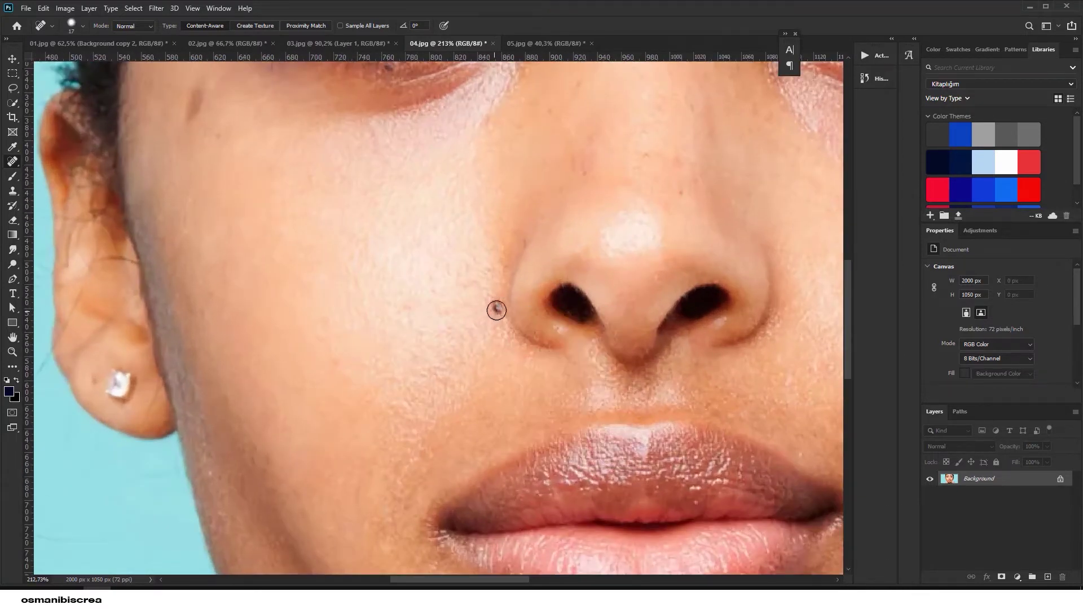
left_click(496, 310)
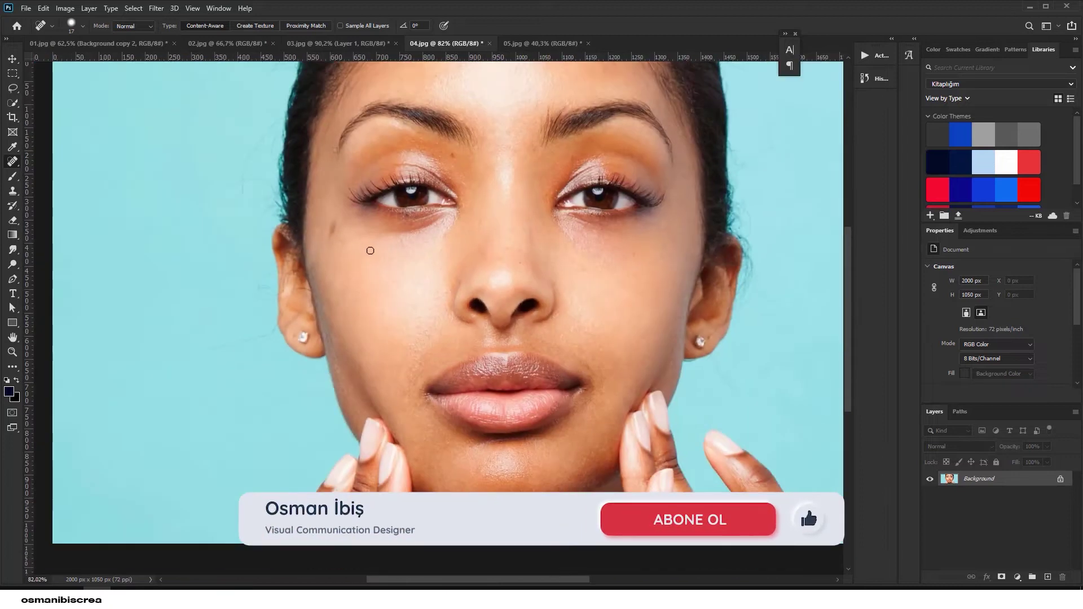
left_click_drag(418, 306, 407, 395)
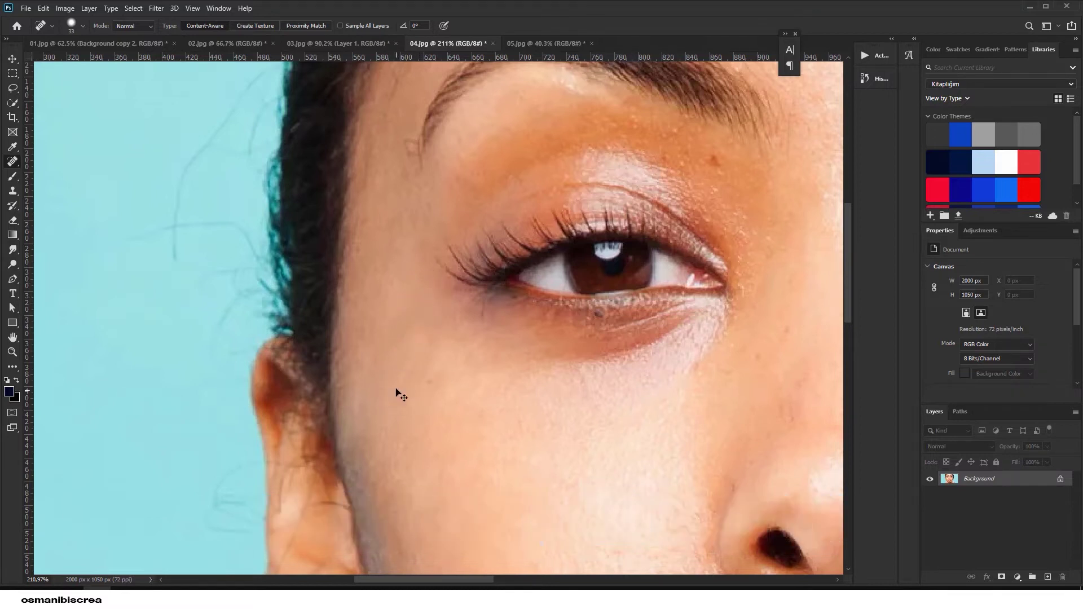
key("ctrl+z")
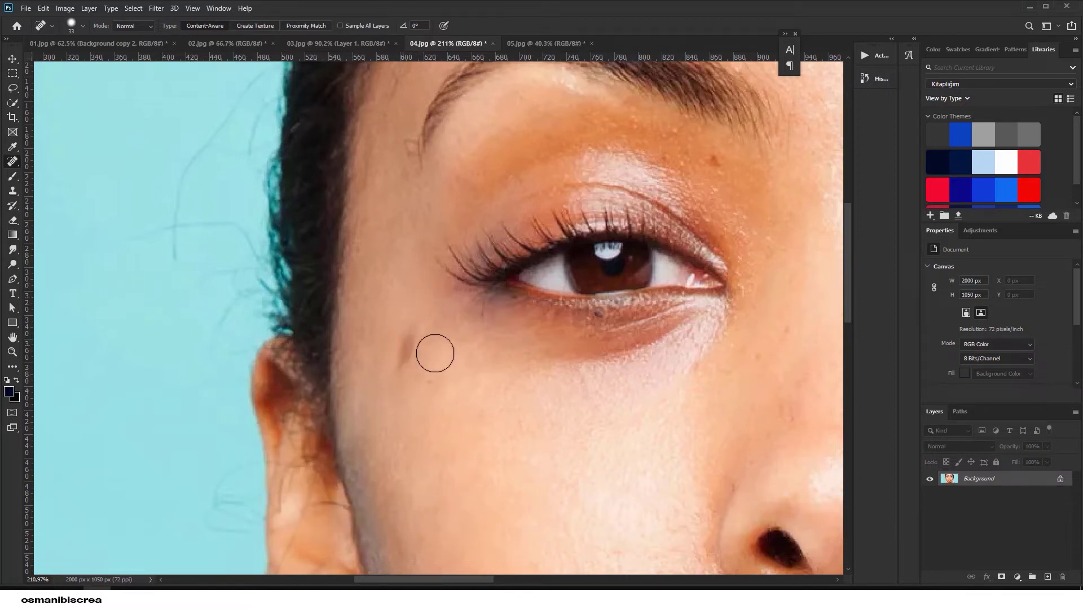
Enlarge the brush to 40 px and heal the mole under the eye.
right_click(443, 355)
left_click_drag(475, 379, 478, 377)
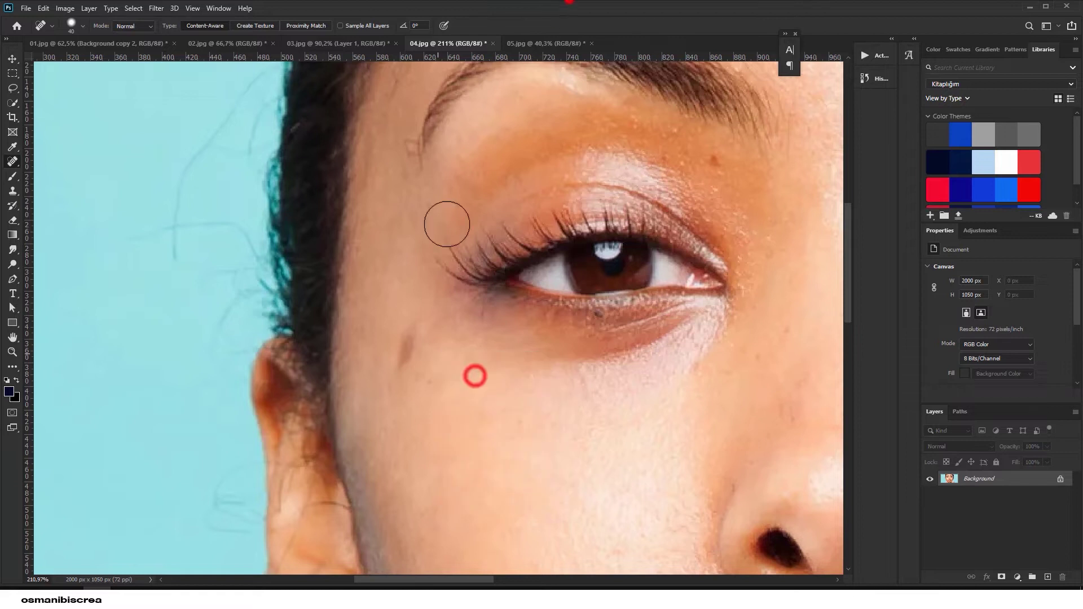
left_click(404, 348)
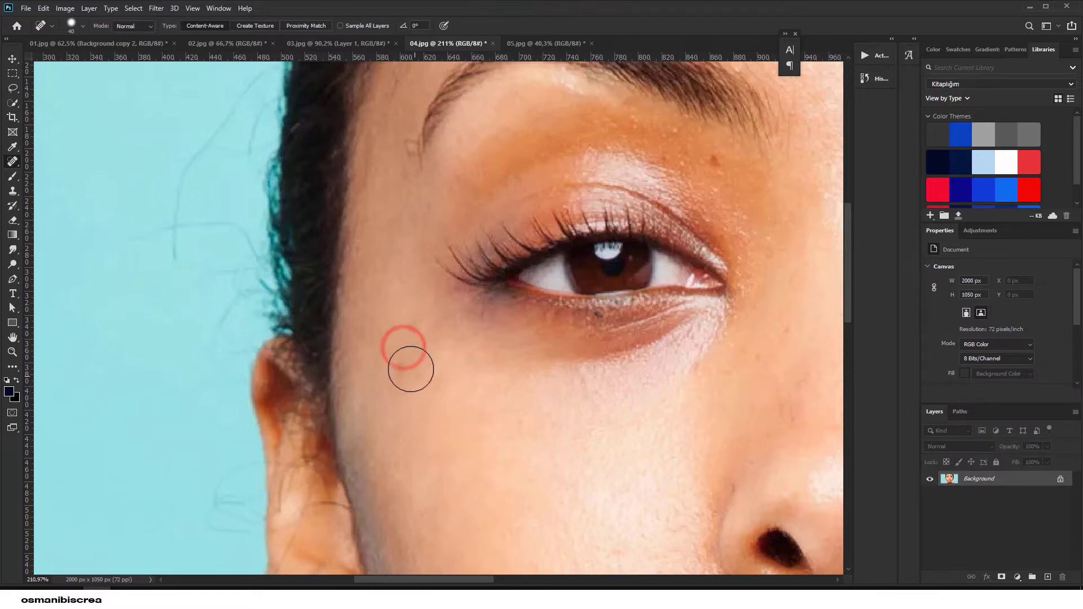
left_click_drag(398, 362, 409, 345)
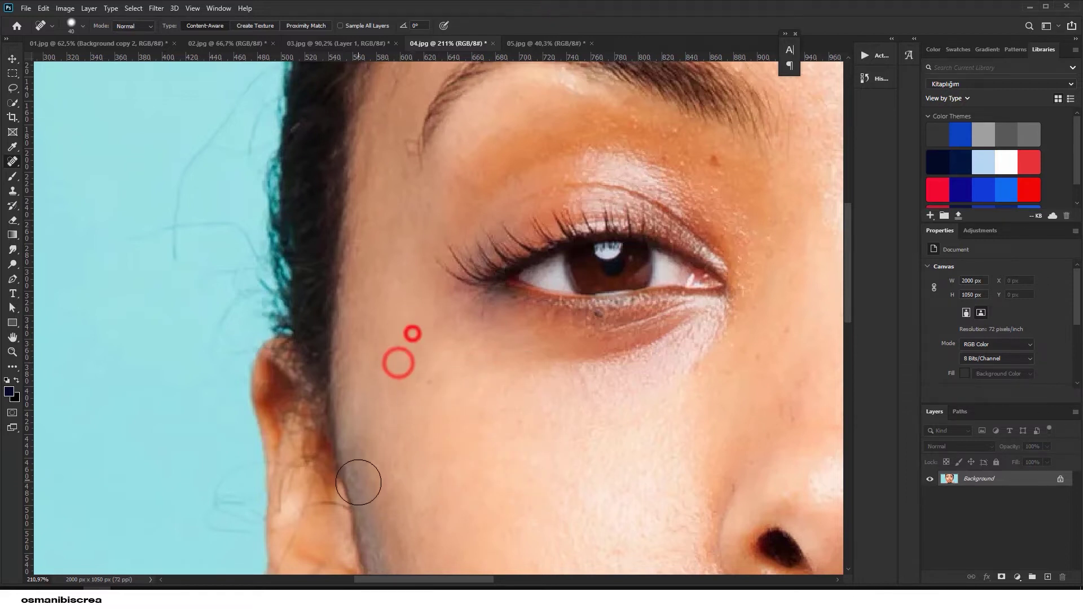
scroll(467, 385, "down", 5)
scroll(568, 305, "up", 4)
Shrink the brush and heal the small spot near the eyebrow.
right_click(588, 299)
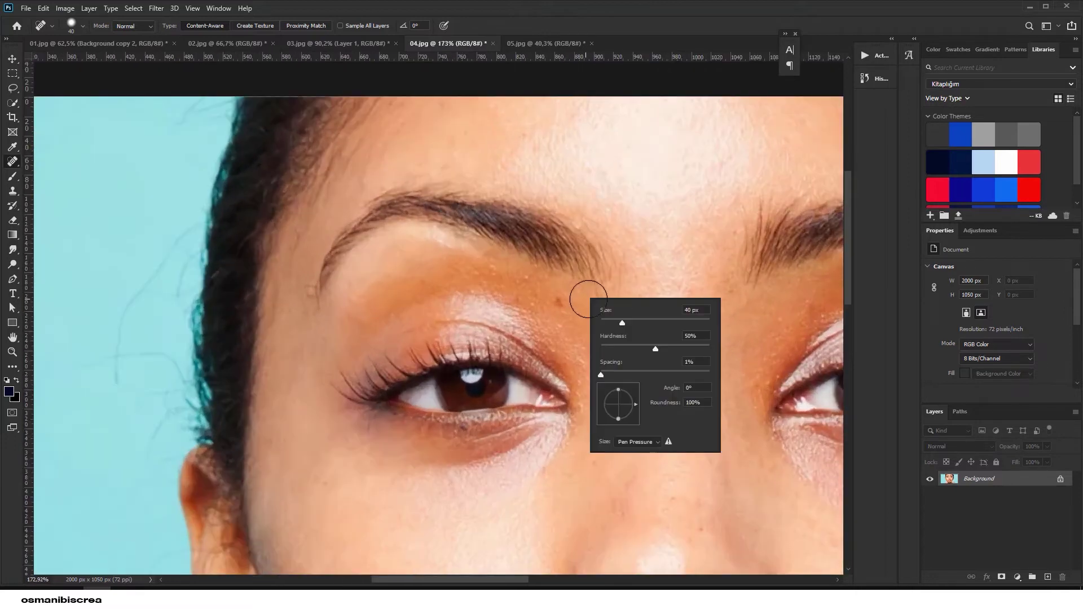
left_click(677, 49)
right_click(604, 329)
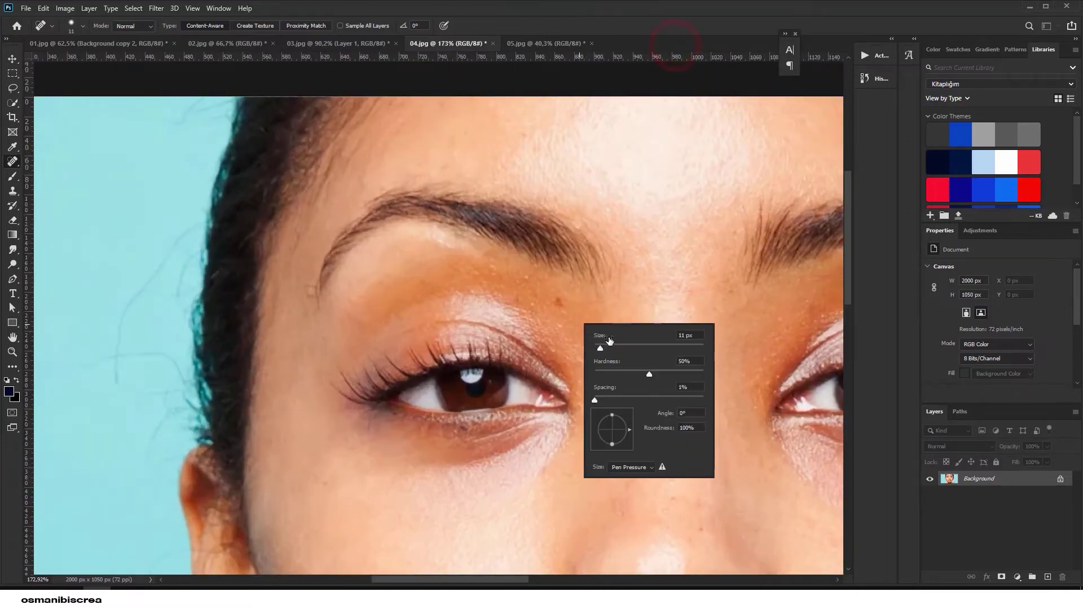
left_click_drag(603, 350, 604, 351)
left_click(555, 303)
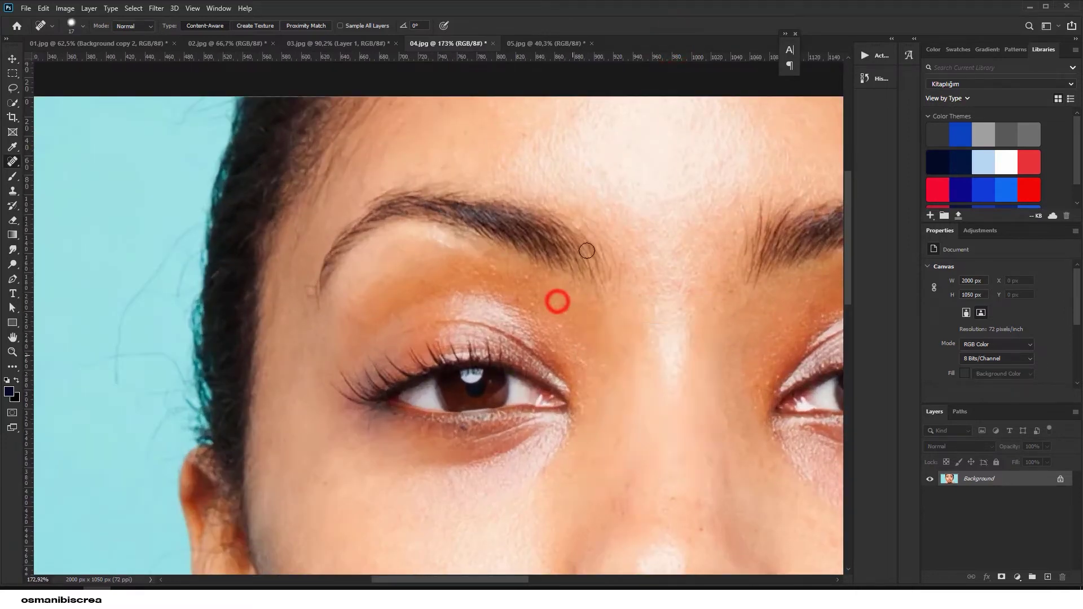
scroll(558, 281, "down", 4)
left_click(551, 402)
scroll(552, 401, "up", 1)
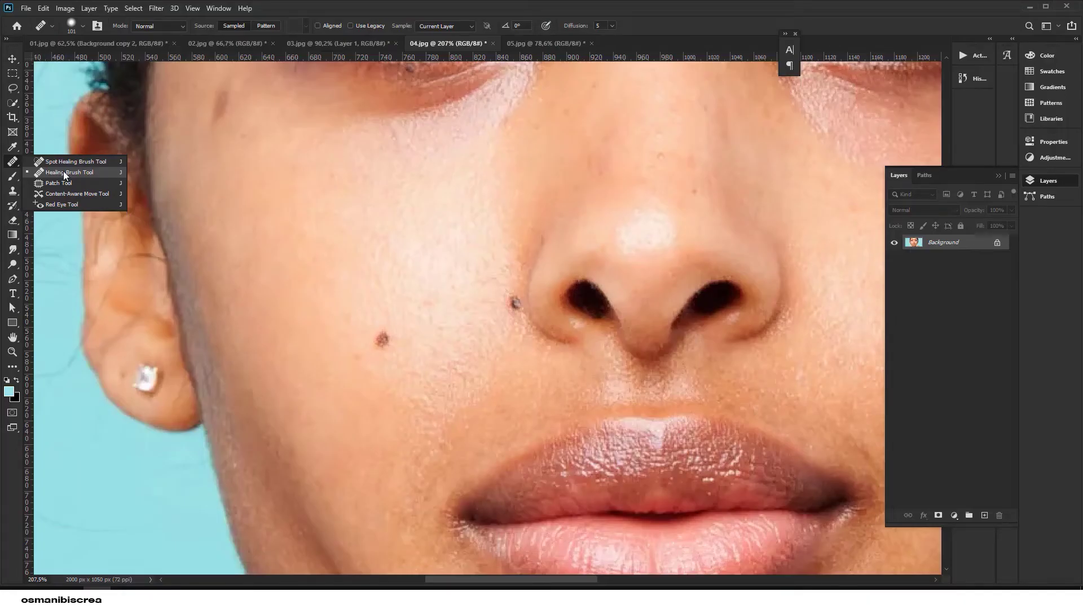
Switch to the Spot Healing Brush and heal the dark cheek mole.
left_click(63, 170)
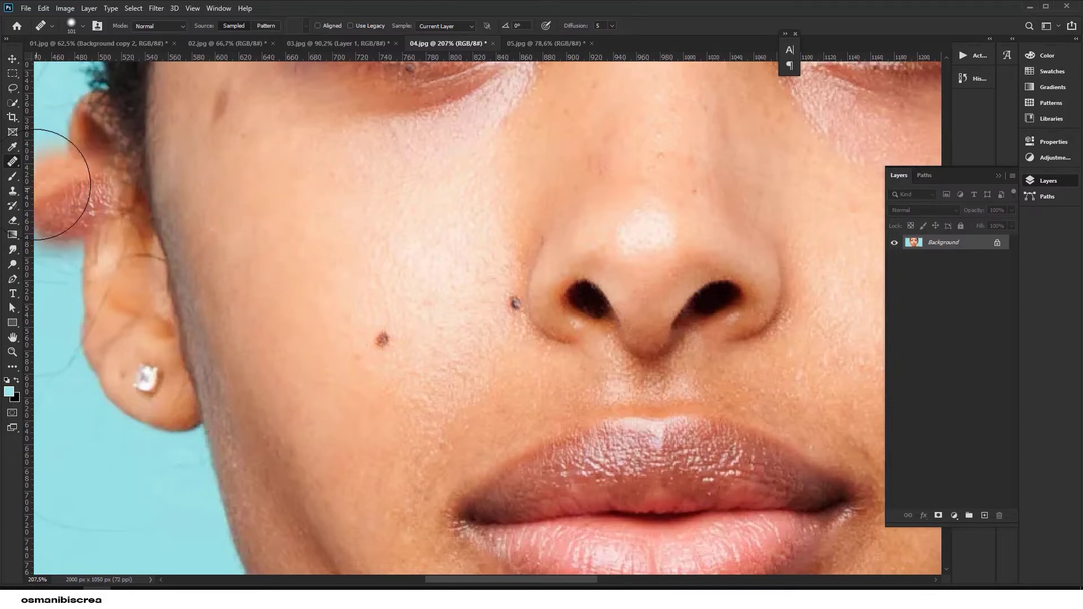
right_click(13, 161)
left_click(47, 162)
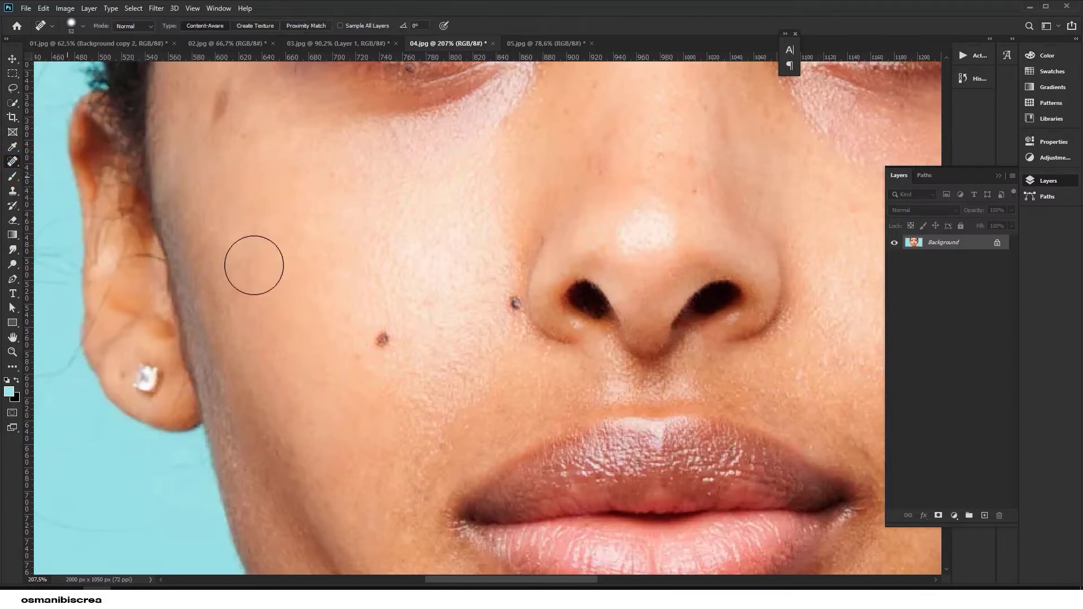
left_click(382, 340)
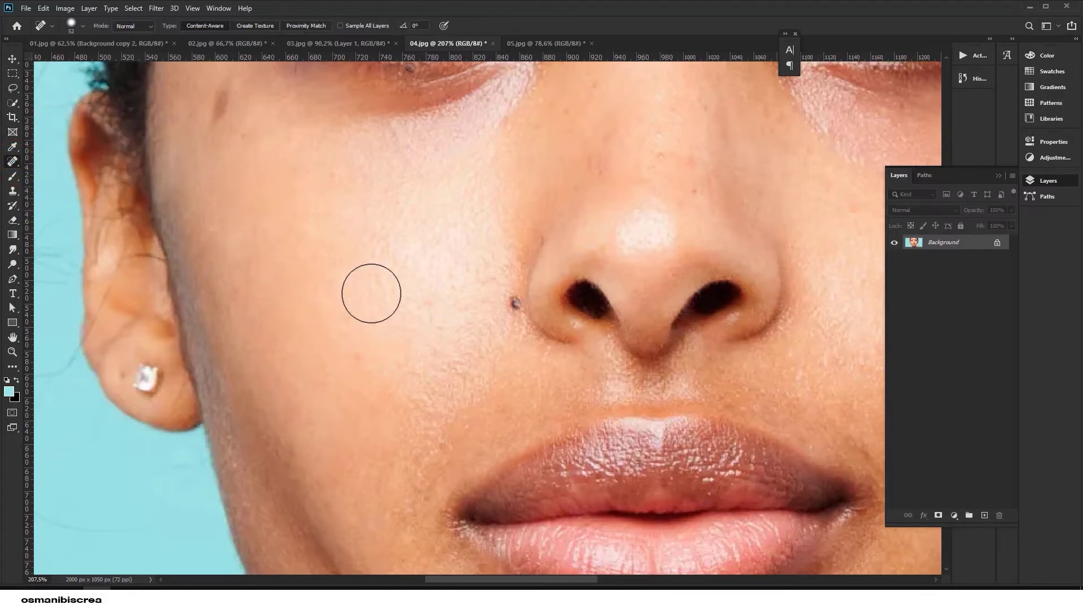
With the Healing Brush, sample upper-cheek skin and heal the cheek mole and nearby blemishes.
right_click(11, 163)
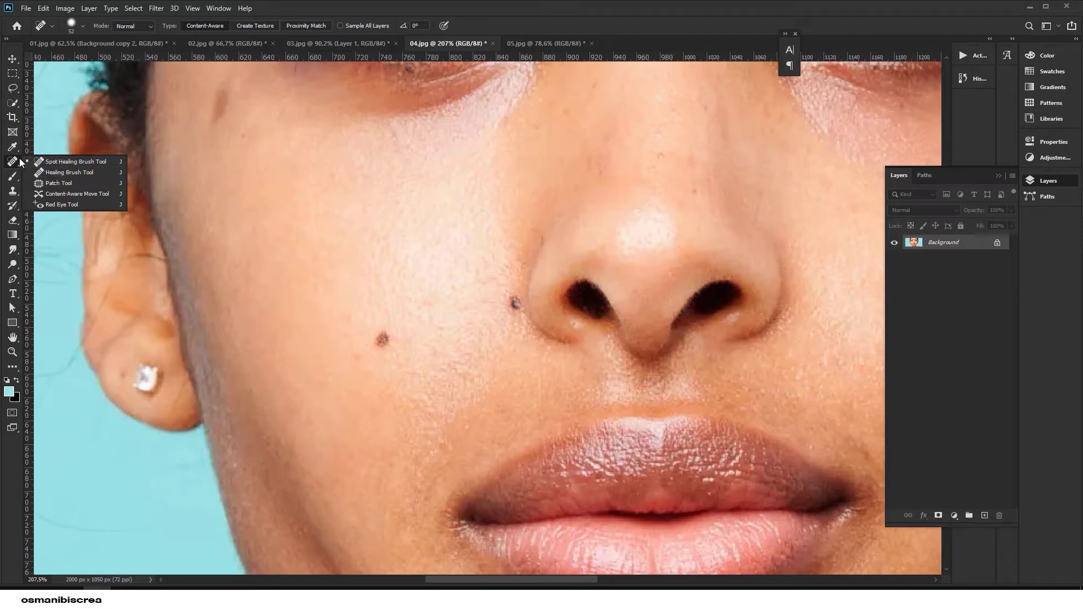
left_click(46, 171)
left_click(377, 243)
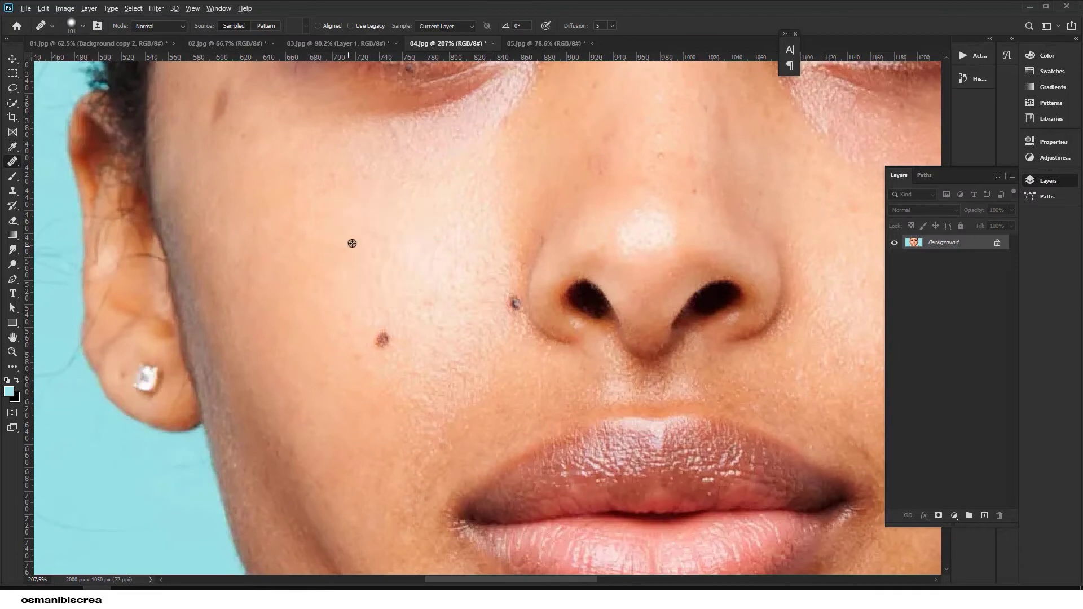
left_click(321, 233, "alt")
left_click(382, 339)
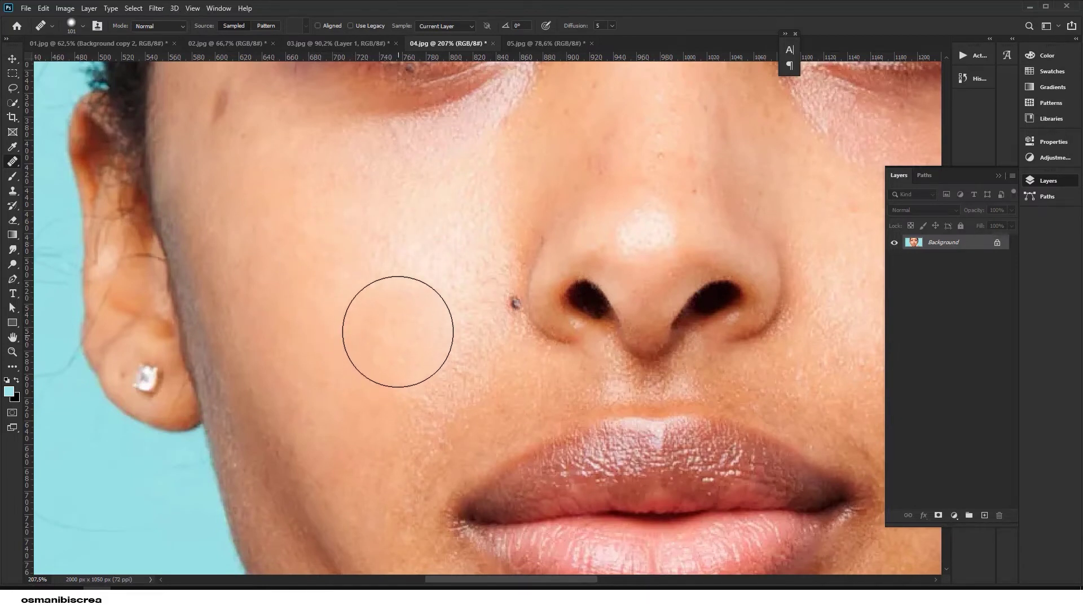
left_click(369, 344)
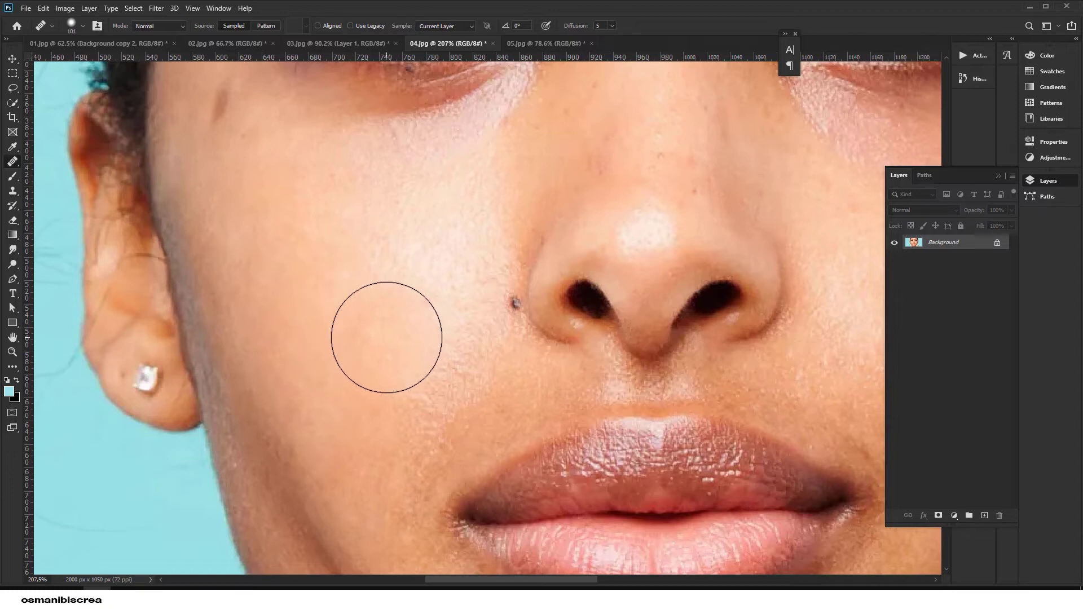
key("ctrl+z")
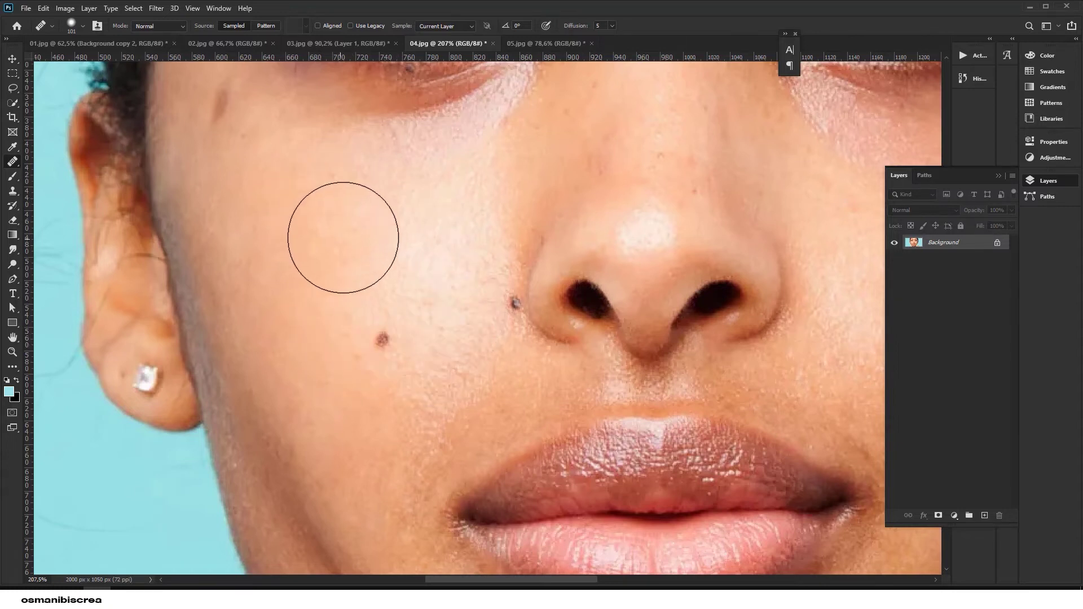
left_click(375, 339)
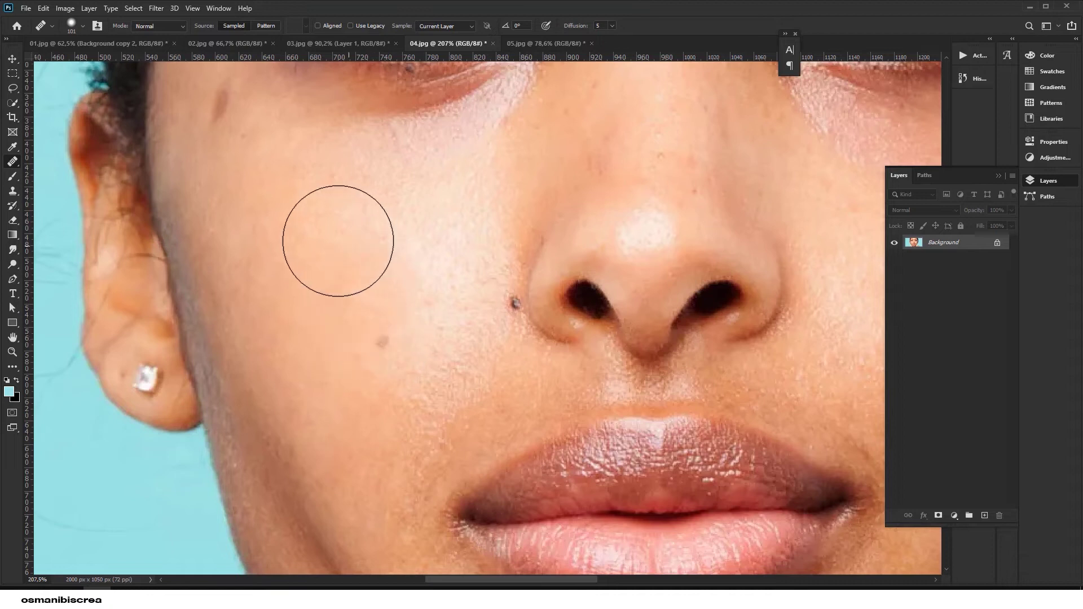
left_click(334, 233)
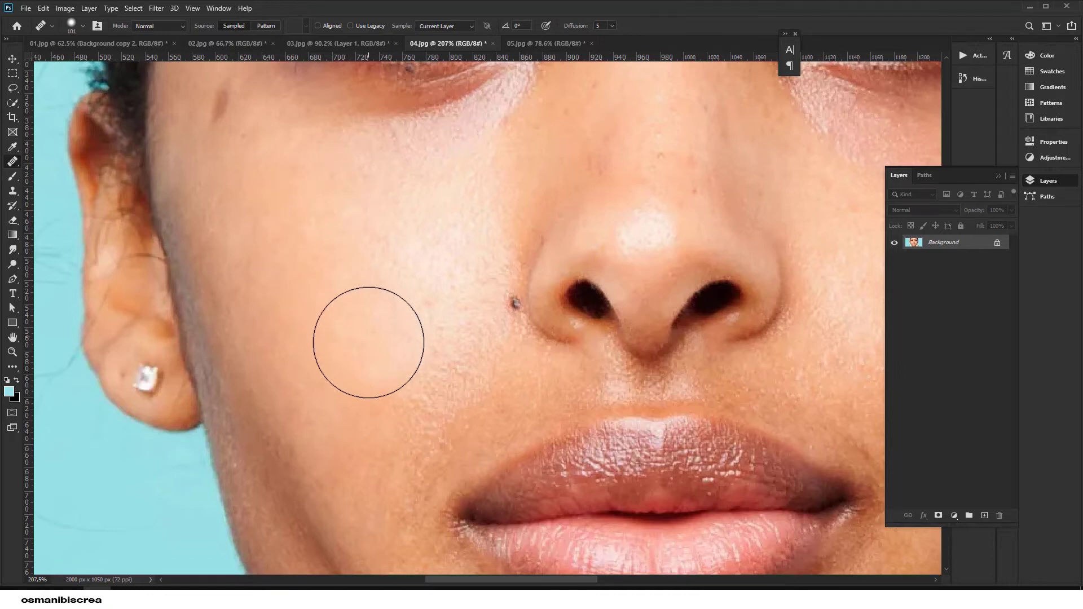
Undo the cheek heal, enlarge the brush, and test then undo a mole repair.
key("ctrl+z")
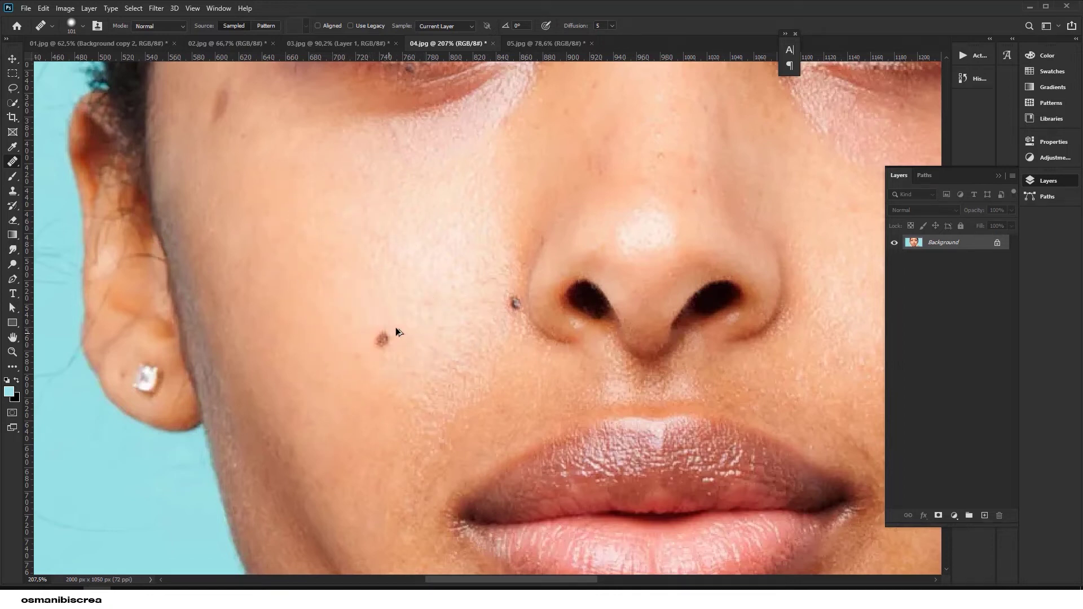
right_click(398, 327, "alt")
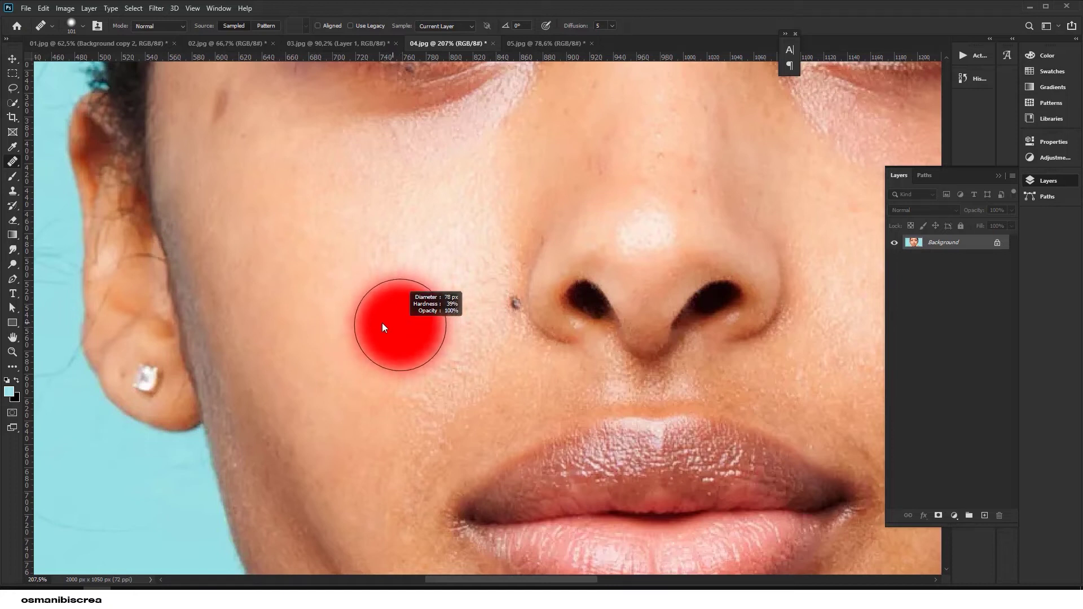
mouse_move(382, 323)
left_mouse_down()
mouse_move(392, 321)
mouse_move(367, 321)
mouse_move(384, 322)
mouse_move(411, 268)
mouse_move(437, 262)
mouse_move(379, 286)
mouse_move(389, 299)
mouse_move(377, 313)
left_mouse_up()
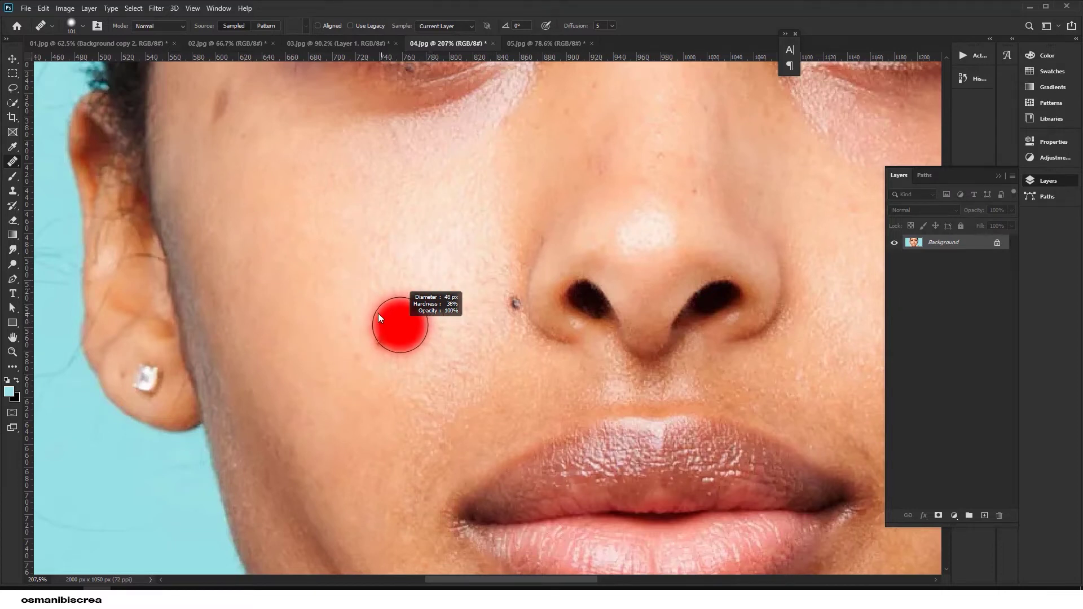
left_click(384, 342)
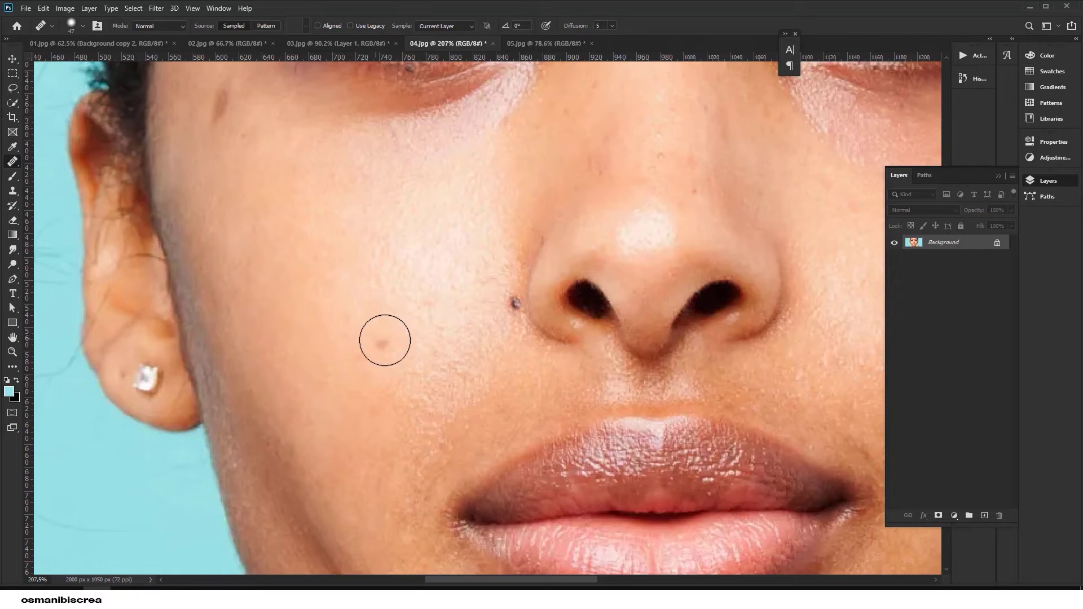
key("ctrl+z")
Set the healing brush tip to 29 px with about 96% hardness.
left_click_drag(319, 260, 312, 228)
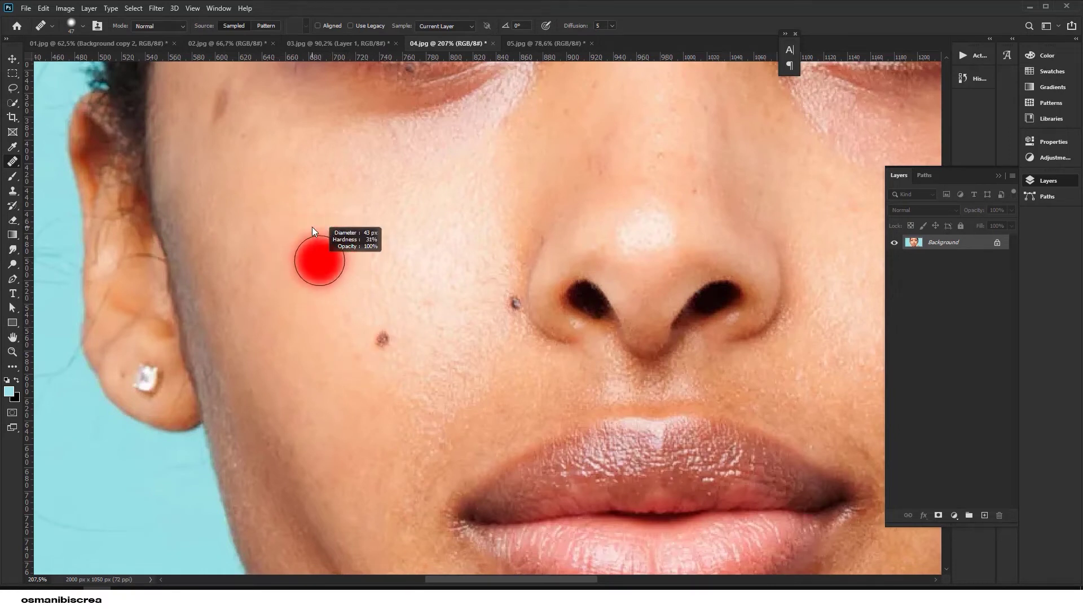
right_click(336, 272)
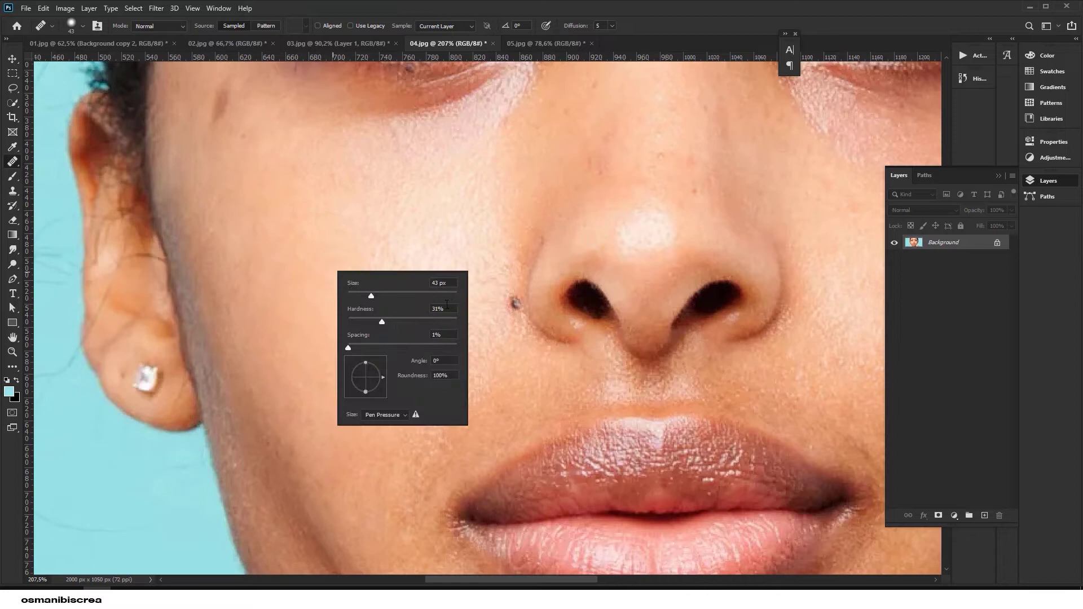
key("Return")
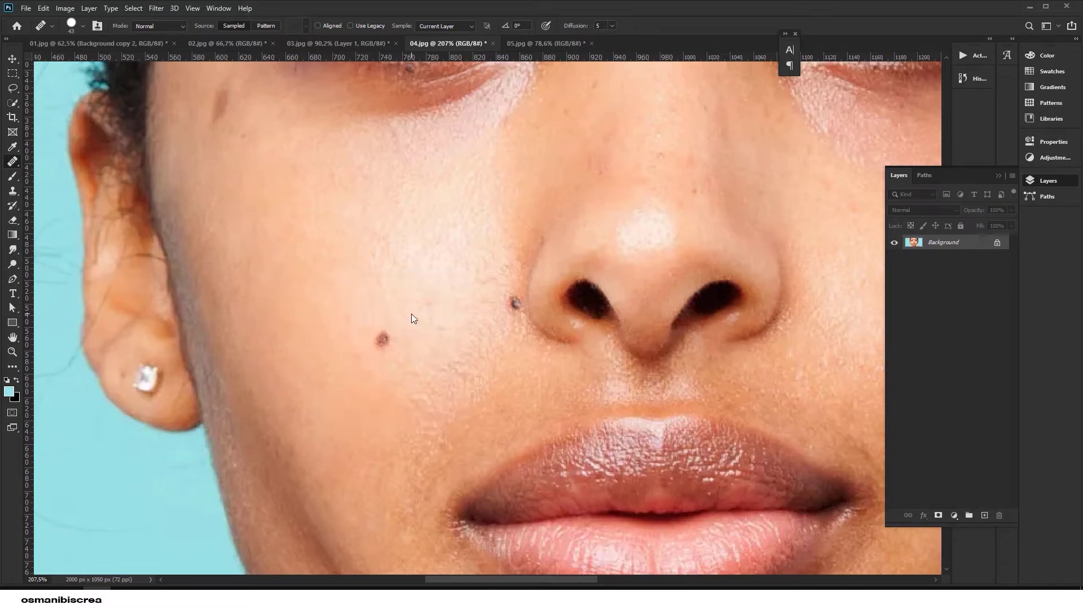
mouse_move(324, 285)
left_mouse_down()
mouse_move(331, 236)
mouse_move(313, 266)
left_mouse_up()
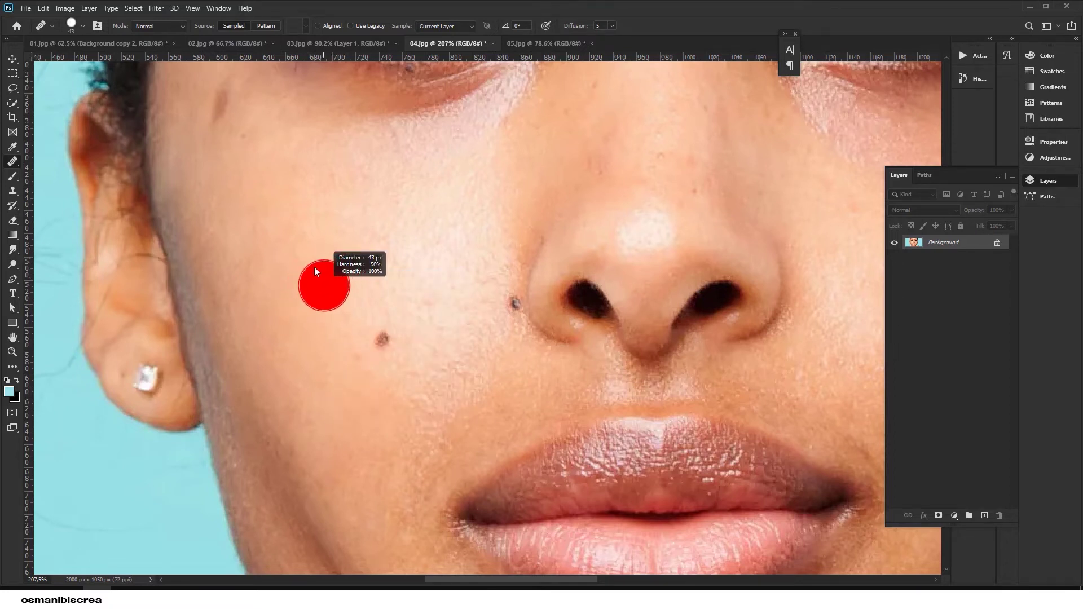
right_click(361, 274)
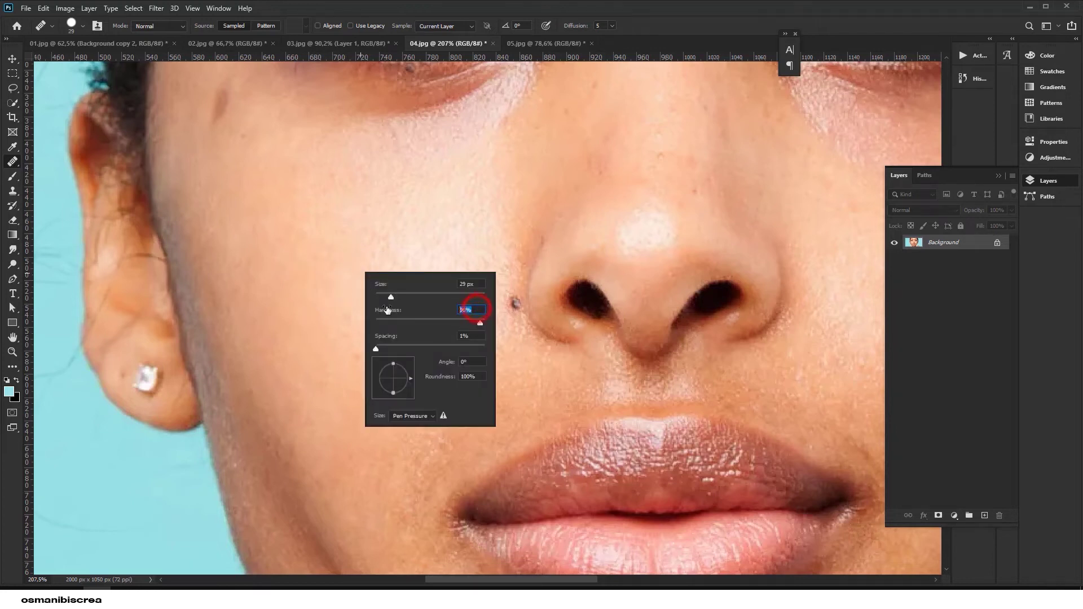
key("Return")
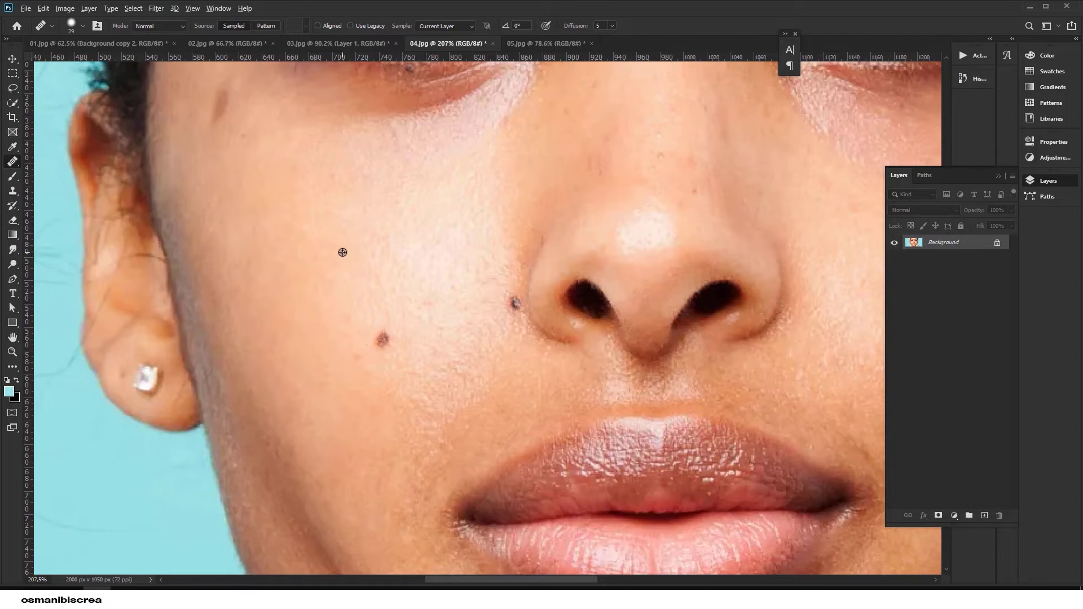
Heal the dark cheek mole with the healing brush.
left_click(343, 252)
left_click(383, 340)
scroll(394, 353, "down", 3)
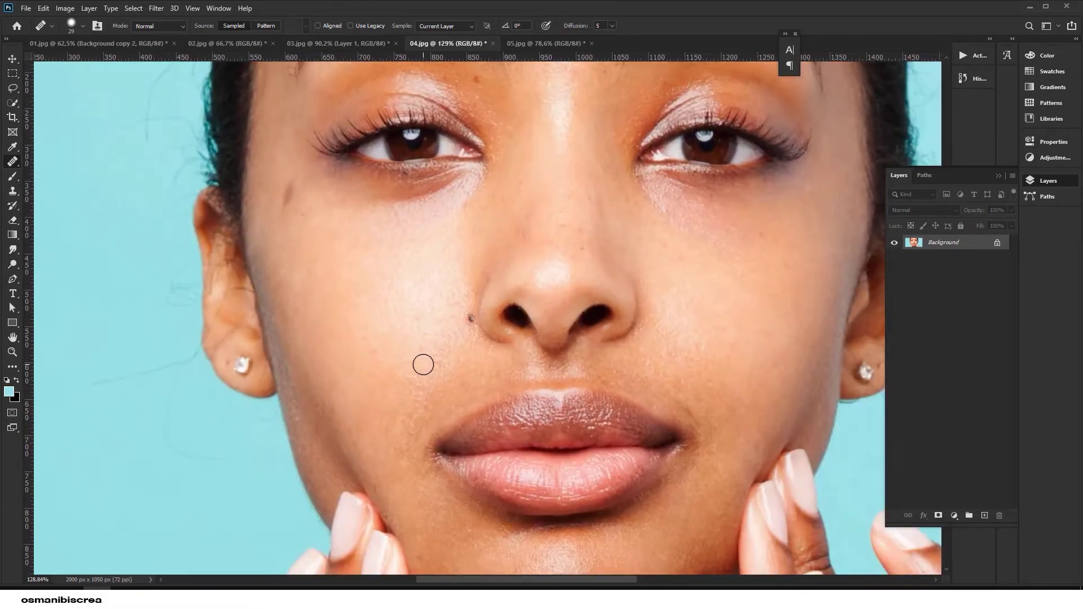
scroll(423, 365, "down", 2)
scroll(396, 343, "up", 2)
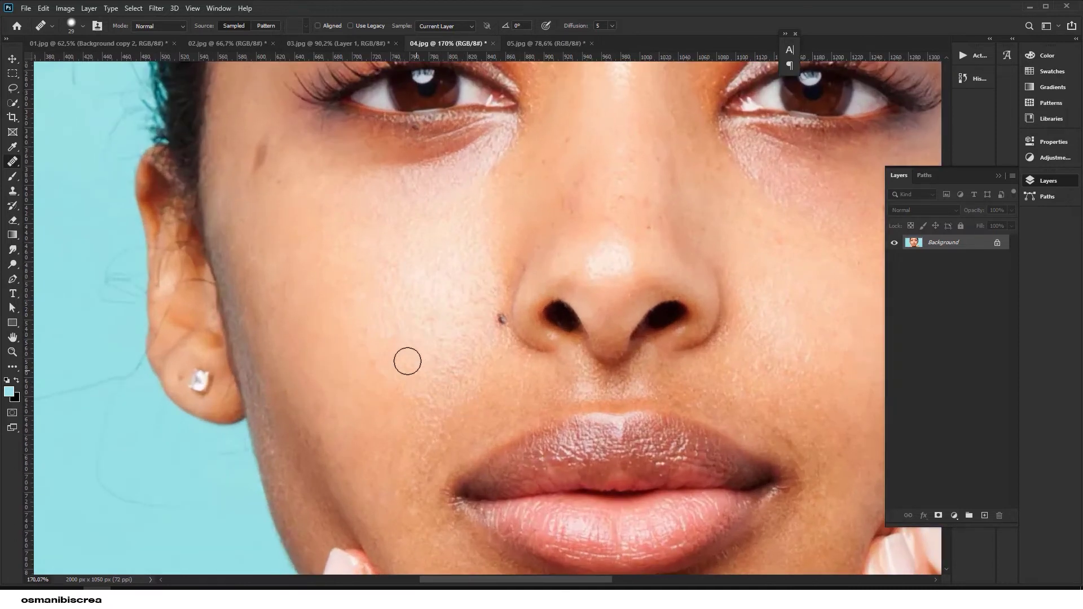
Enlarge the brush to 68 px and sample skin from the lip corner.
right_click(407, 360)
left_click(460, 385)
key("Return")
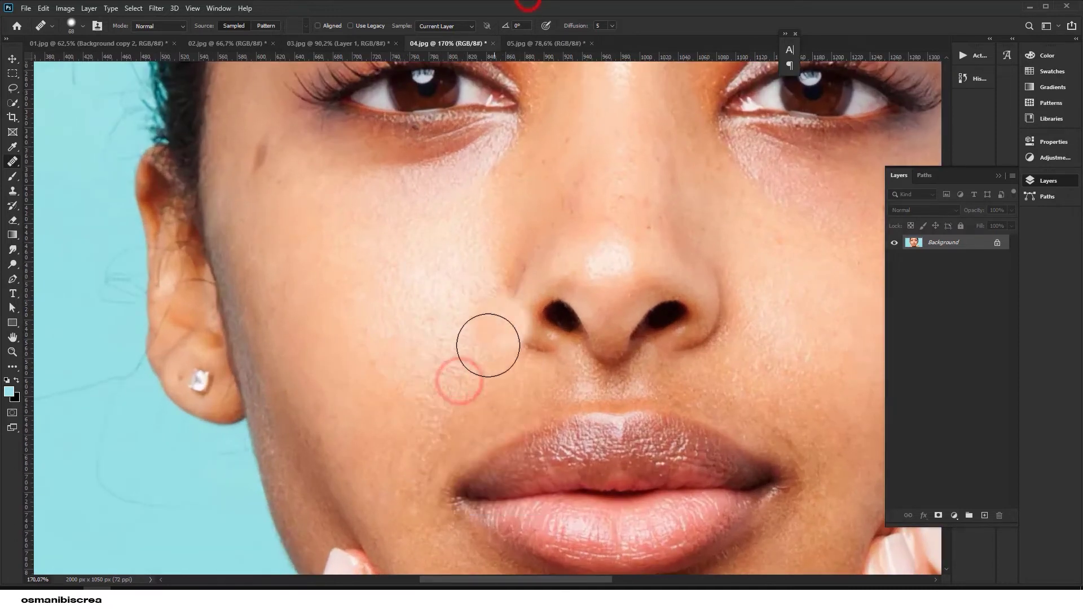
scroll(486, 346, "down", 2)
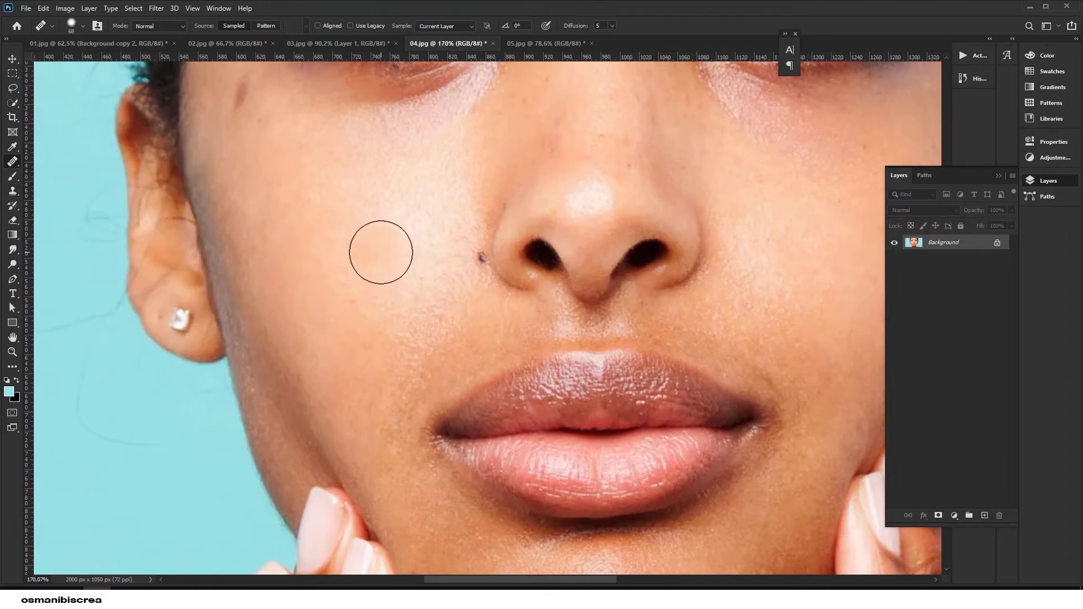
left_click(485, 390, "alt")
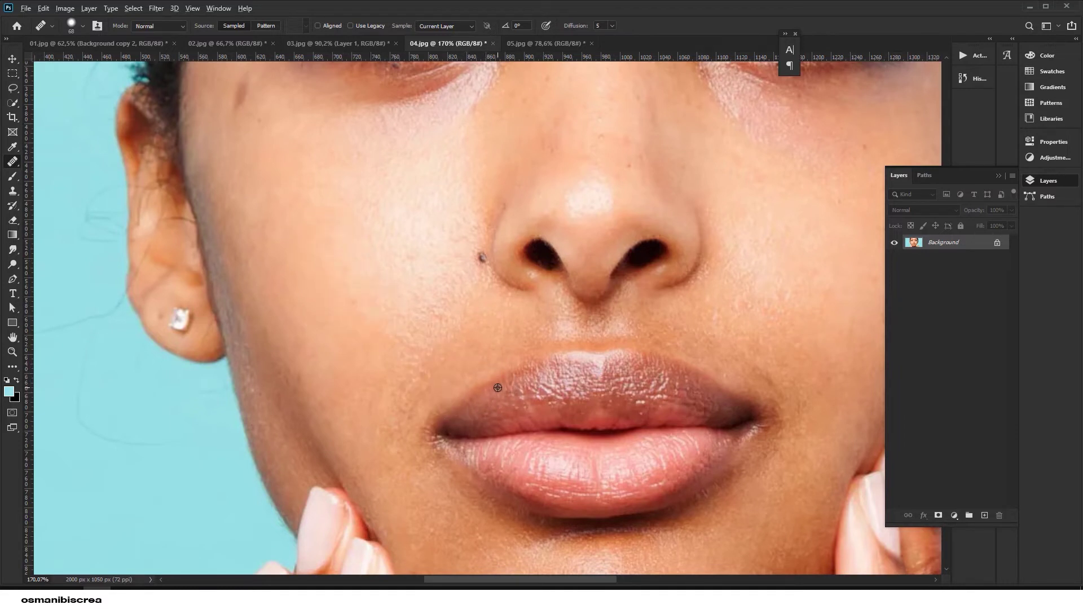
left_click(473, 400, "alt")
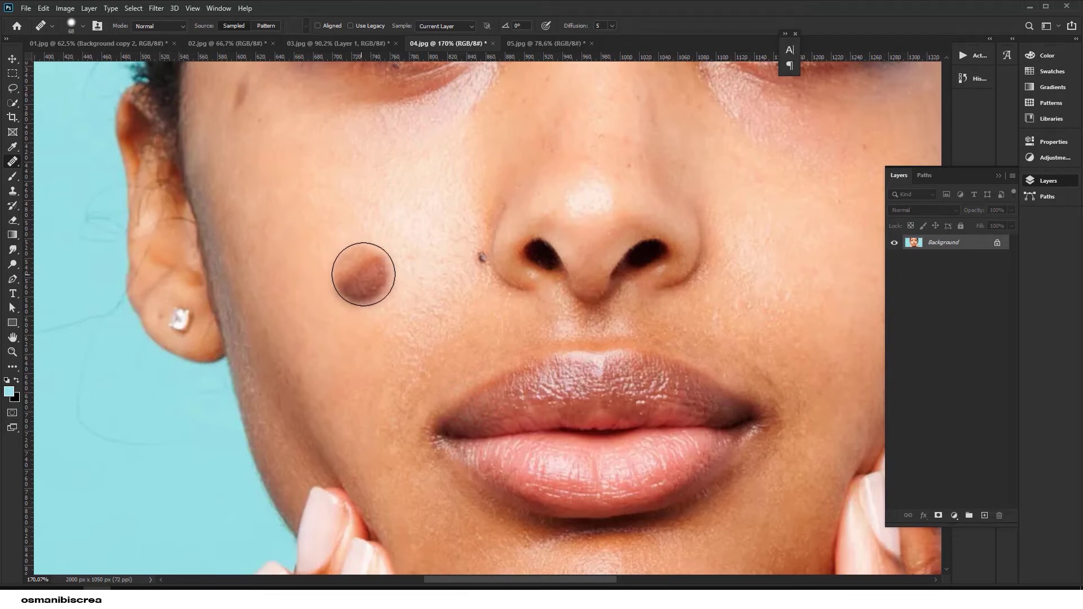
Paint the lip-corner sample over cheek and lip, then heal away the smears.
mouse_move(361, 273)
left_mouse_down()
mouse_move(399, 300)
mouse_move(434, 242)
mouse_move(394, 251)
mouse_move(428, 295)
mouse_move(403, 219)
mouse_move(358, 200)
mouse_move(420, 194)
mouse_move(368, 241)
left_mouse_up()
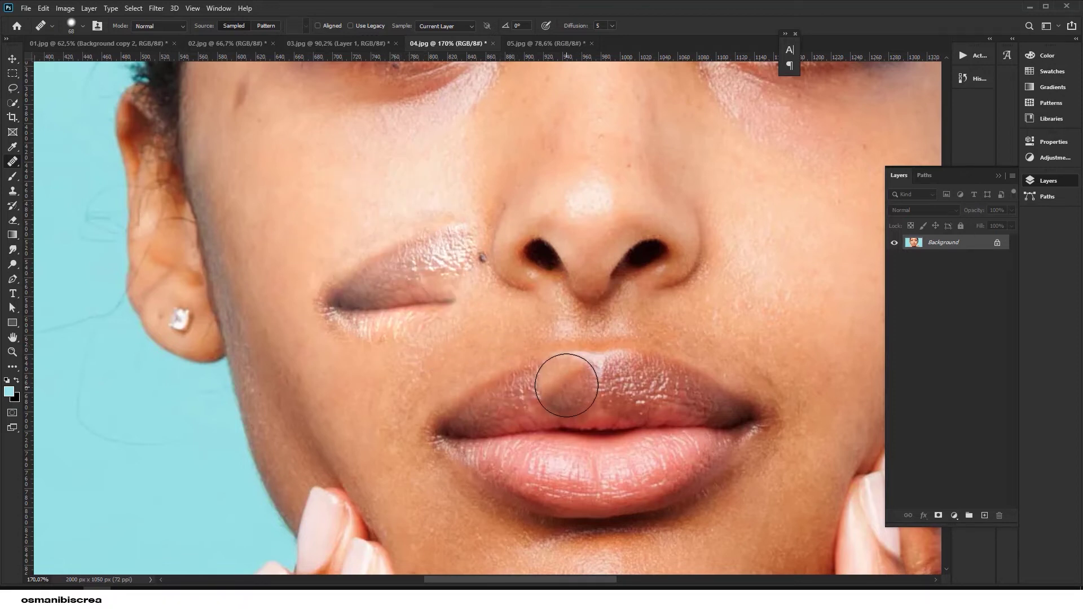
left_click_drag(597, 363, 516, 356)
mouse_move(373, 265)
left_mouse_down()
mouse_move(387, 278)
mouse_move(423, 261)
left_mouse_up()
mouse_move(466, 306)
left_mouse_down()
mouse_move(434, 285)
mouse_move(446, 261)
left_mouse_up()
right_click(431, 240)
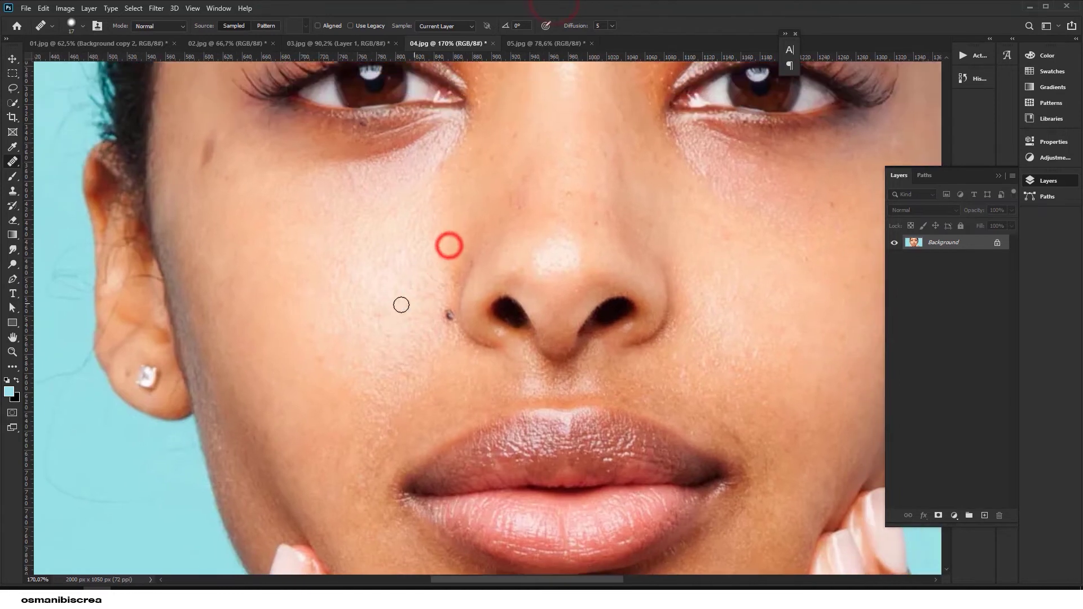
At 29 px, heal the moles under the left eye and beside the left nostril.
right_click(401, 305)
left_click(435, 330)
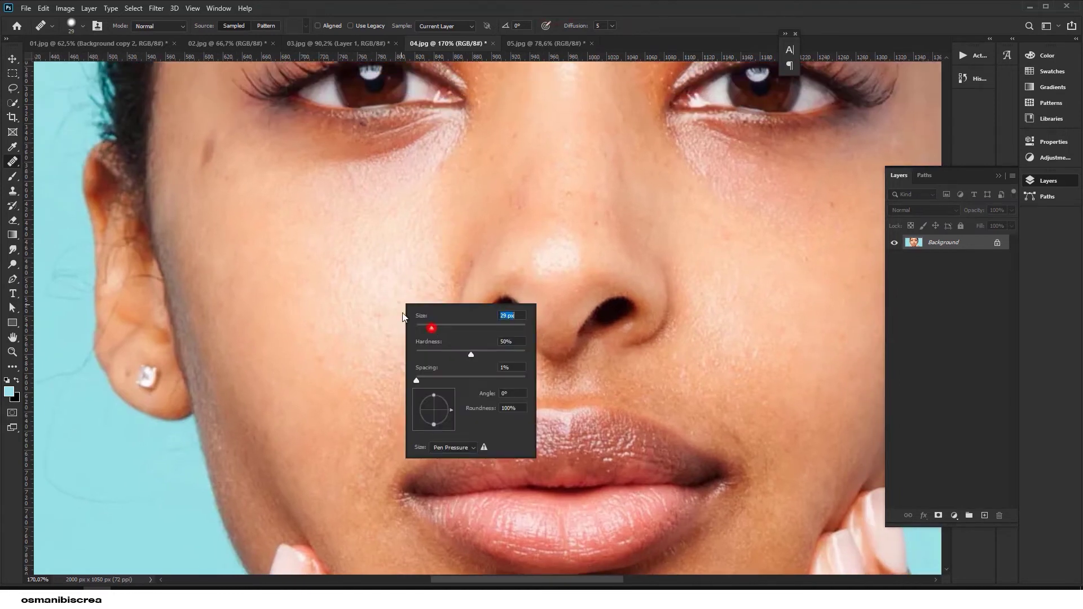
right_click(12, 162)
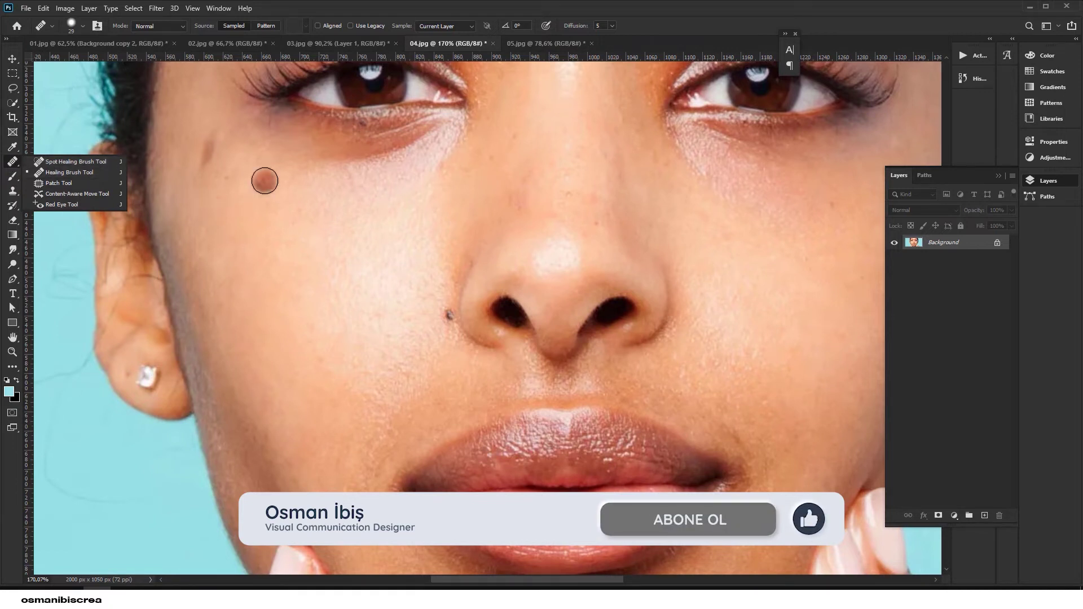
left_click(423, 269)
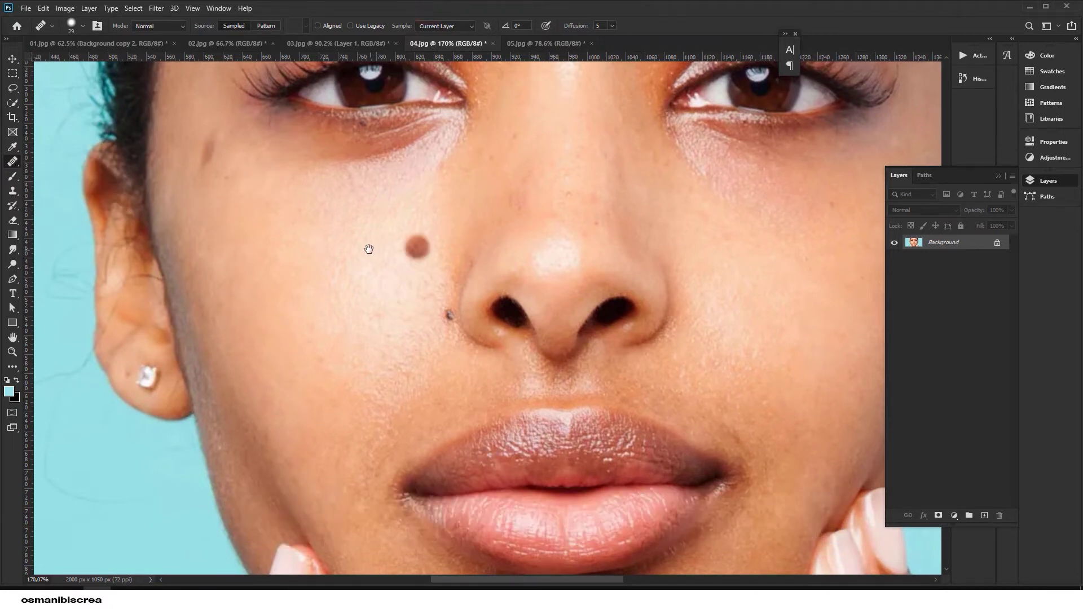
mouse_move(367, 249)
left_mouse_down()
mouse_move(348, 461)
mouse_move(268, 245)
left_mouse_up()
left_click(397, 460)
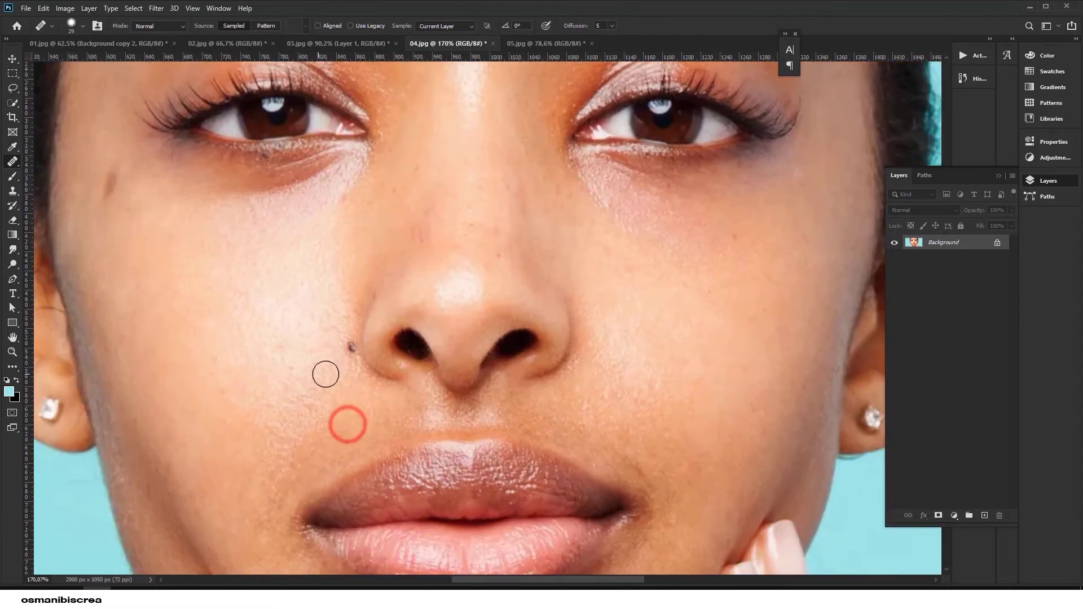
left_click_drag(324, 327, 350, 370)
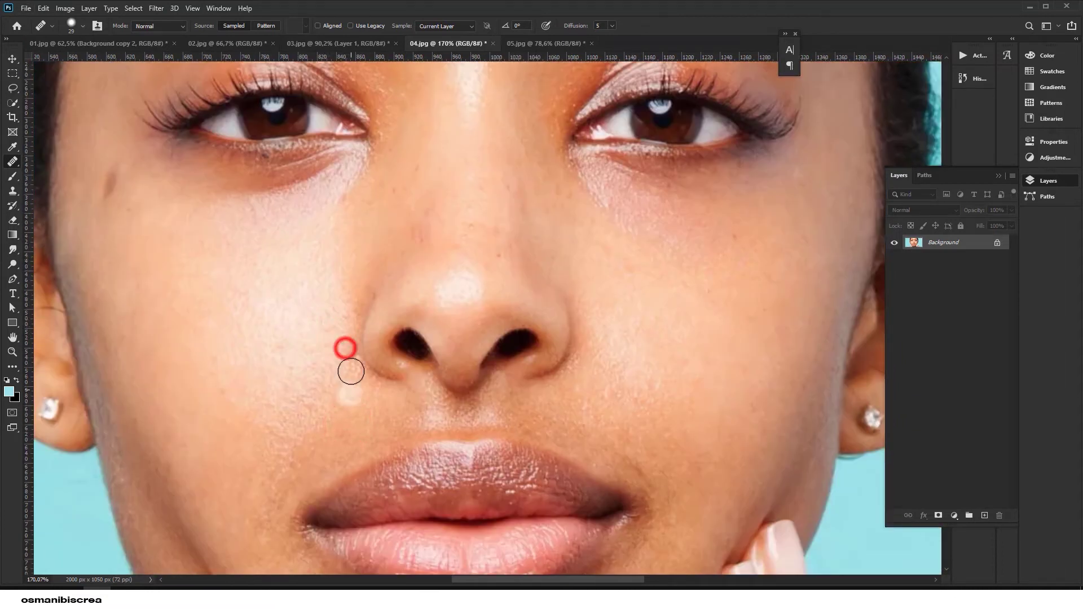
Pan across the eyes, nose and forehead and set the brush to 40 px.
mouse_move(406, 173)
left_mouse_down()
mouse_move(371, 272)
mouse_move(429, 342)
left_mouse_up()
left_click_drag(723, 477, 530, 368)
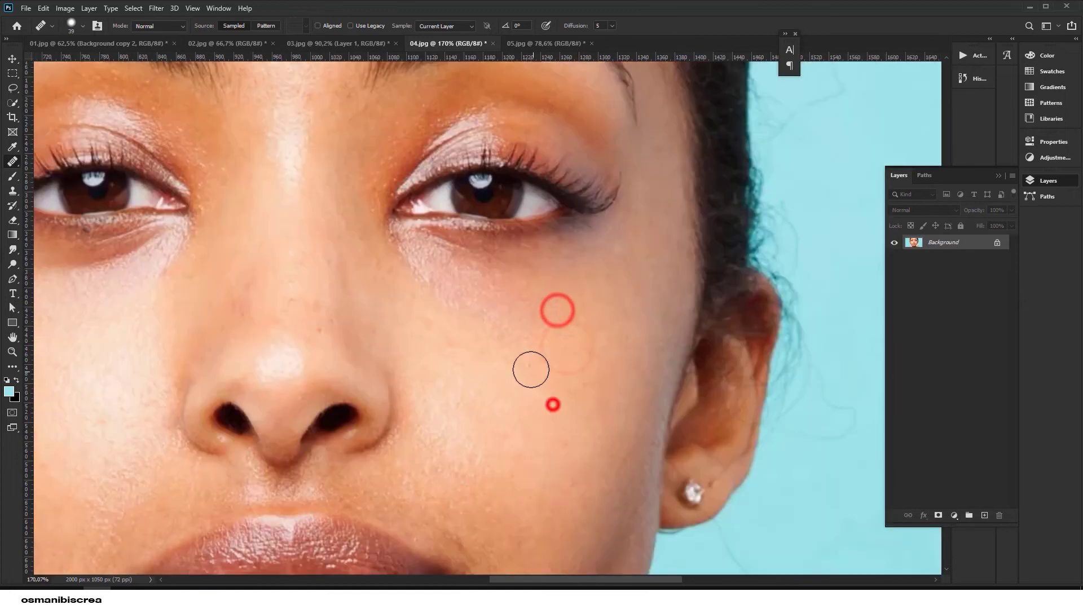
left_click_drag(464, 380, 549, 259)
left_click_drag(394, 79, 495, 335)
scroll(446, 251, "down", 5)
right_click(466, 378)
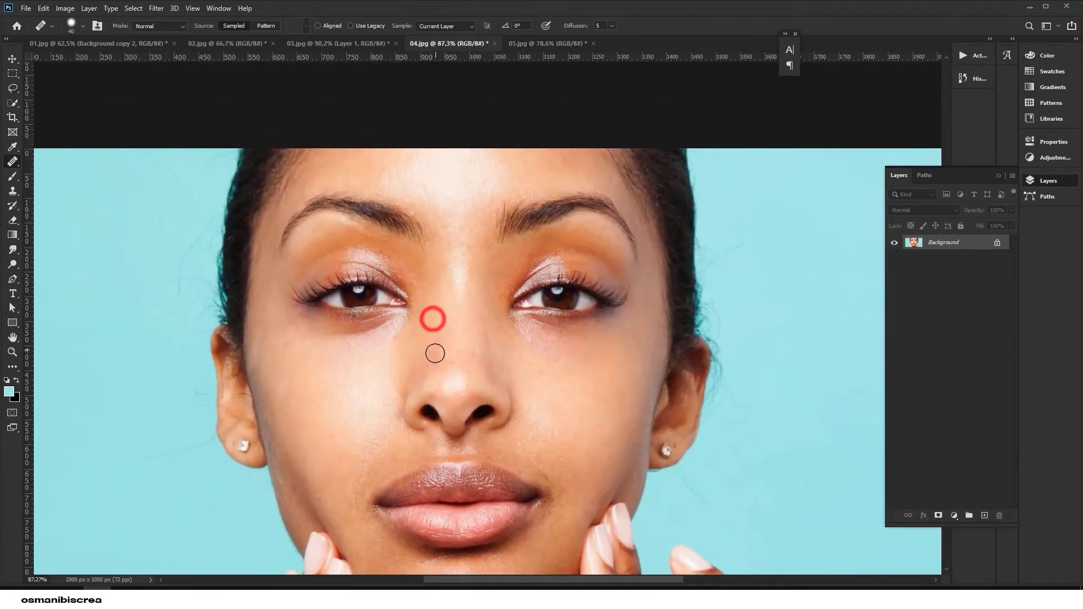
scroll(479, 295, "up", 3)
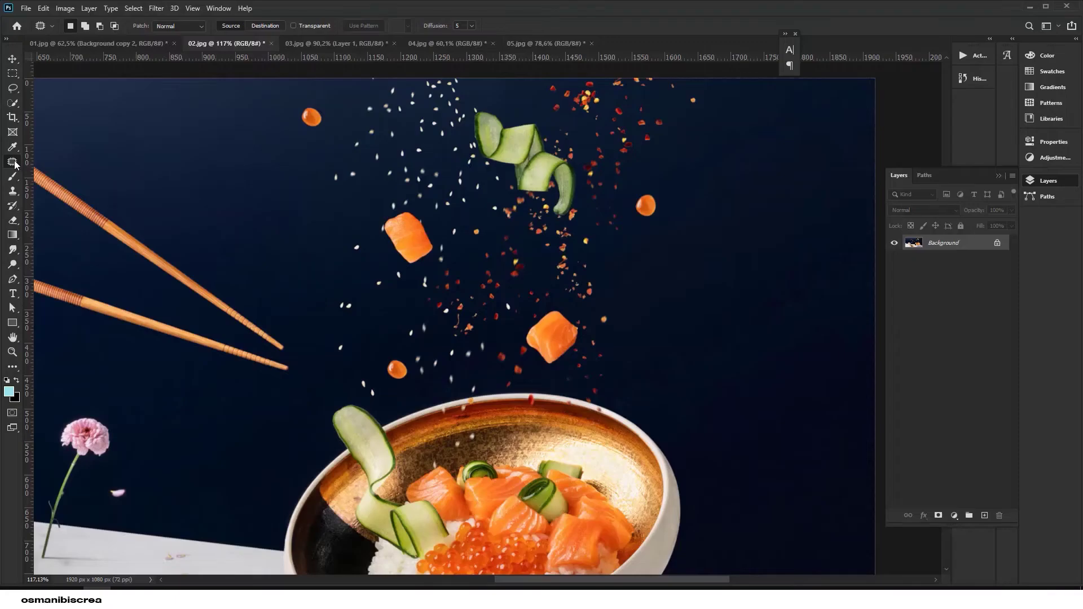
With the Patch Tool, replace the top-left orange drop in 02.jpg with clean dark background.
right_click(13, 162)
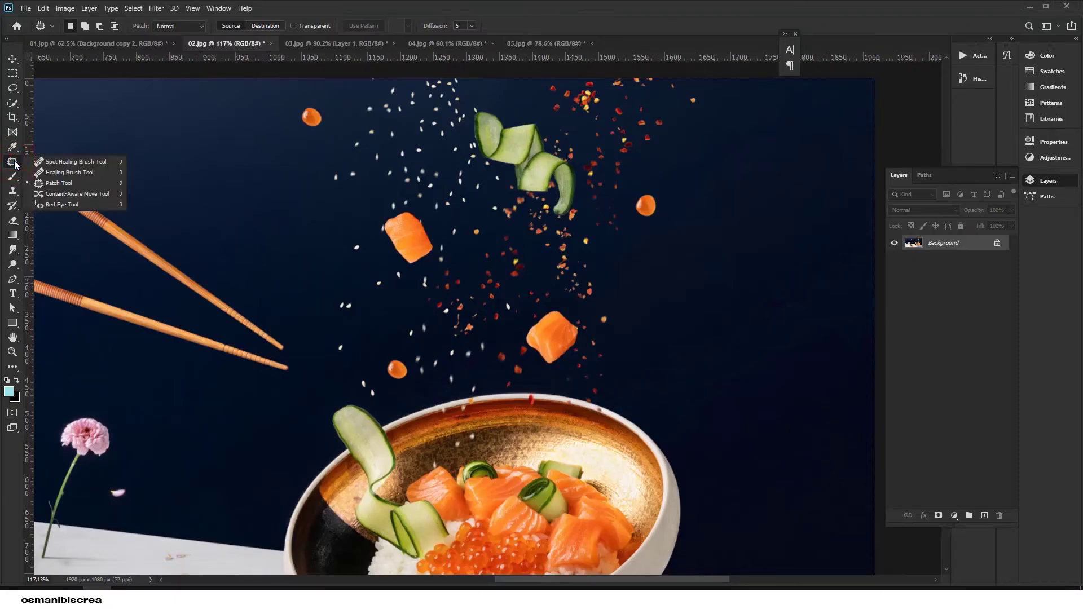
left_click(58, 183)
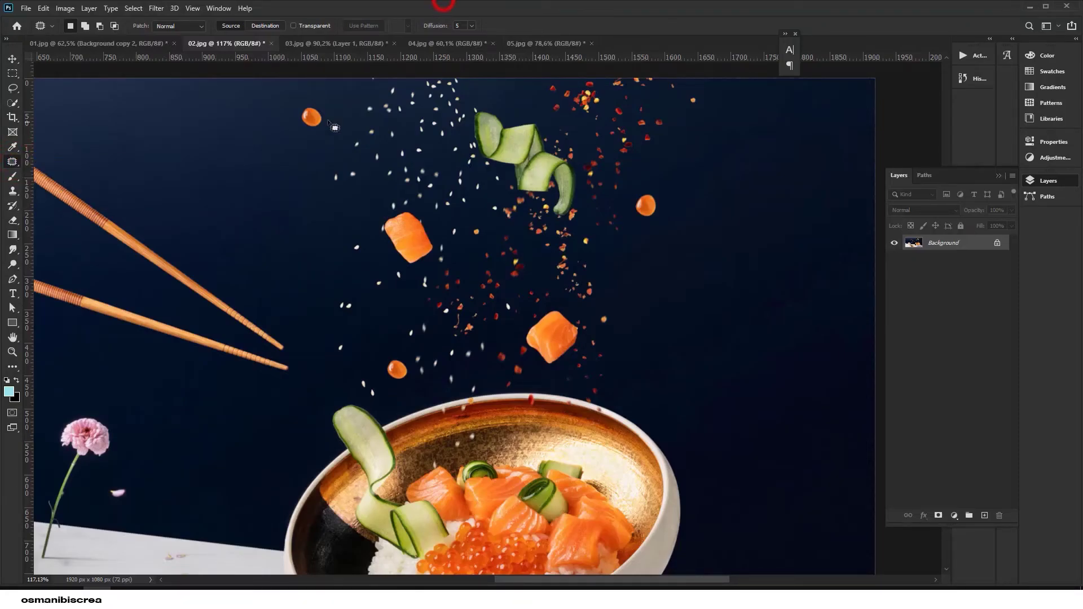
scroll(315, 140, "up", 5)
left_click_drag(345, 168, 395, 196)
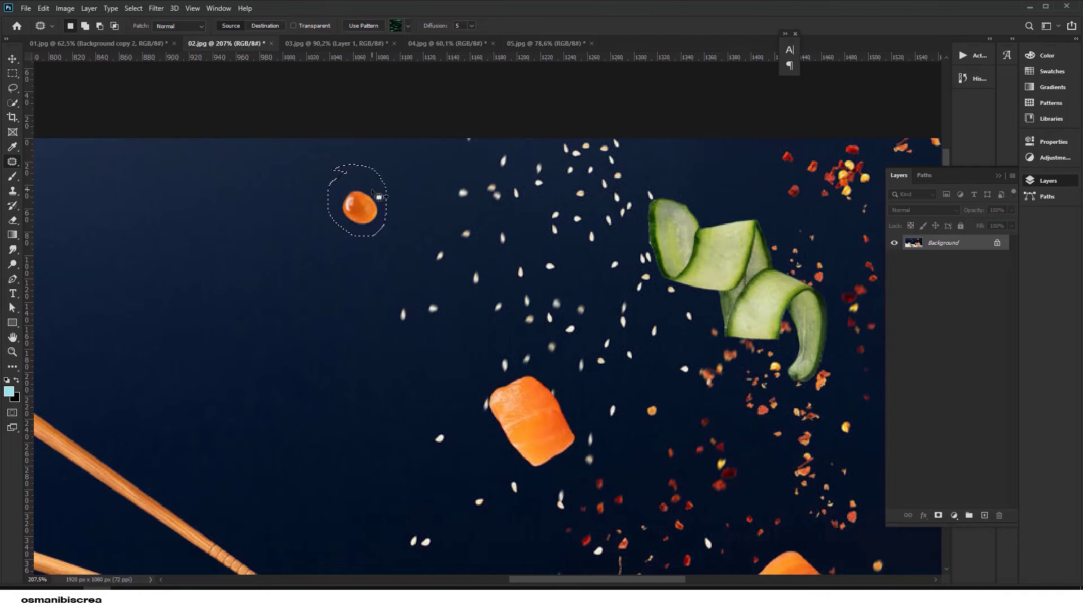
mouse_move(381, 188)
left_mouse_down()
mouse_move(371, 180)
mouse_move(283, 247)
left_mouse_up()
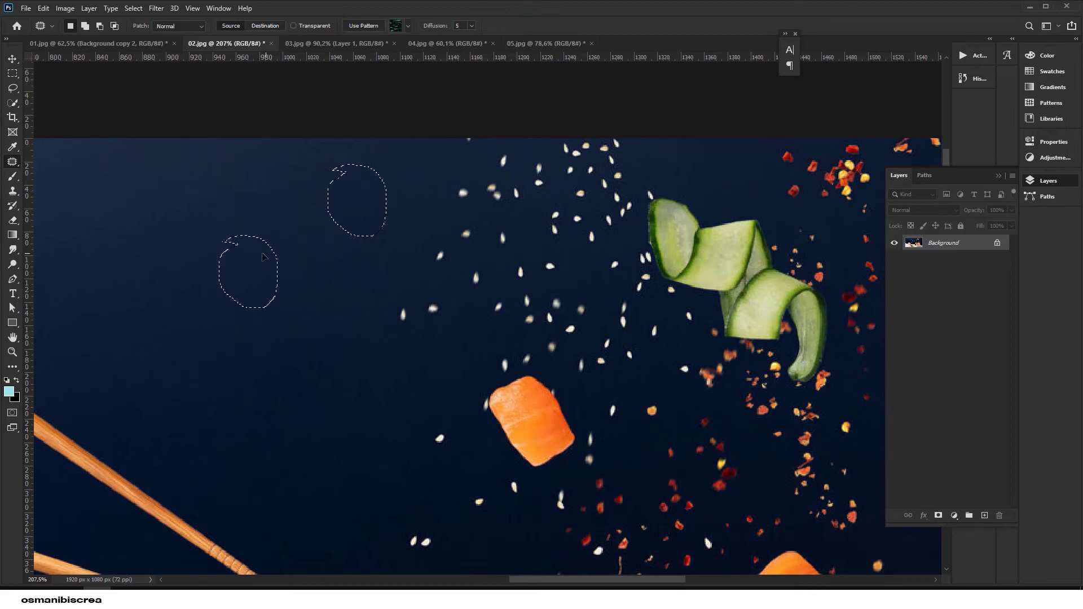
mouse_move(283, 247)
left_mouse_down()
mouse_move(258, 257)
mouse_move(264, 243)
mouse_move(311, 266)
mouse_move(245, 268)
mouse_move(359, 299)
mouse_move(444, 289)
mouse_move(455, 260)
mouse_move(498, 231)
mouse_move(502, 170)
mouse_move(533, 214)
mouse_move(473, 254)
mouse_move(392, 278)
left_mouse_up()
mouse_move(310, 276)
left_mouse_down()
mouse_move(276, 255)
mouse_move(242, 206)
left_mouse_up()
Commit the previous patch and pan to the floating drops above the bowl.
left_click(12, 73)
left_click(157, 243)
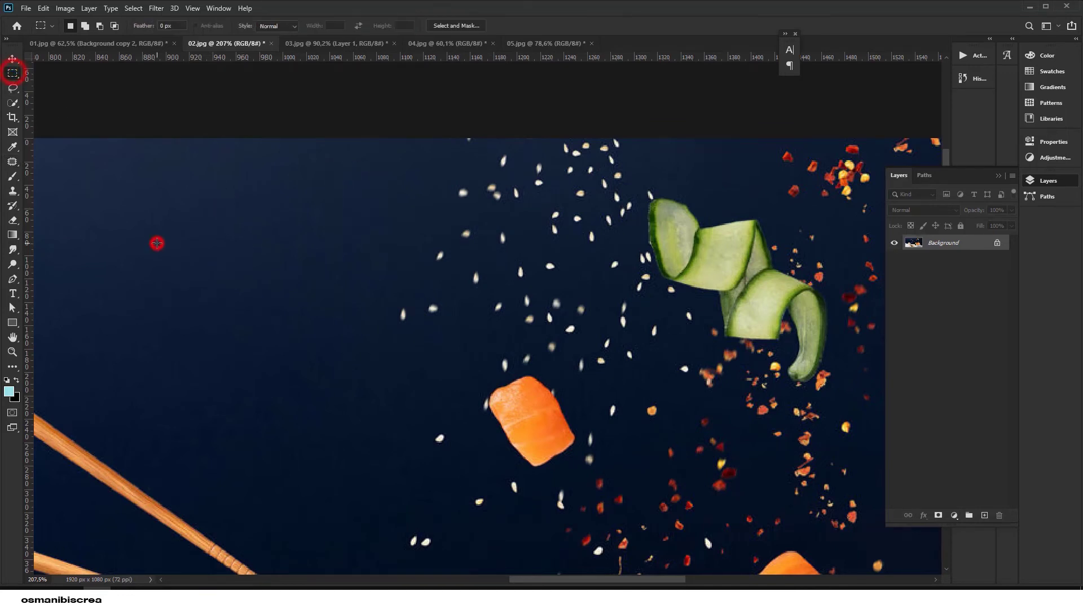
scroll(364, 214, "down", 2)
scroll(363, 211, "down", 2)
scroll(365, 210, "down", 2)
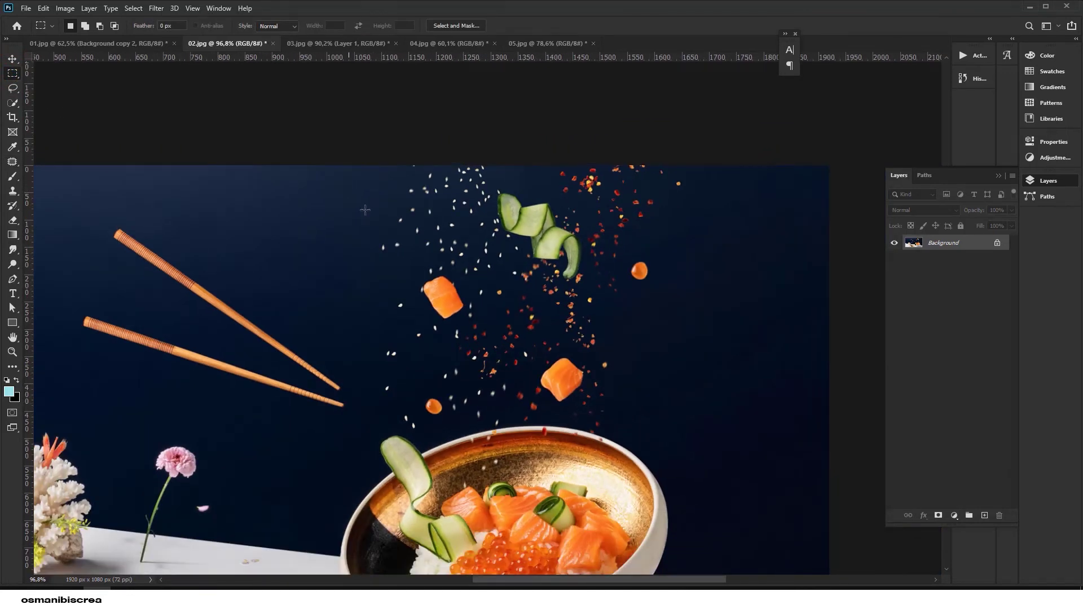
left_click_drag(405, 202, 343, 197)
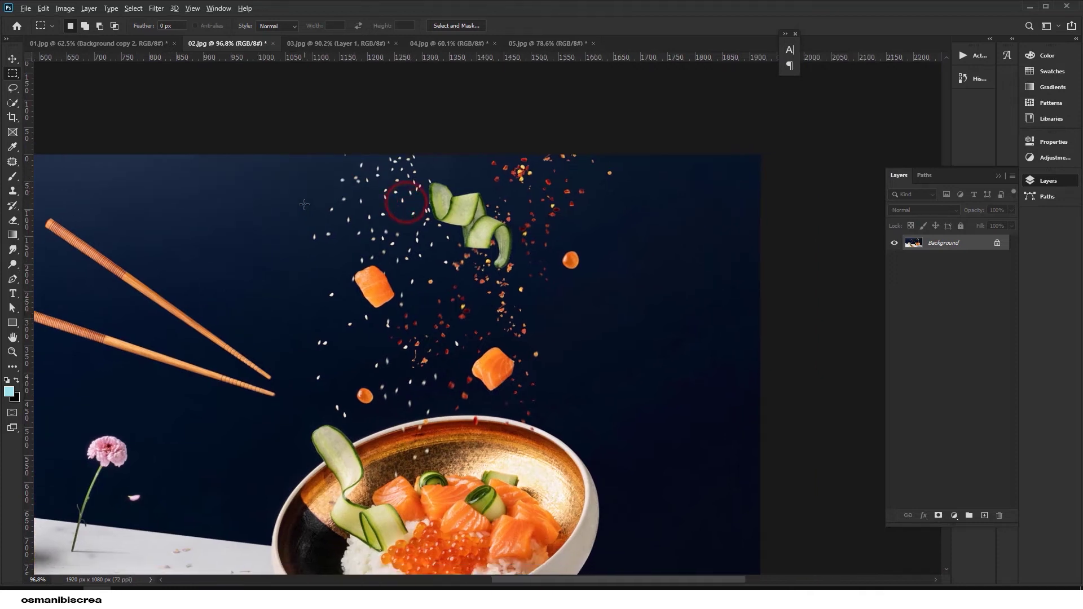
scroll(344, 197, "up", 5)
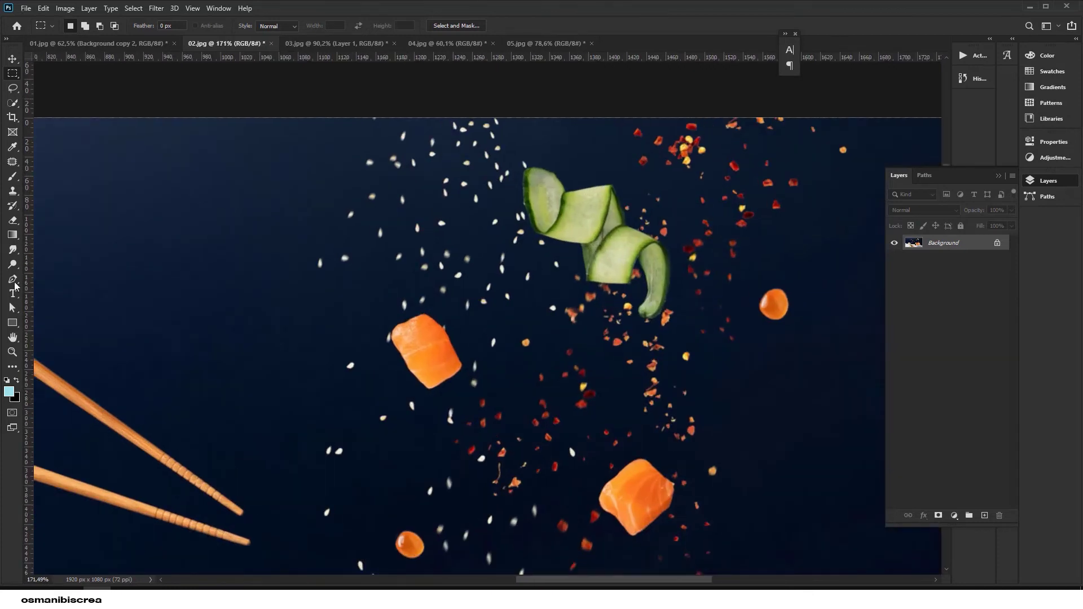
Patch out the orange drop beside the cucumber with nearby dark background, then deselect.
left_click(13, 163)
left_click_drag(587, 237, 401, 237)
scroll(563, 294, "up", 2)
mouse_move(567, 260)
left_mouse_down()
mouse_move(591, 347)
mouse_move(566, 260)
left_mouse_up()
mouse_move(619, 312)
left_mouse_down()
mouse_move(486, 322)
mouse_move(571, 312)
left_mouse_up()
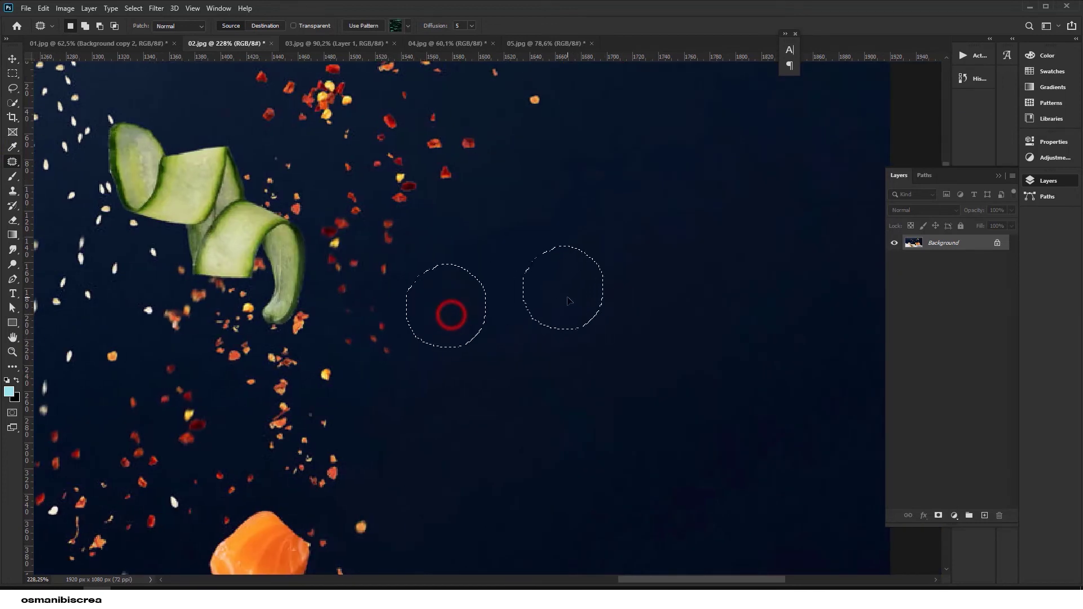
left_click(12, 74)
key("ctrl+d")
scroll(338, 205, "down", 5)
scroll(101, 266, "up", 5)
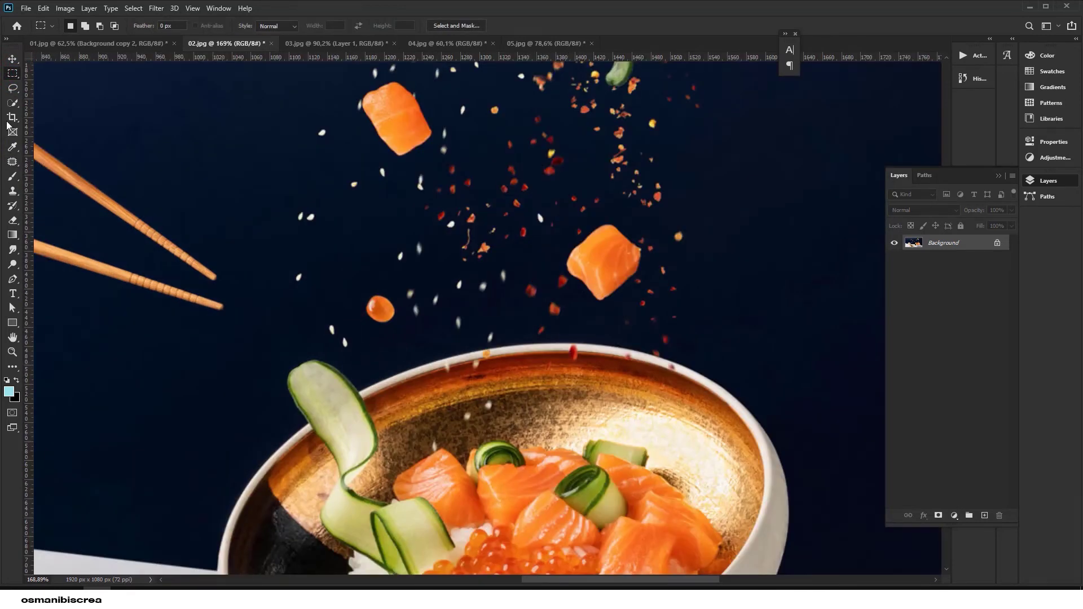
Patch out the orange drop near the chopsticks and clear the selection.
left_click(12, 162)
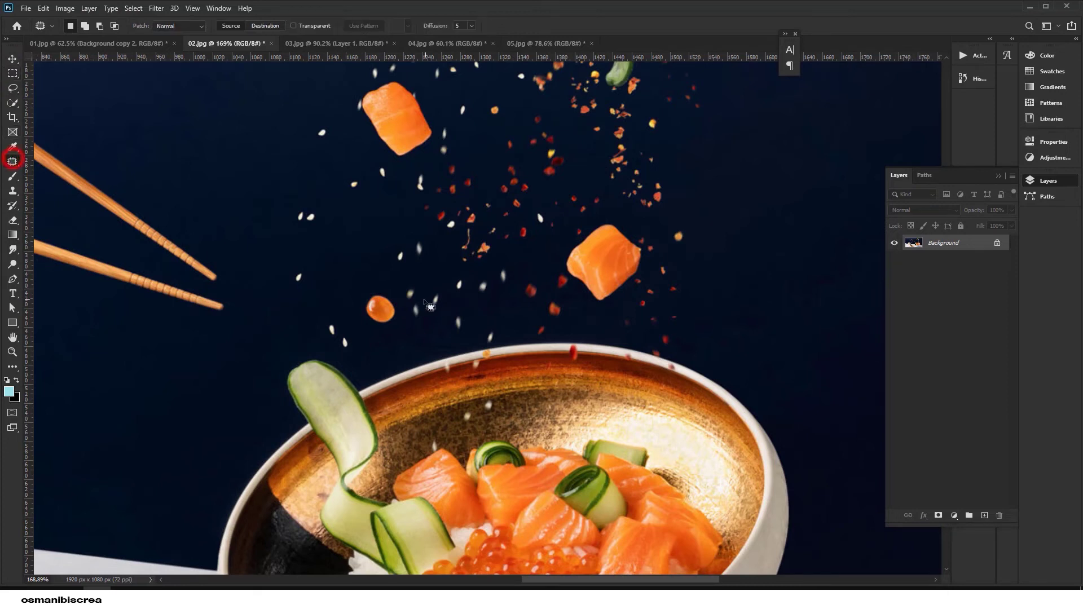
scroll(372, 308, "up", 2)
mouse_move(345, 307)
left_mouse_down()
mouse_move(369, 280)
mouse_move(236, 331)
left_mouse_up()
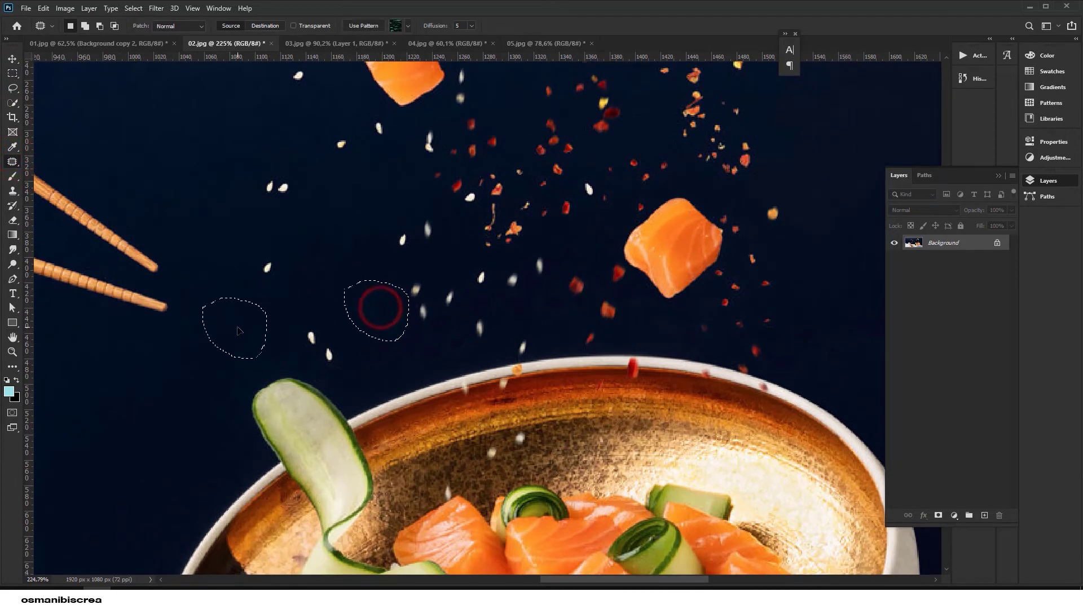
left_click(13, 73)
left_click(370, 314)
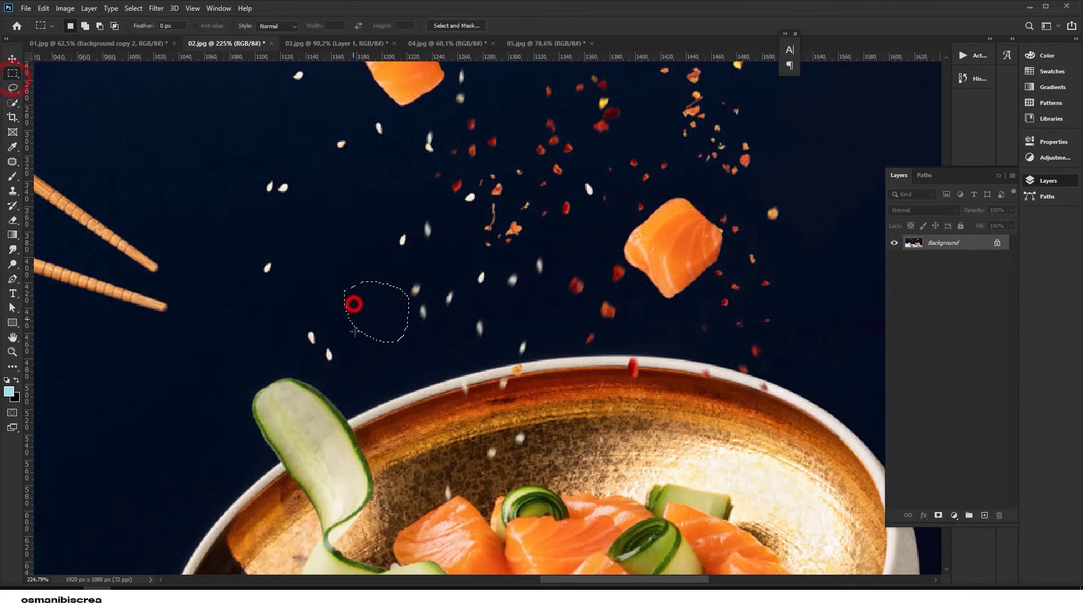
left_click(258, 322)
scroll(494, 289, "down", 3)
scroll(494, 289, "down", 2)
Duplicate the cleaned image to Layer 1 and toggle its visibility to compare with the original.
key("ctrl+j")
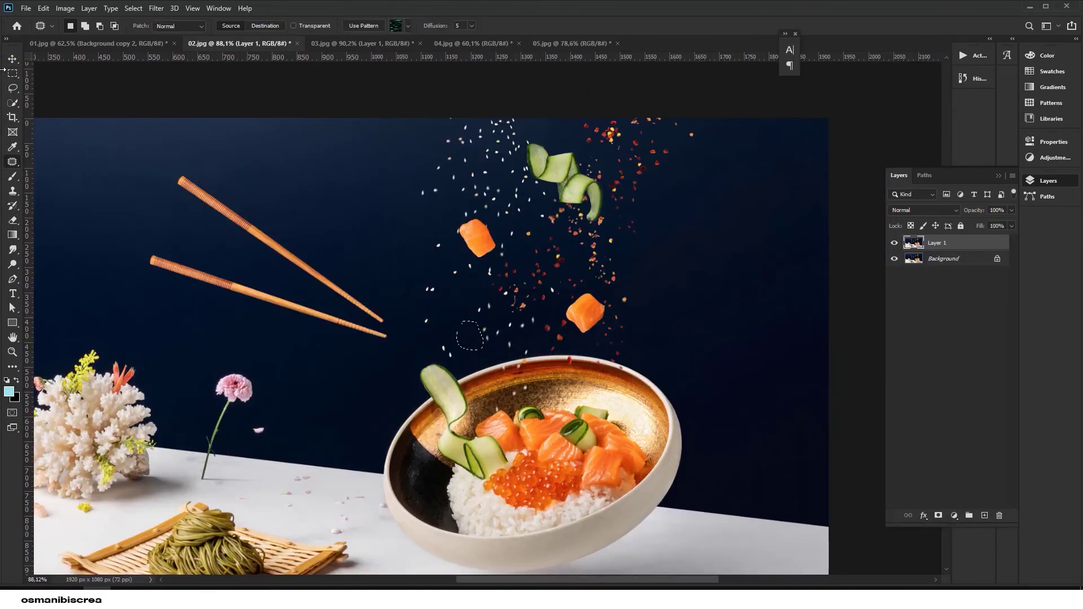
left_click(12, 79)
left_click(123, 79)
left_click(894, 243)
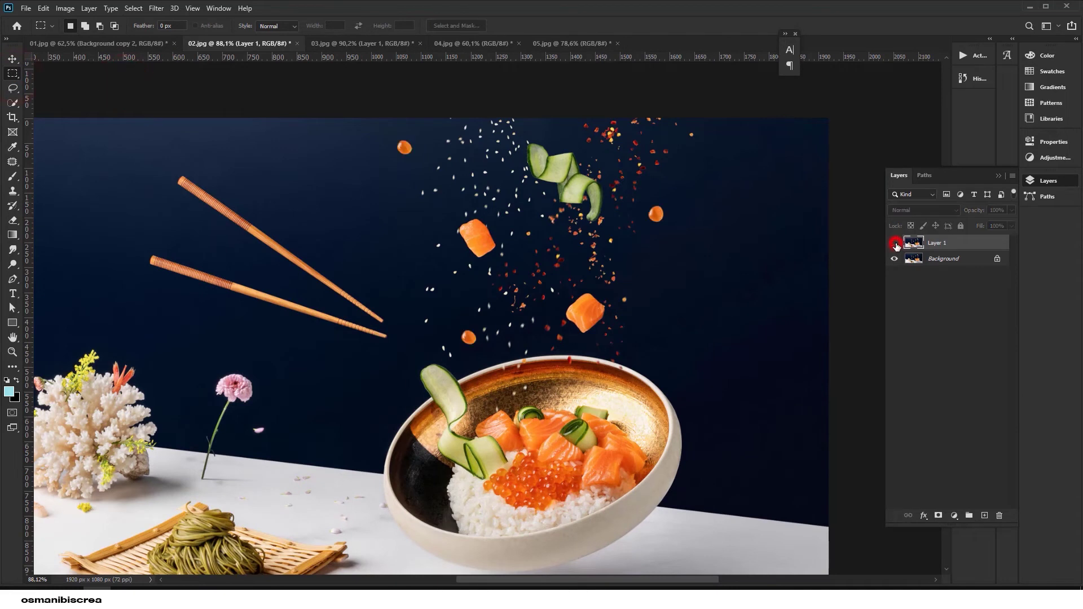
left_click(894, 243)
left_click(895, 243)
left_click(896, 243)
scroll(379, 307, "down", 1)
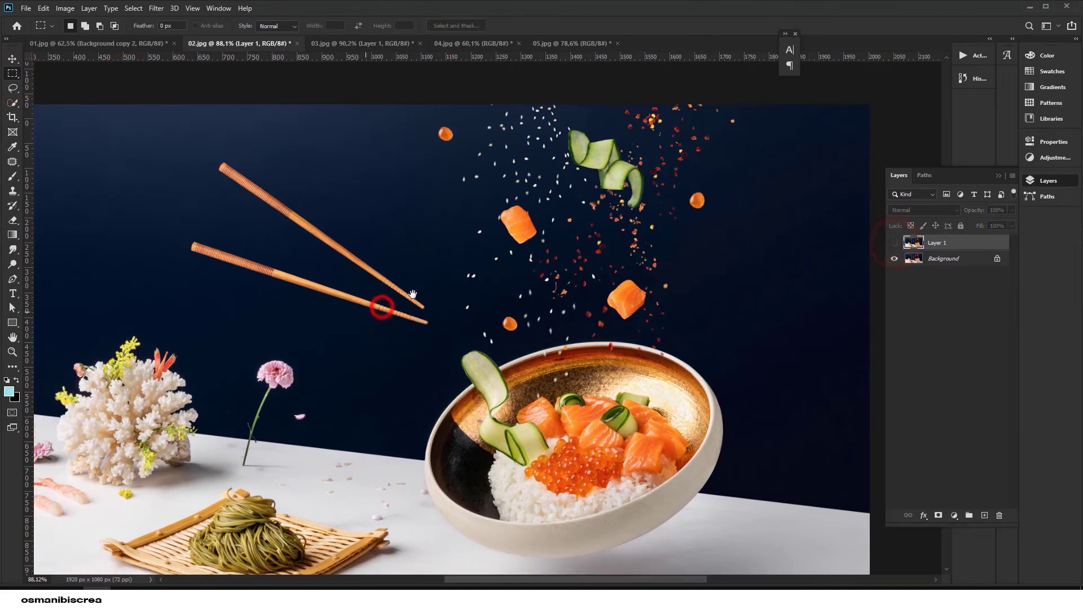
scroll(380, 306, "down", 1)
scroll(473, 274, "down", 1)
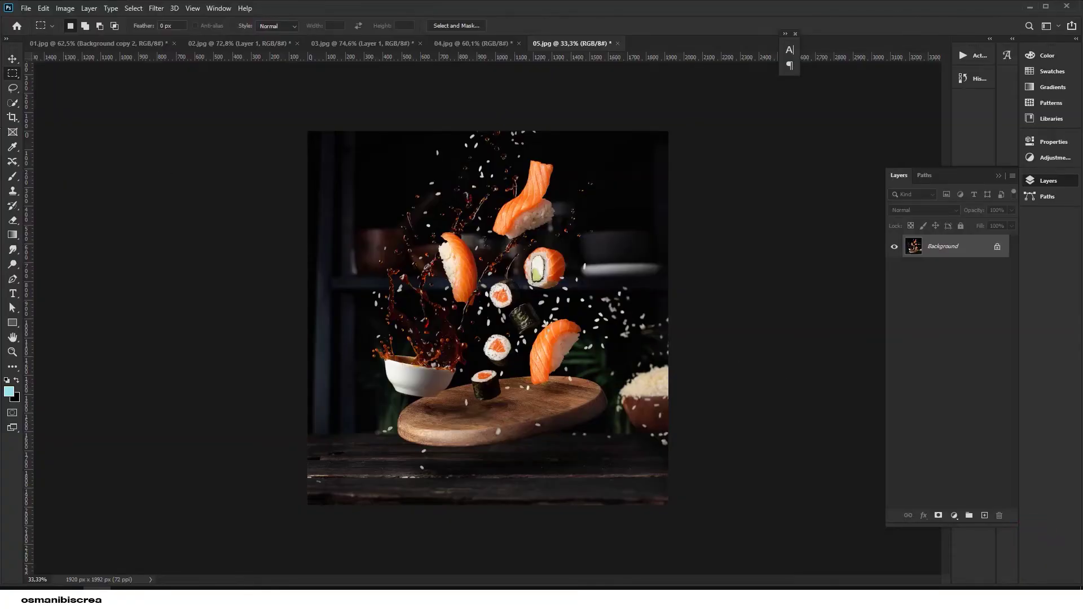
Outline the salmon-and-cucumber roll with the Content-Aware Move Tool.
left_click(11, 162)
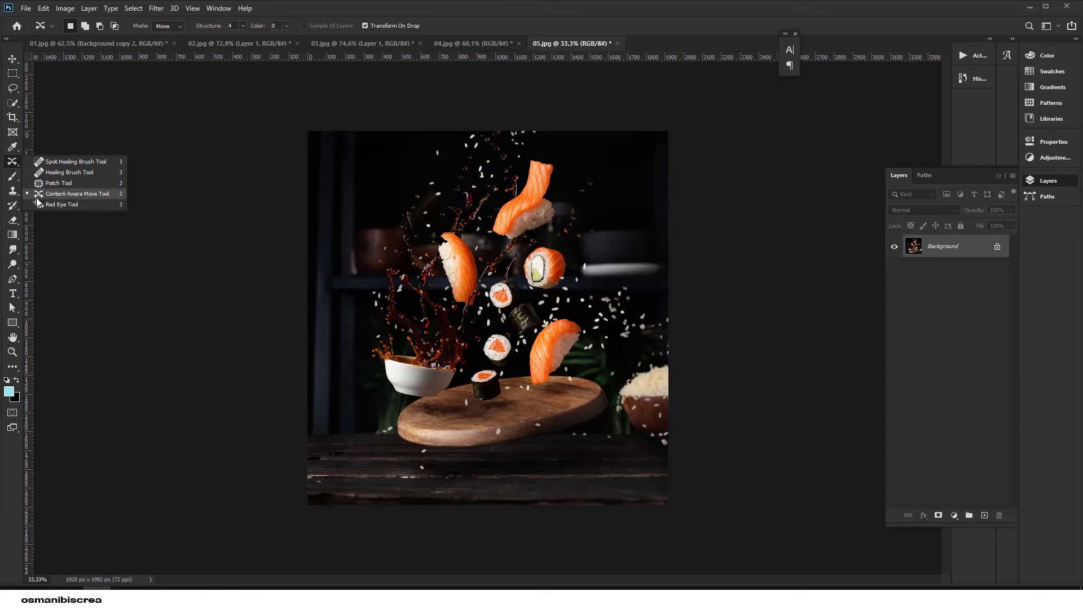
left_click(53, 194)
scroll(558, 264, "up", 3)
scroll(558, 264, "up", 3)
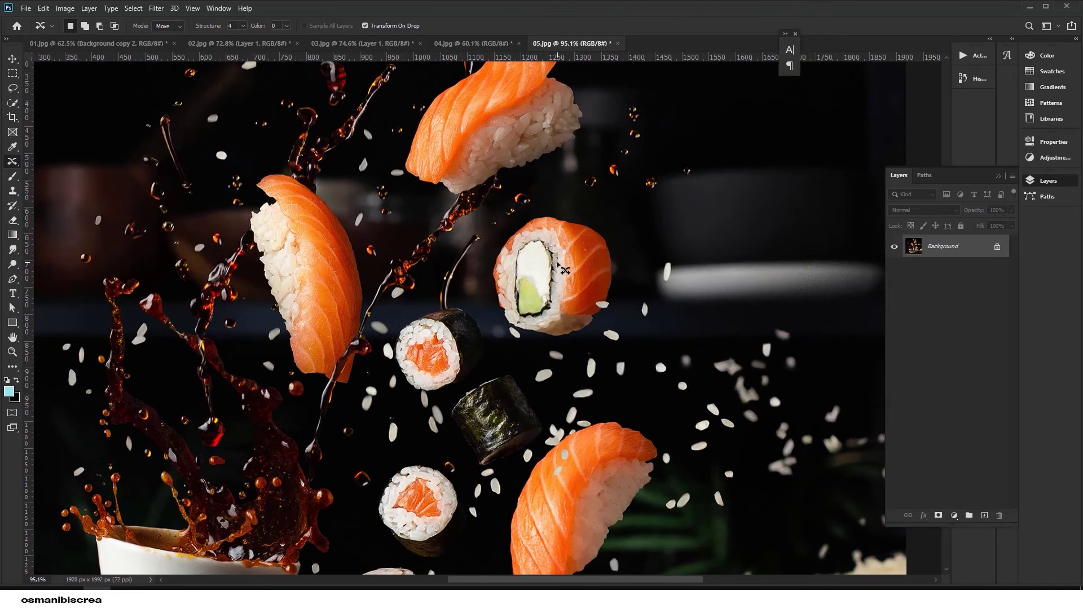
scroll(562, 269, "down", 2)
left_click_drag(556, 225, 507, 282)
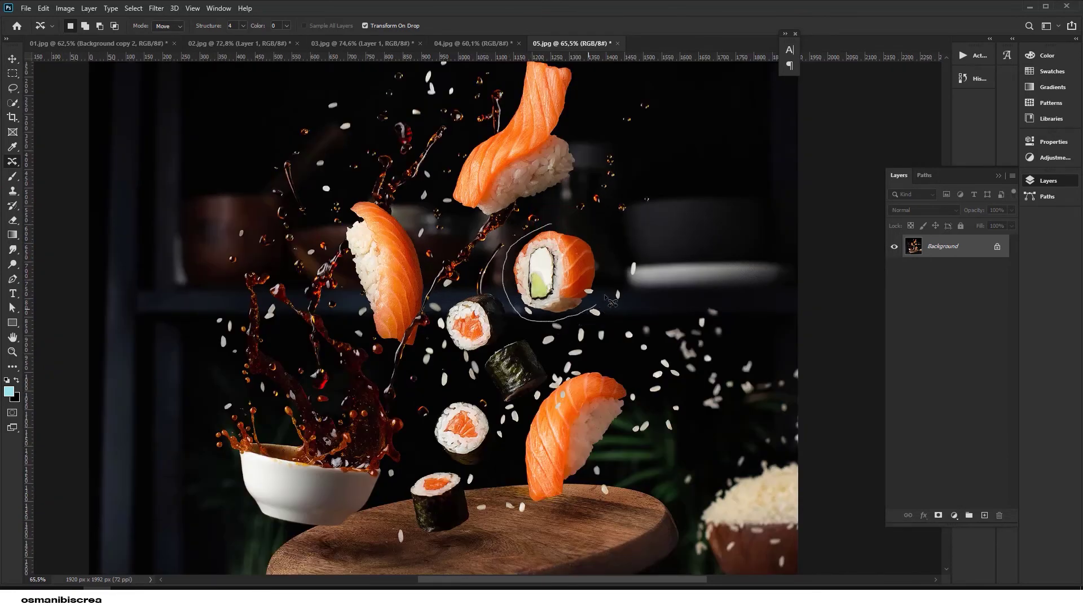
left_click_drag(570, 230, 561, 228)
scroll(554, 242, "down", 2)
Move the roll to the upper left, enlarge it, commit, and deselect.
left_click_drag(563, 265, 351, 172)
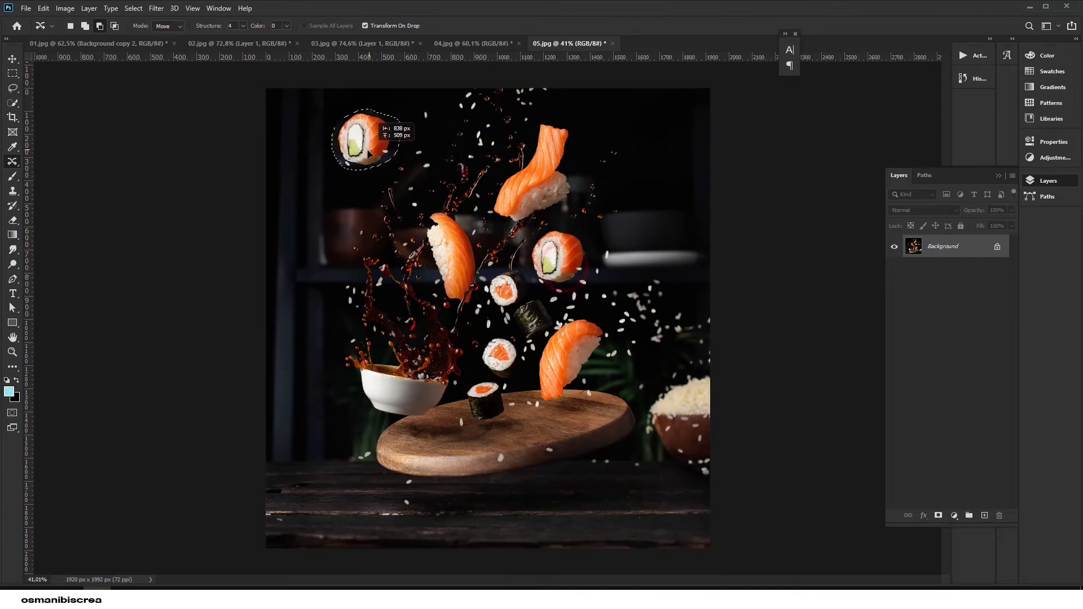
mouse_move(380, 138)
left_mouse_down()
mouse_move(417, 90)
mouse_move(430, 94)
left_mouse_up()
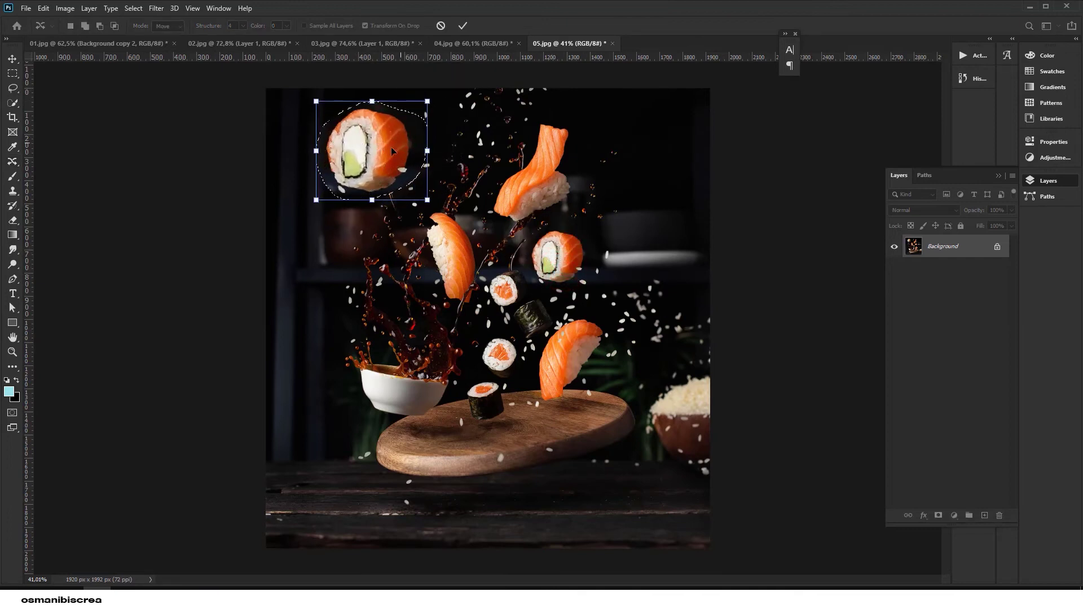
mouse_move(382, 141)
left_mouse_down()
mouse_move(391, 145)
mouse_move(380, 150)
left_mouse_up()
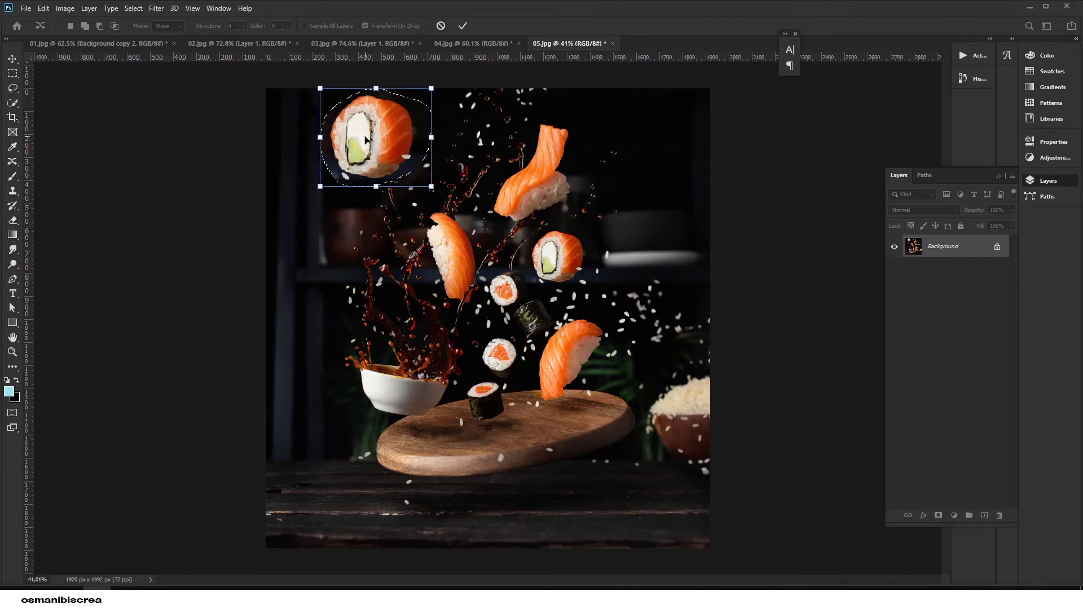
key("Return")
key("ctrl+d")
key("m")
scroll(553, 258, "down", 1)
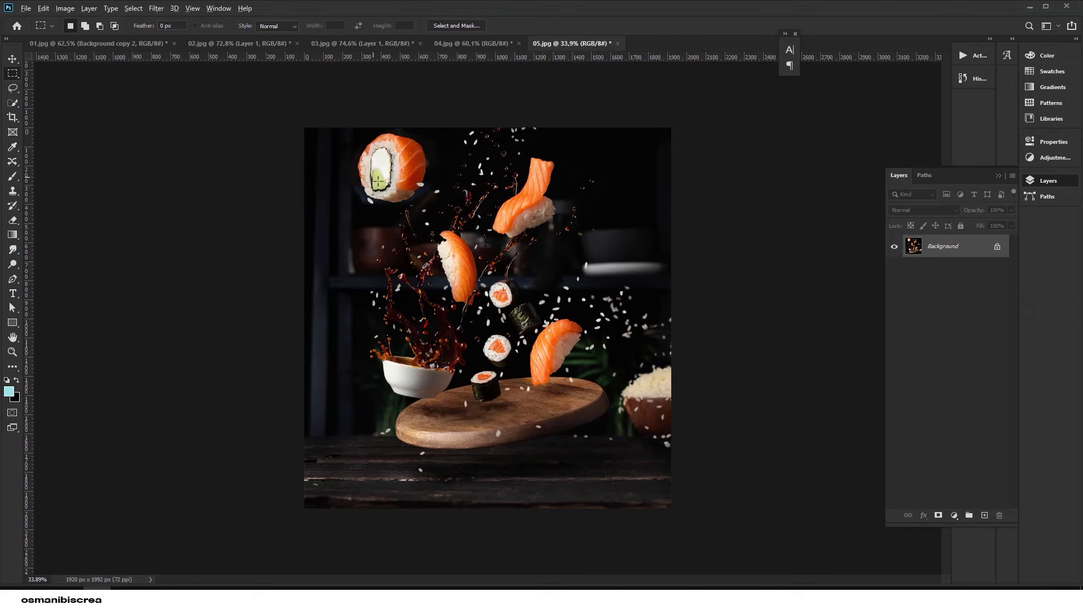
Content-aware move the middle salmon roll up into the gap beside the nigiri, then deselect.
scroll(377, 181, "up", 2)
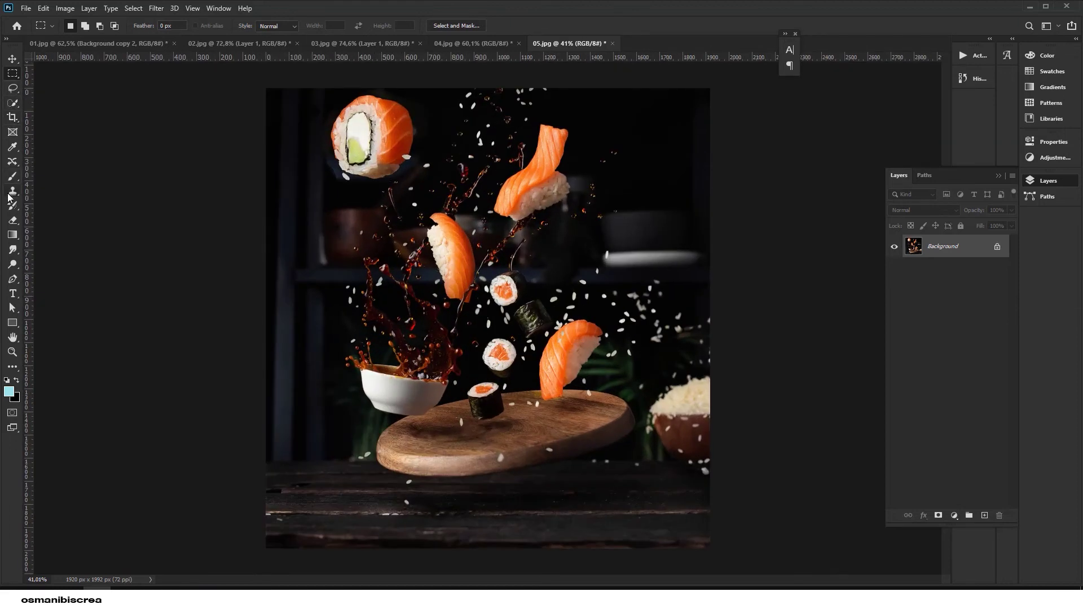
left_click(12, 162)
scroll(429, 293, "up", 3)
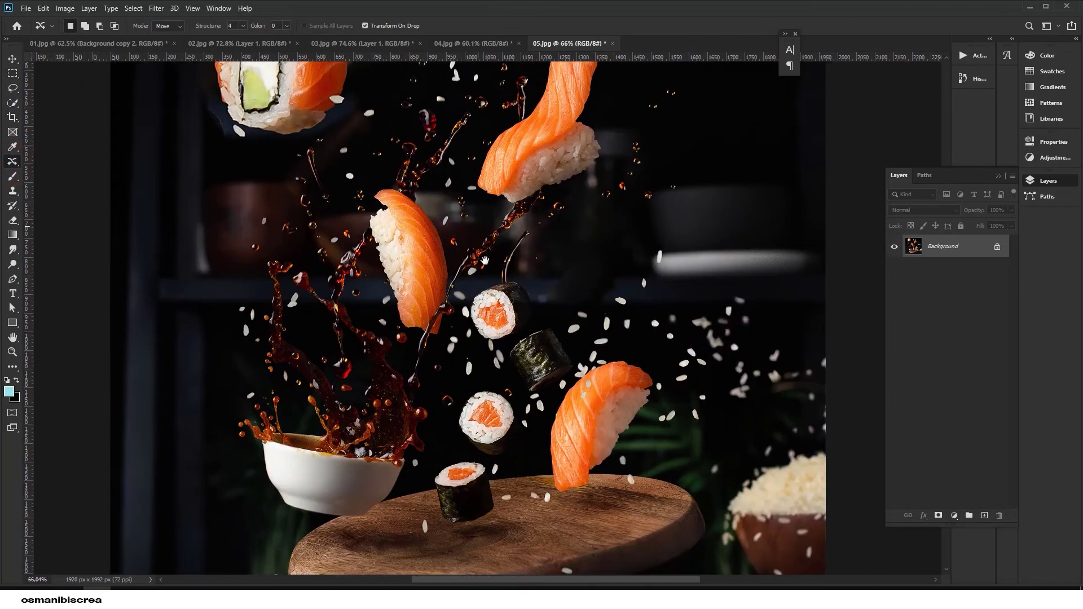
scroll(461, 333, "up", 3)
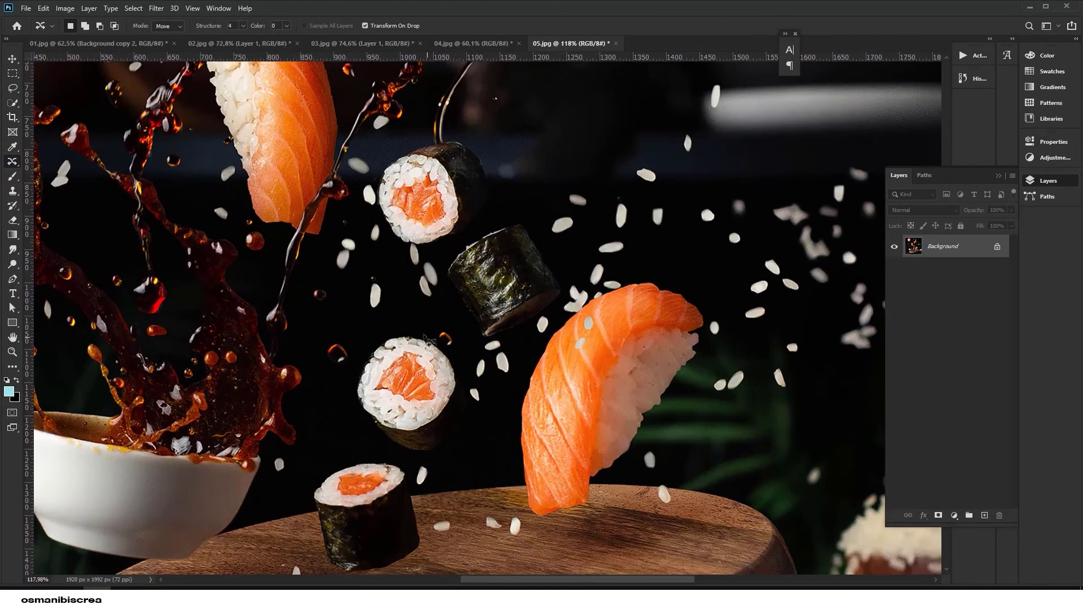
mouse_move(404, 324)
left_mouse_down()
mouse_move(349, 423)
mouse_move(468, 447)
left_mouse_up()
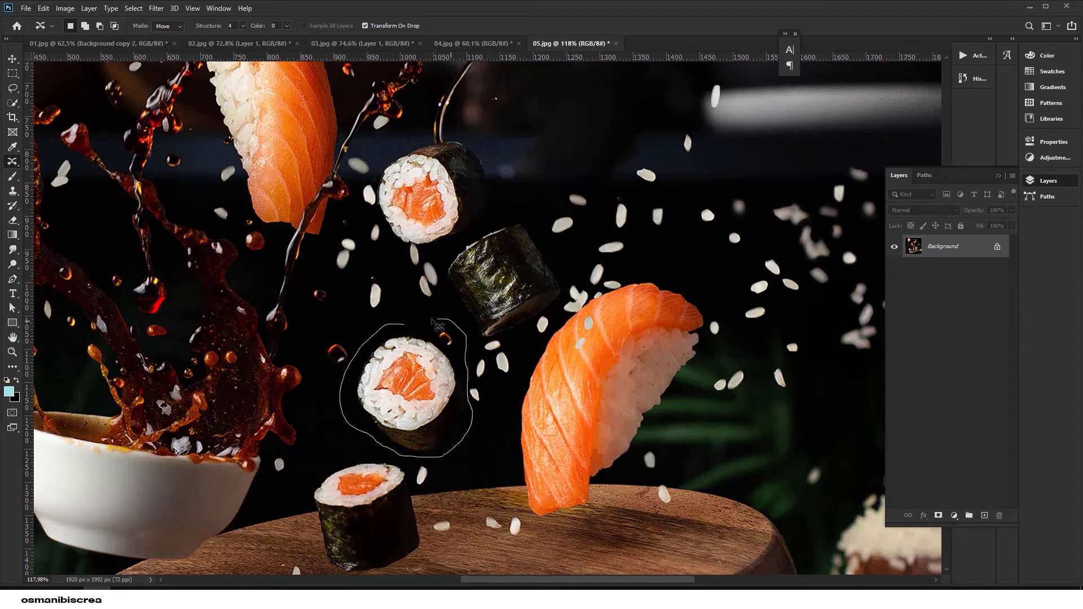
left_click_drag(437, 326, 404, 324)
scroll(500, 355, "down", 5)
mouse_move(504, 351)
left_mouse_down()
mouse_move(527, 276)
mouse_move(607, 194)
mouse_move(629, 189)
mouse_move(543, 270)
mouse_move(572, 234)
mouse_move(551, 268)
left_mouse_up()
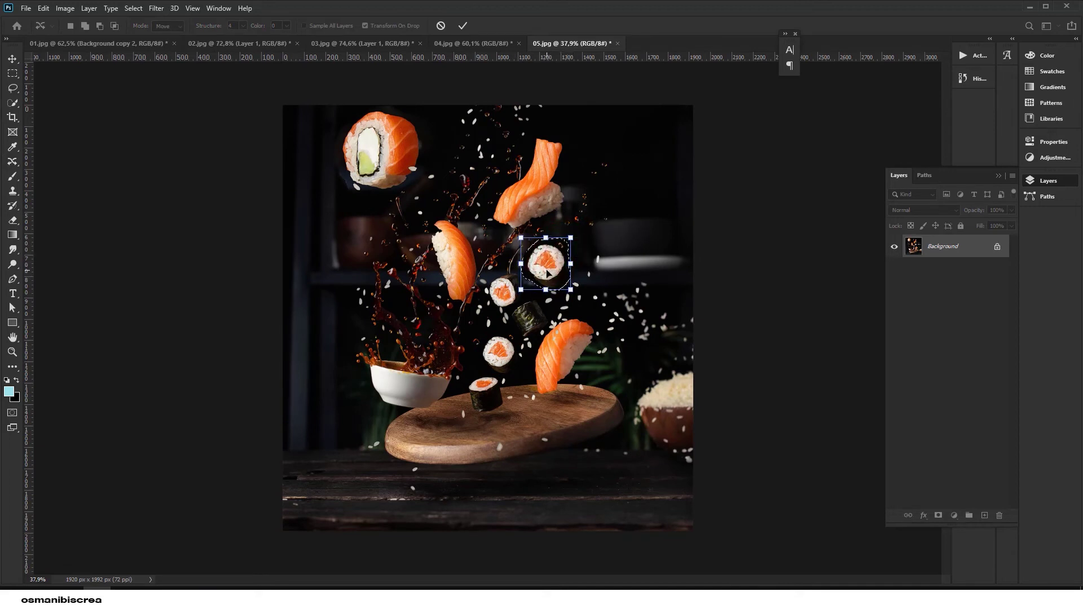
double_click(545, 271)
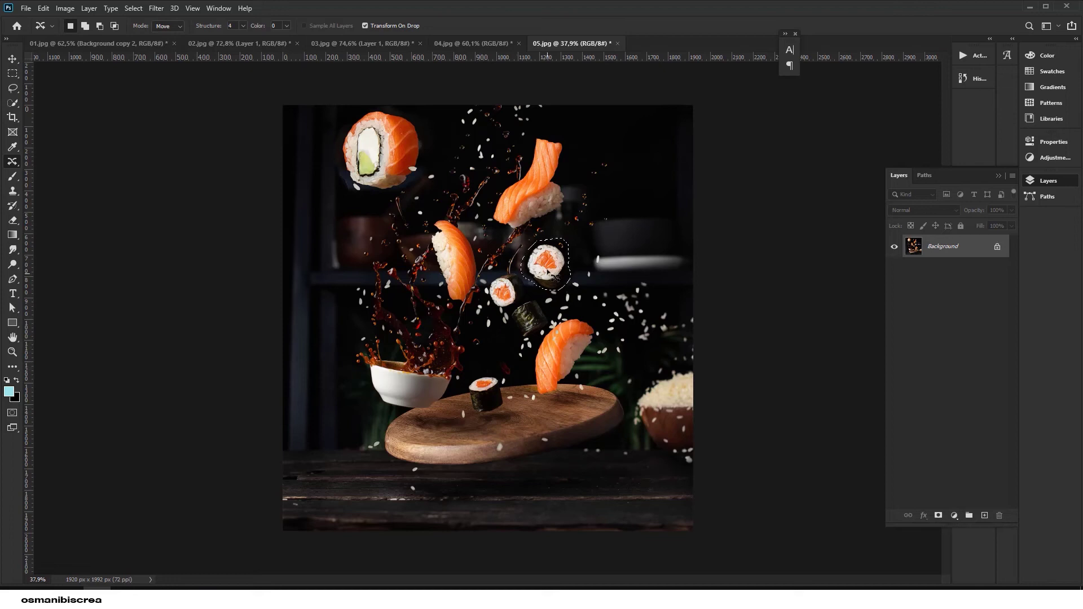
left_click(12, 73)
left_click(162, 297)
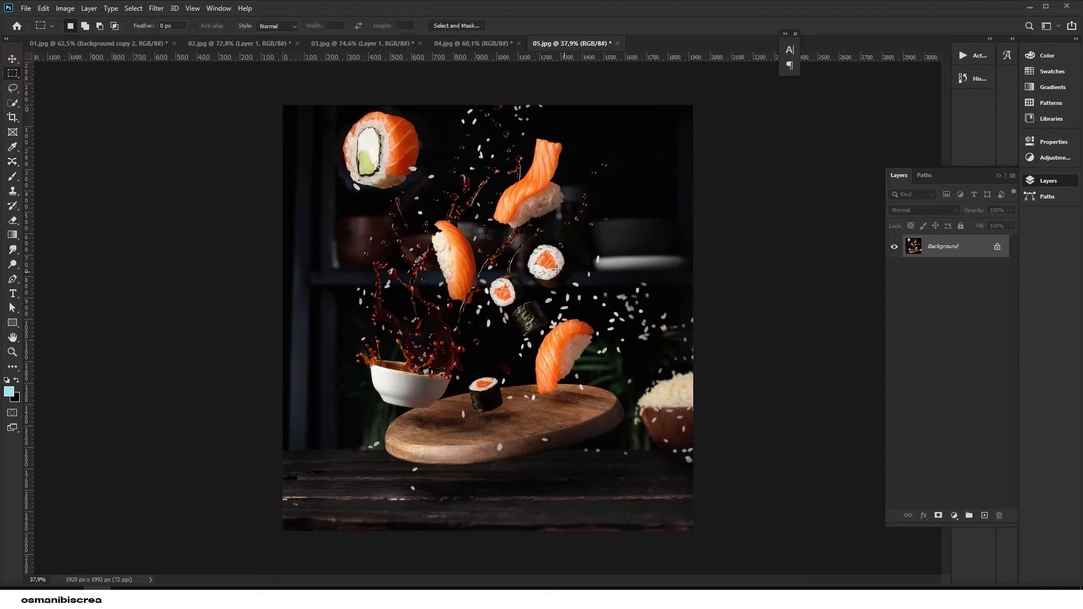
scroll(557, 269, "down", 2)
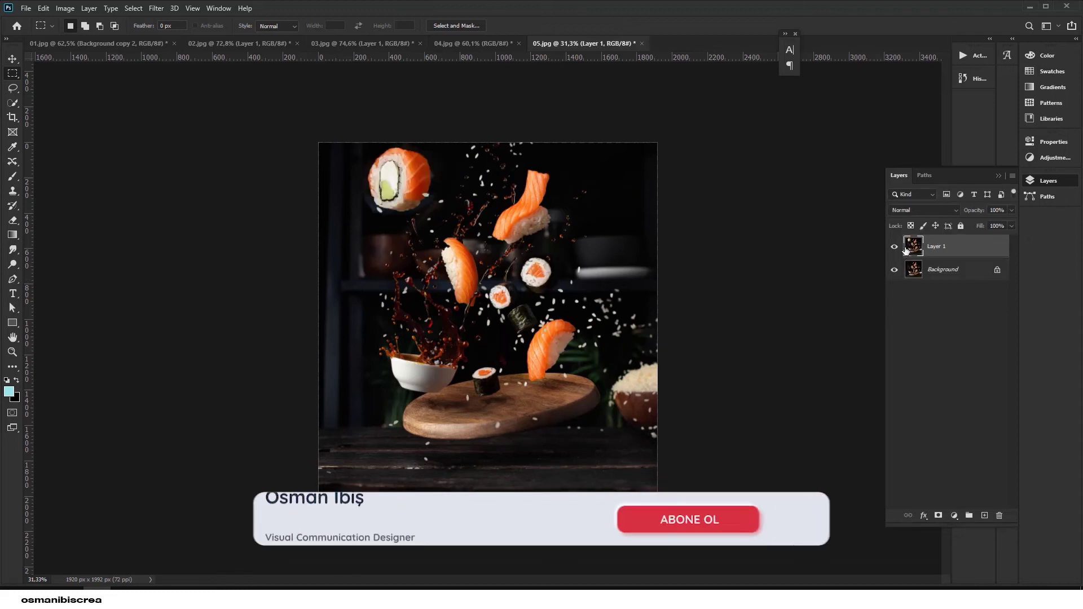
Toggle the edited layer on and off to compare, leaving it hidden.
left_click(894, 247)
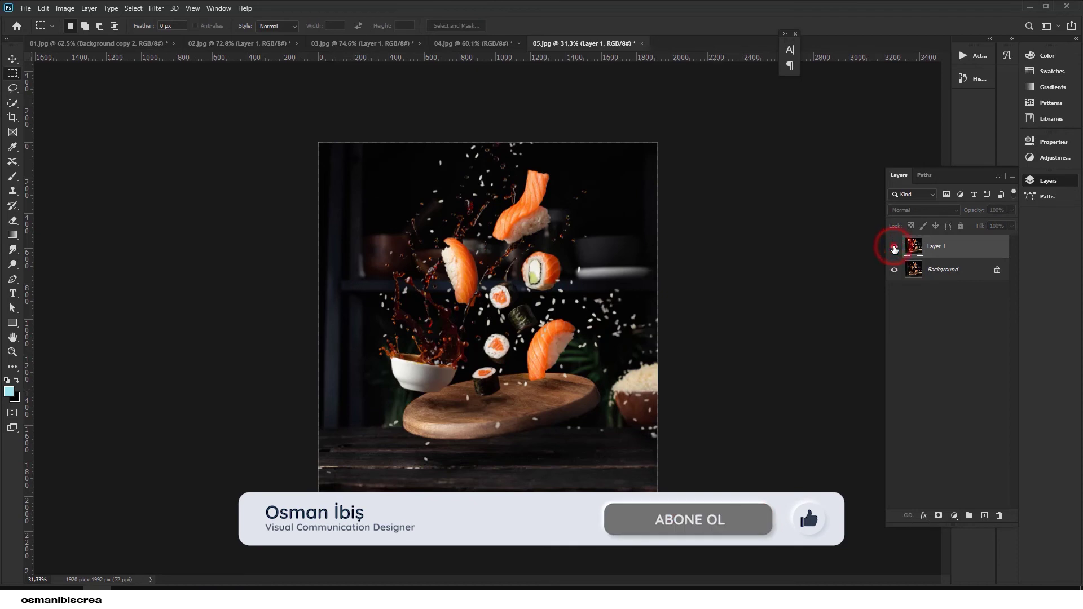
left_click(893, 247)
left_click(894, 247)
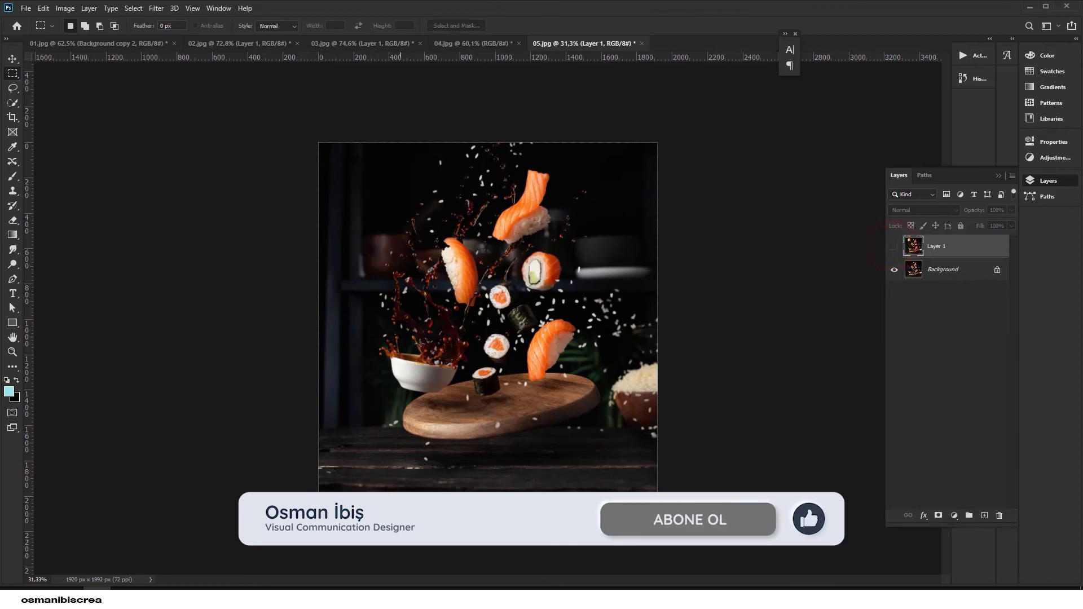
left_click(896, 248)
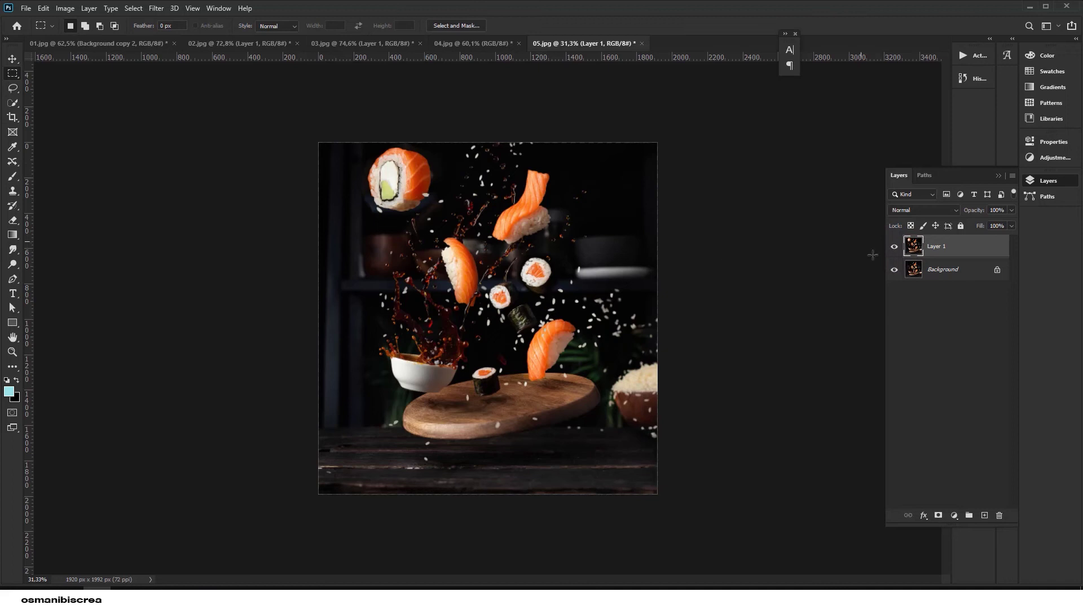
left_click(892, 249)
left_click(894, 248)
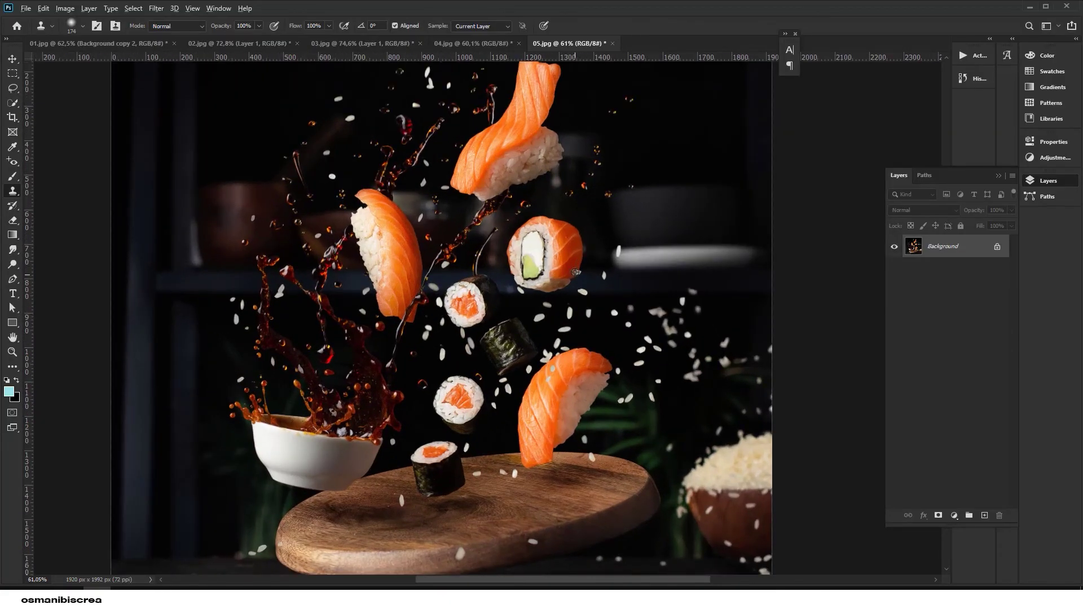
Duplicate the background to a new layer and clone dark background over the light spots and brownish blob.
scroll(575, 272, "down", 2)
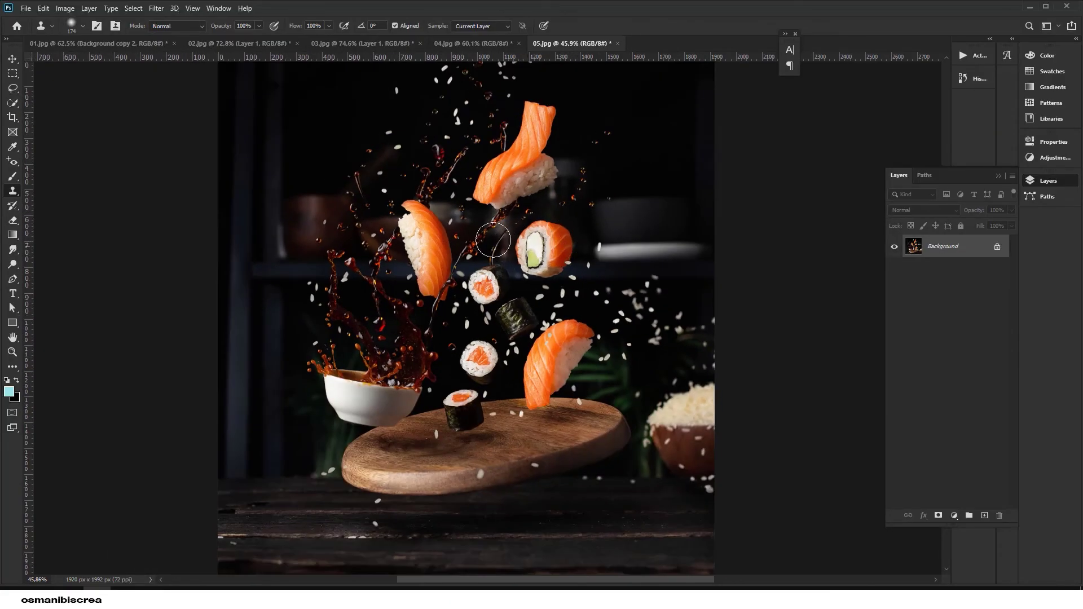
scroll(493, 240, "up", 2)
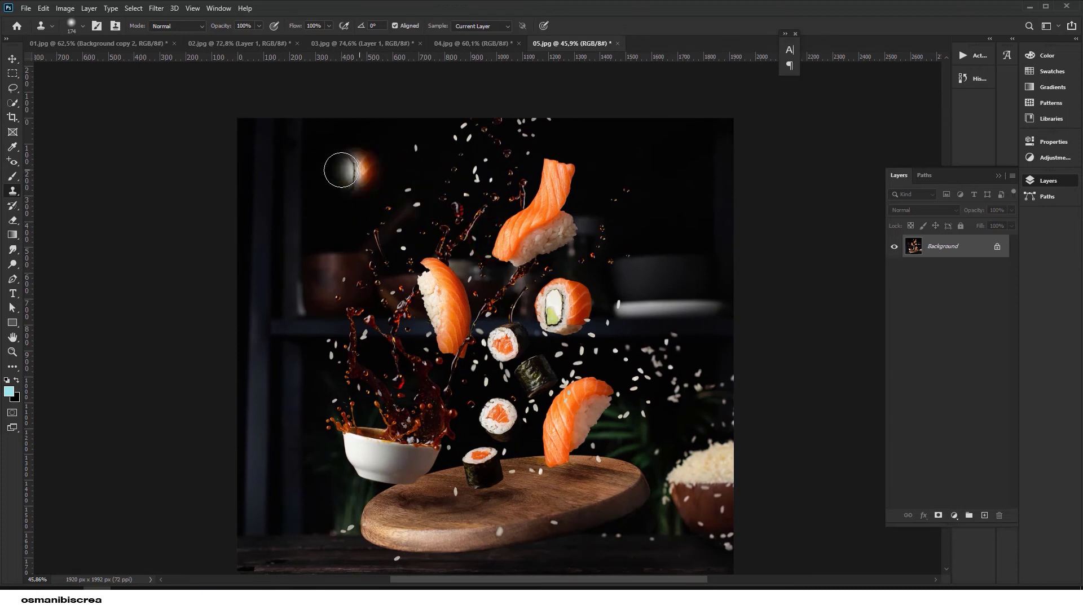
left_click_drag(350, 153, 364, 169)
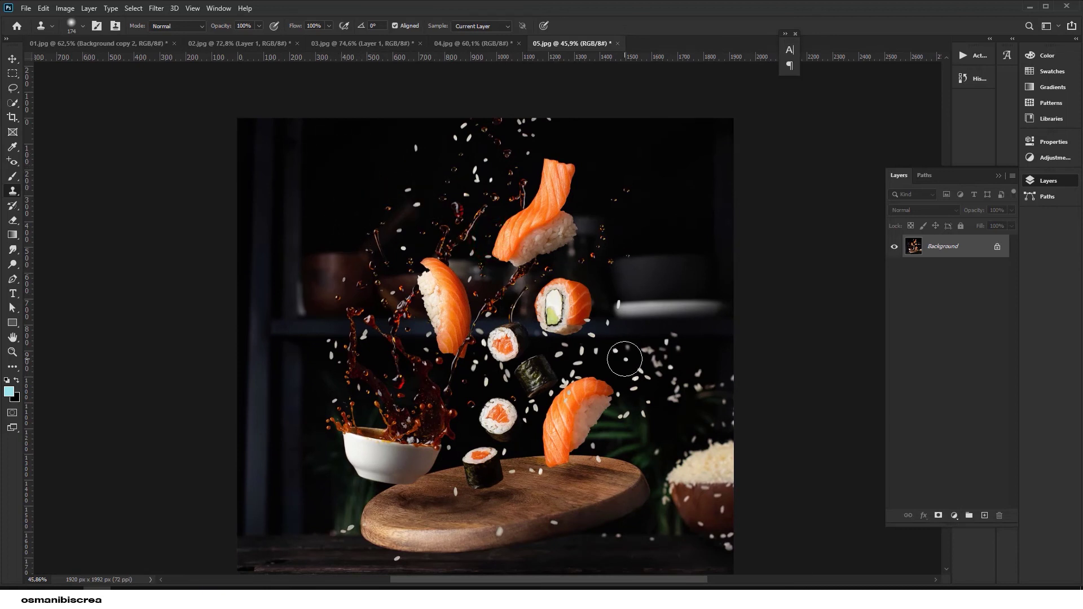
key("ctrl+j")
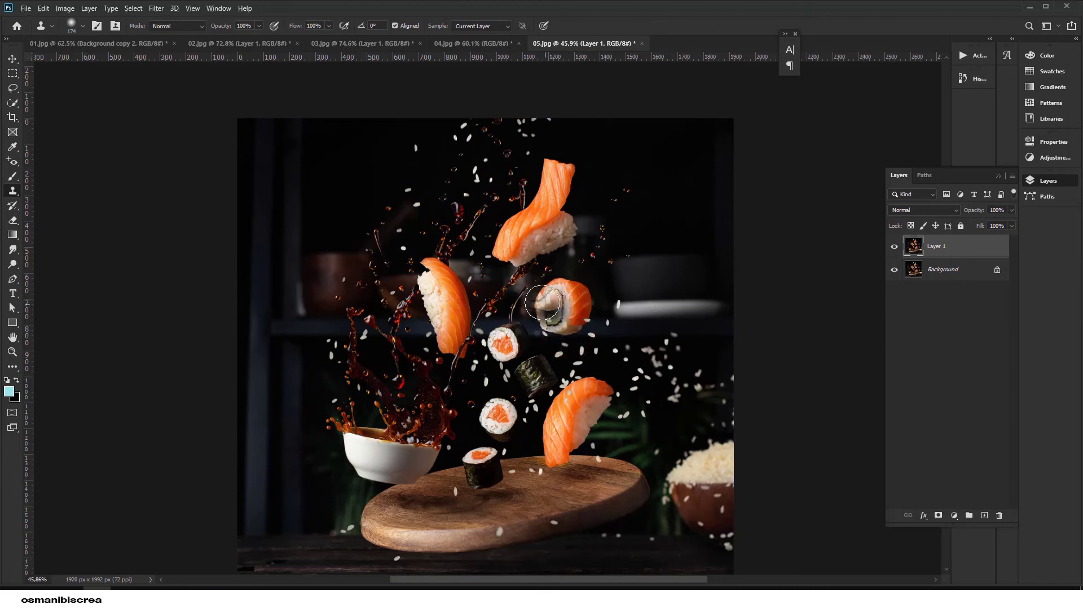
left_click_drag(567, 334, 576, 324)
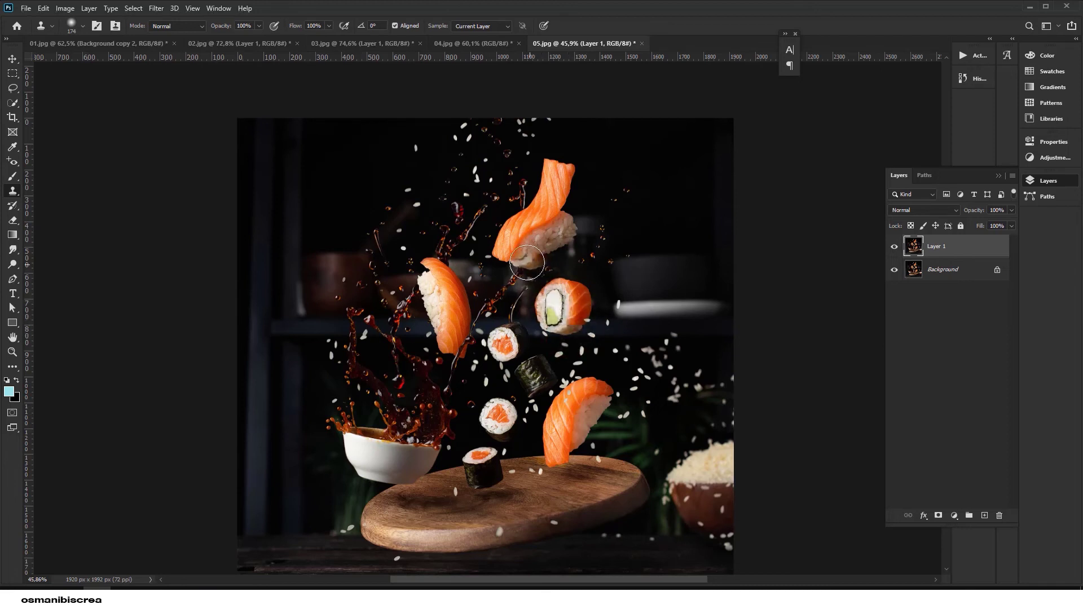
left_click_drag(391, 207, 338, 194)
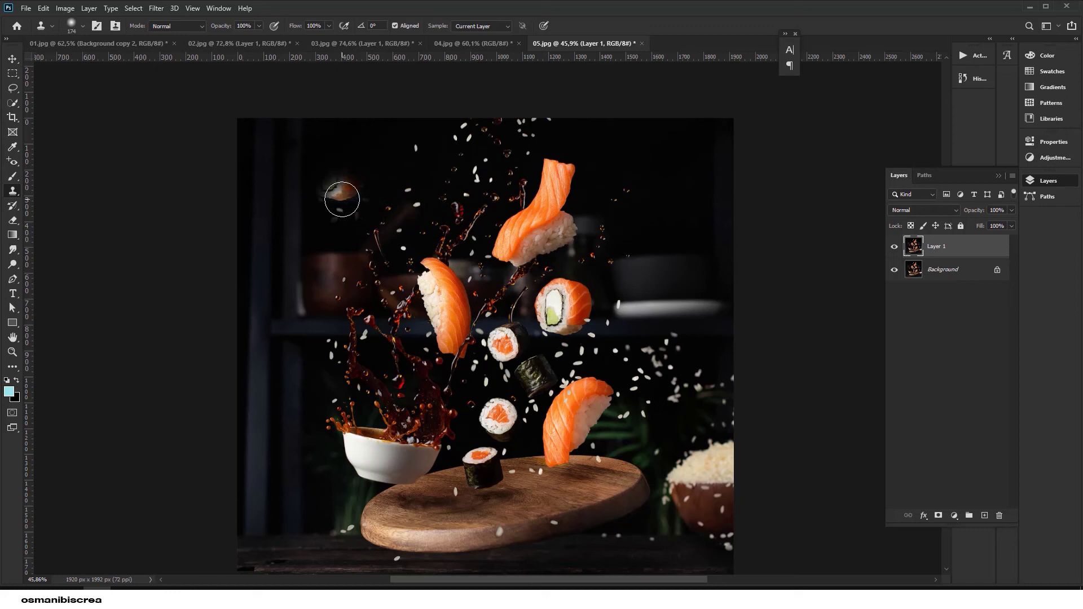
Resize the Clone Stamp brush to about 205 px, undo a stray patch, and cover the orange lamp glow.
right_click(341, 199, "alt")
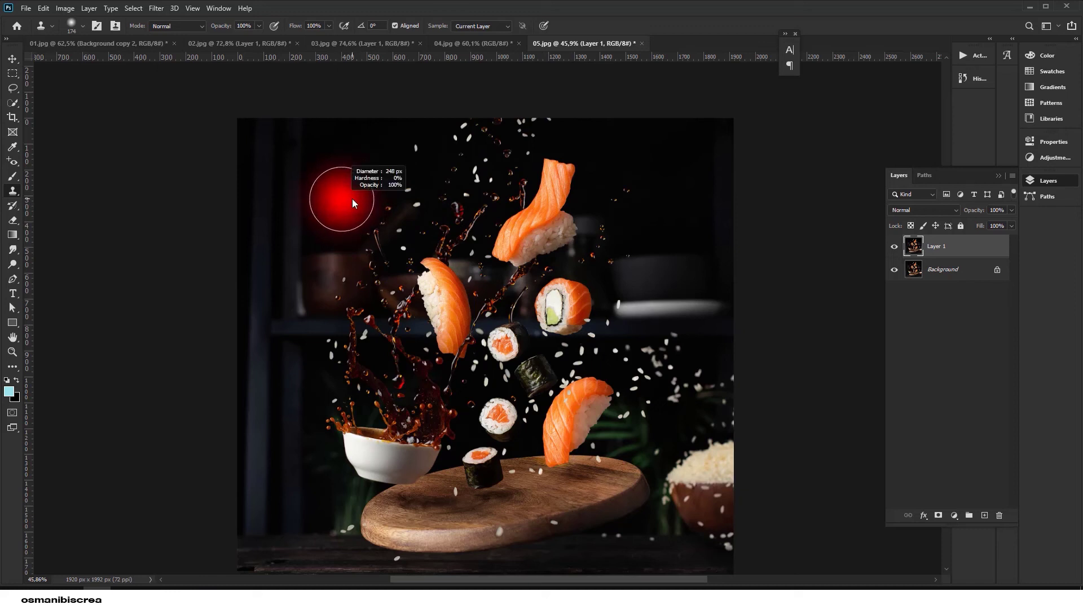
left_click_drag(352, 198, 353, 195)
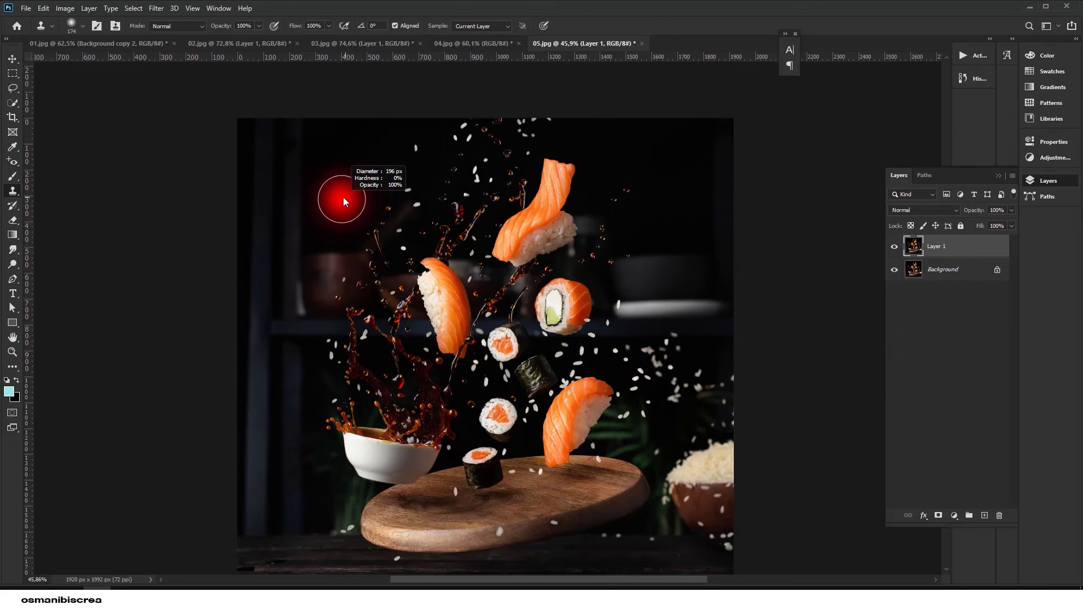
mouse_move(352, 196)
left_mouse_down()
mouse_move(337, 185)
mouse_move(348, 197)
left_mouse_up()
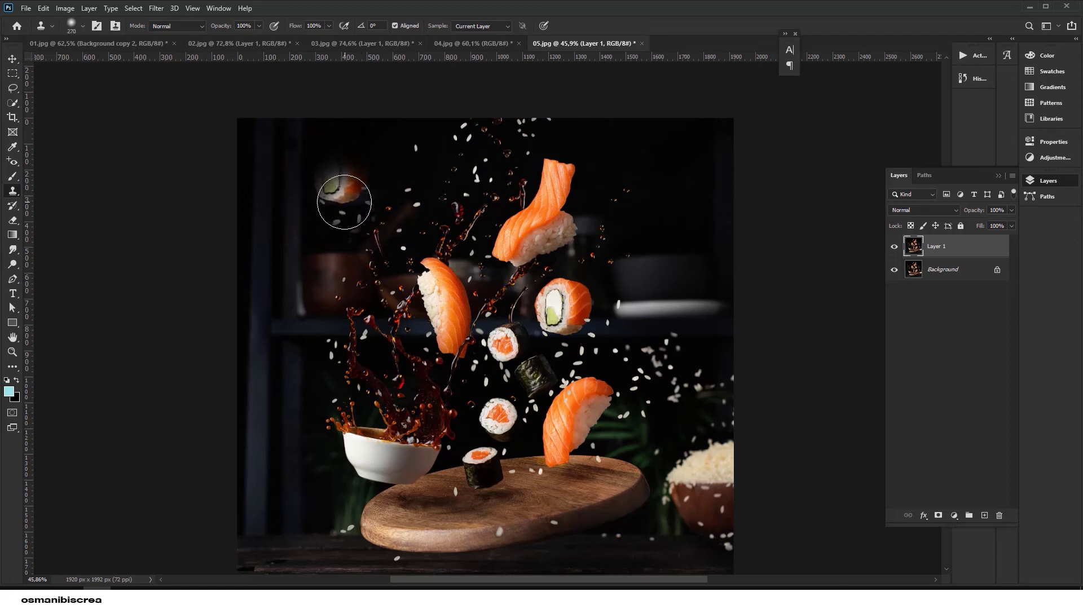
key("ctrl+z")
left_click_drag(344, 202, 365, 204)
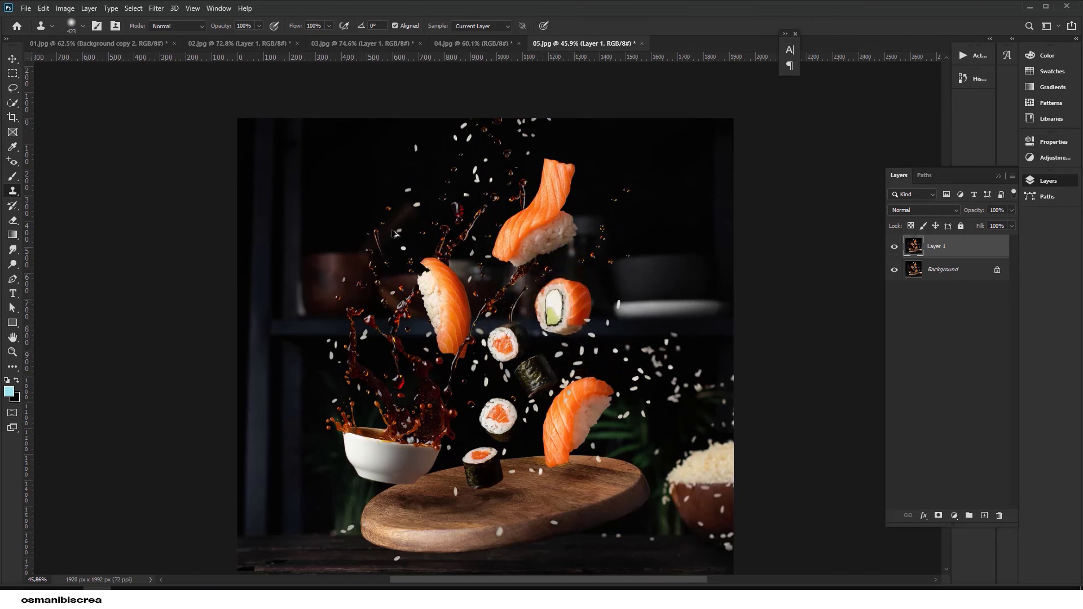
left_click_drag(388, 227, 342, 231)
left_click(350, 196)
Try cloning with a roughly 196 px brush, undoing the stray patches over the sushi.
left_click_drag(344, 206, 357, 207)
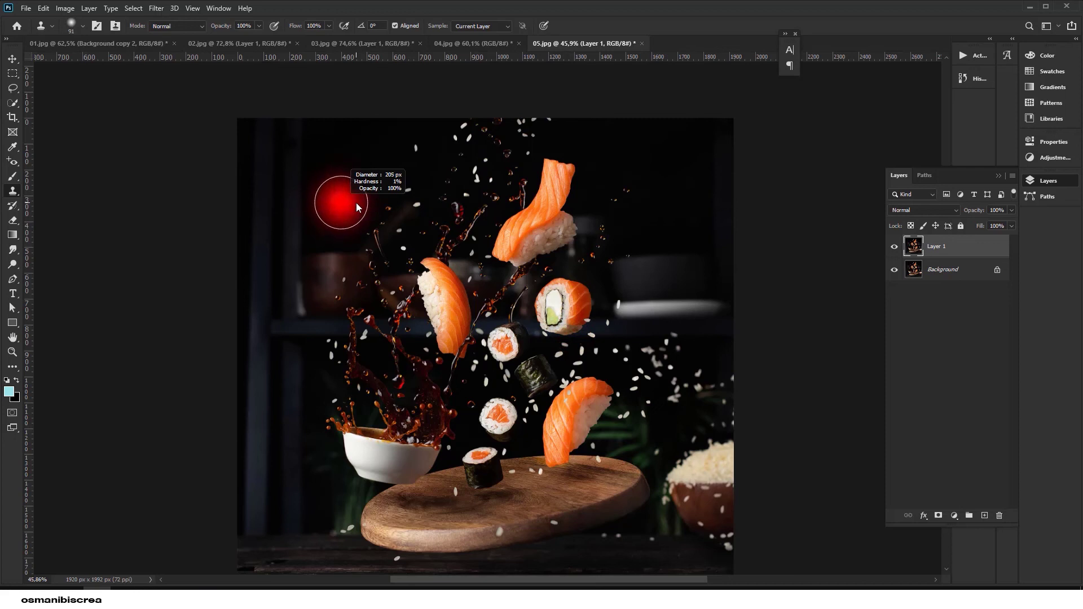
left_click_drag(556, 318, 546, 253)
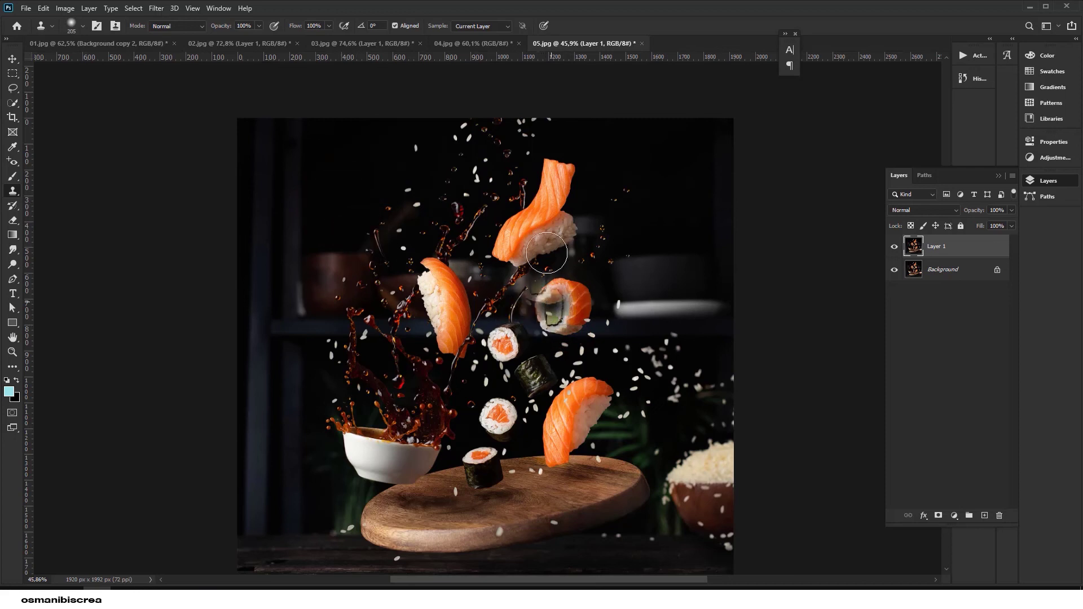
key("ctrl+z")
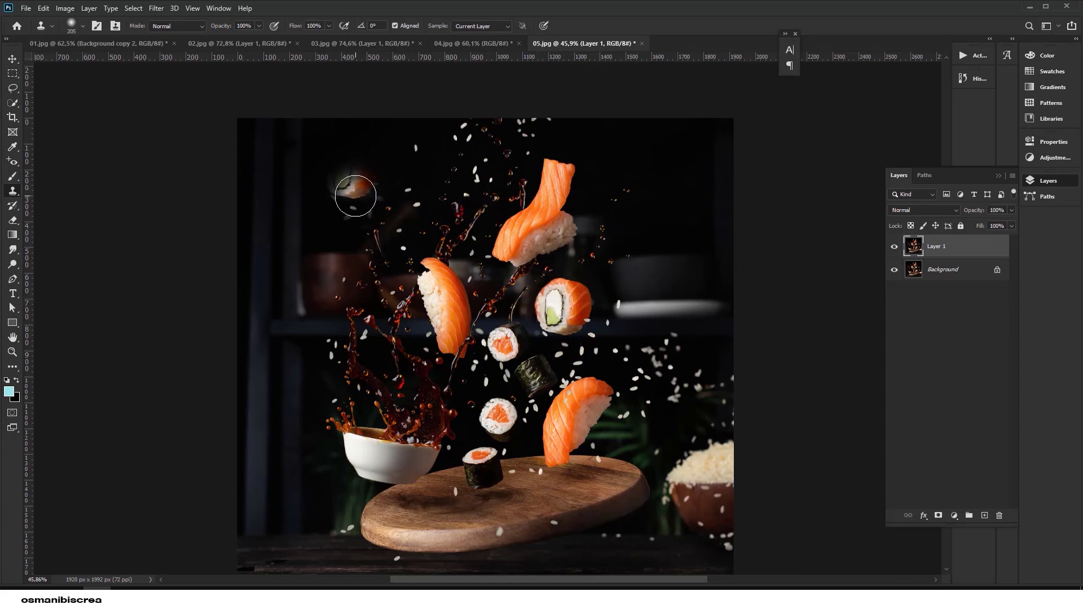
mouse_move(356, 195)
left_mouse_down()
mouse_move(339, 162)
mouse_move(364, 149)
mouse_move(366, 158)
left_mouse_up()
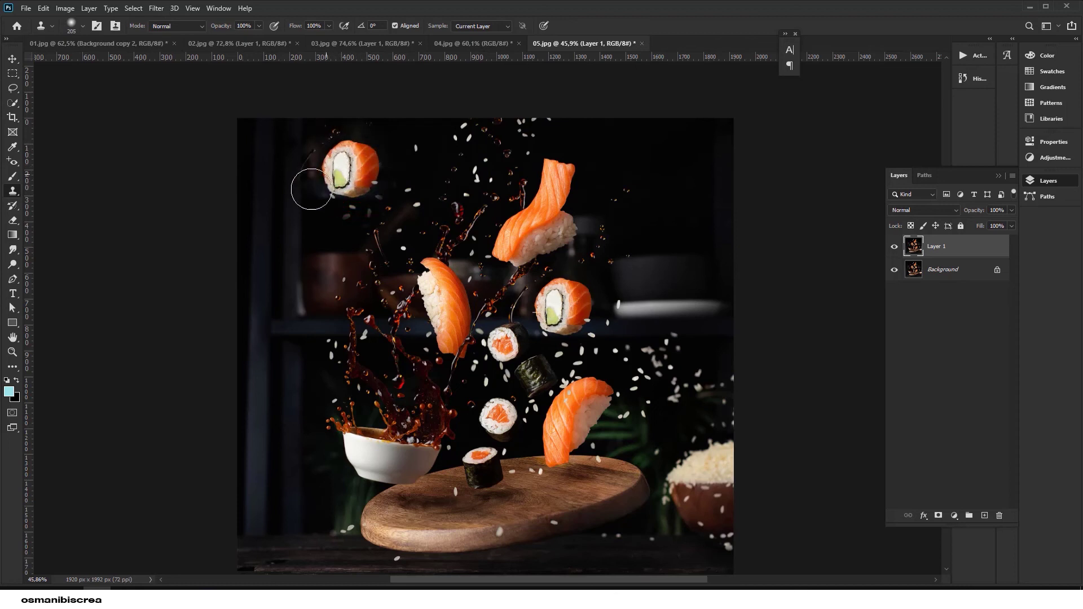
key("ctrl+z")
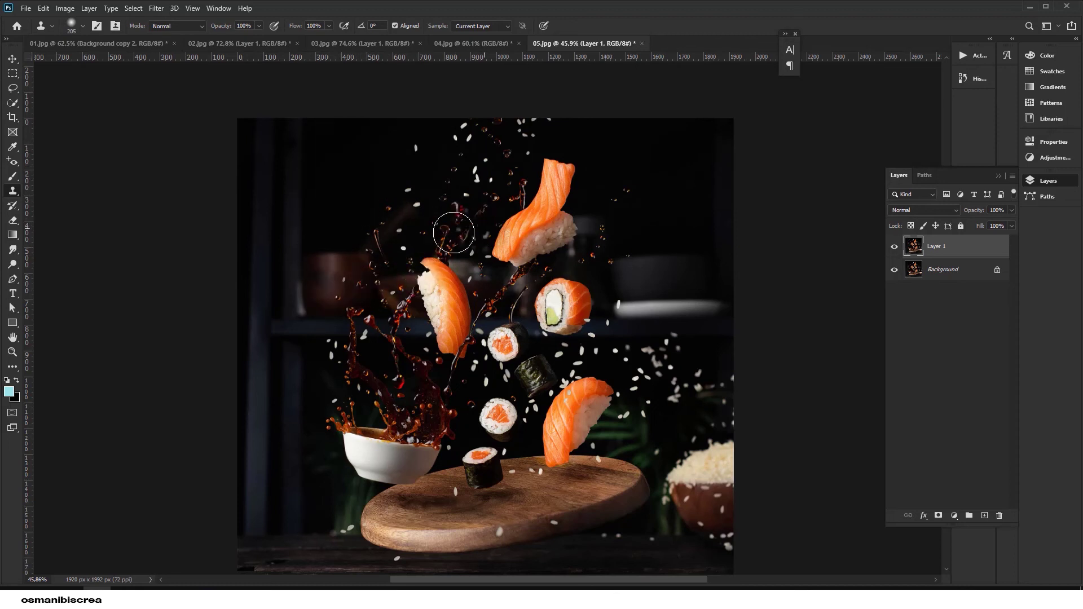
Set the Clone Stamp brush to 58 px with 50% hardness.
right_click(412, 234)
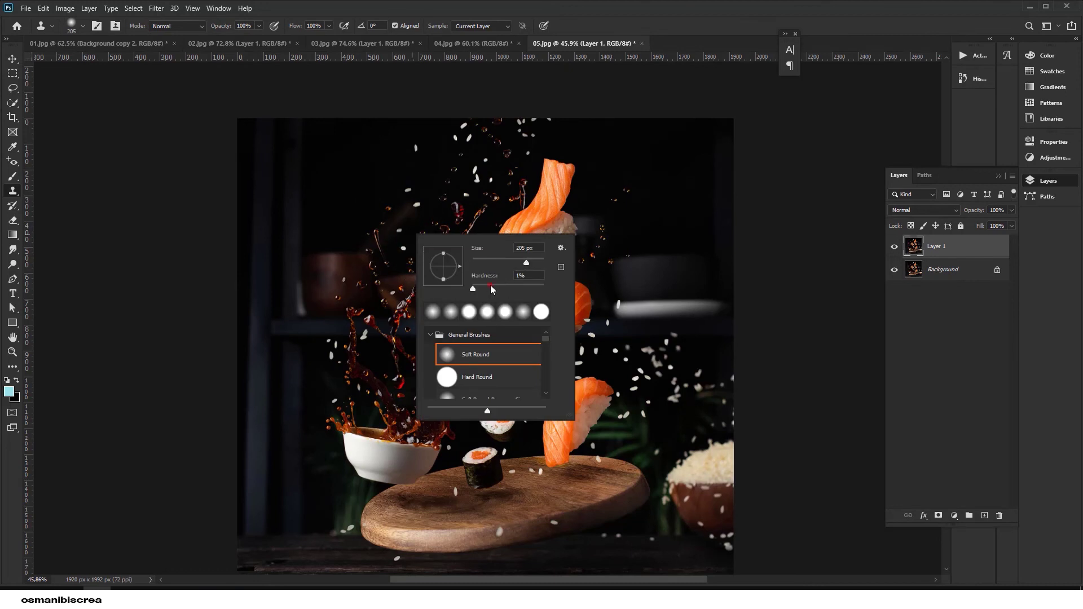
key("Return")
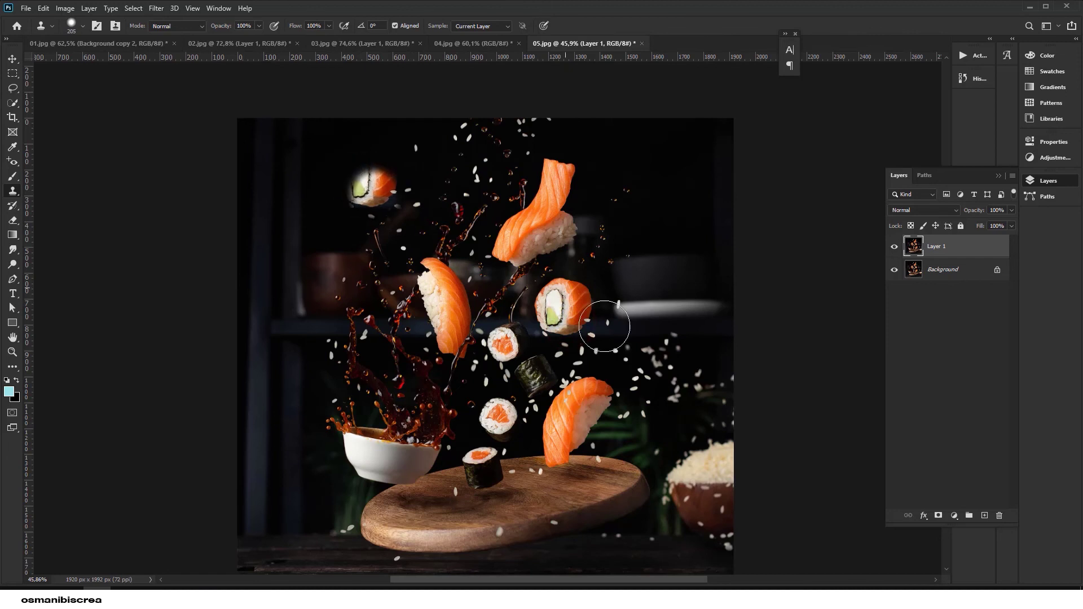
right_click(601, 333)
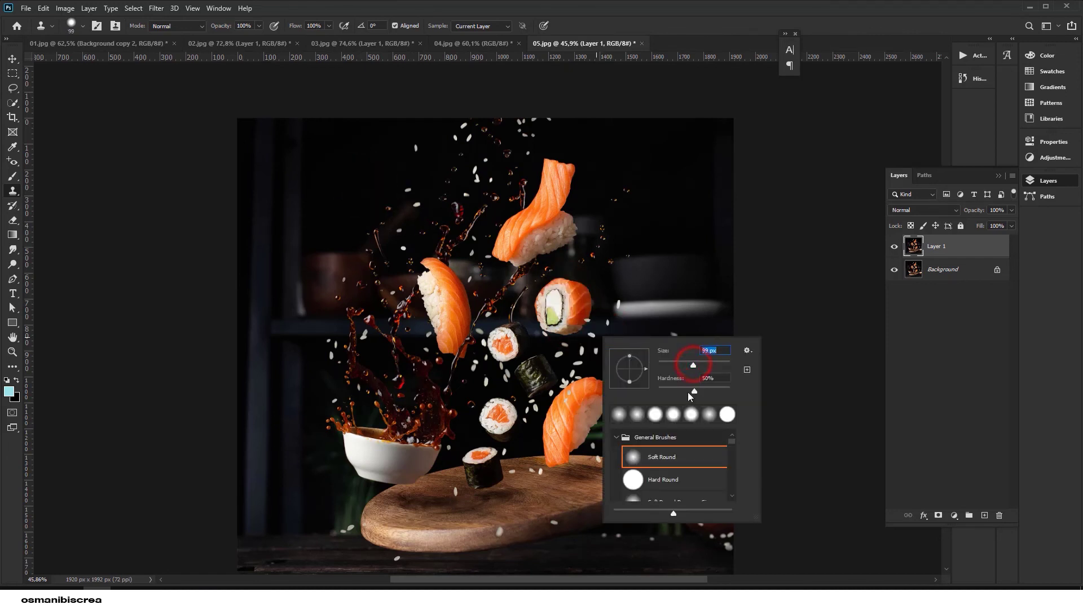
left_click_drag(693, 364, 676, 364)
key("Return")
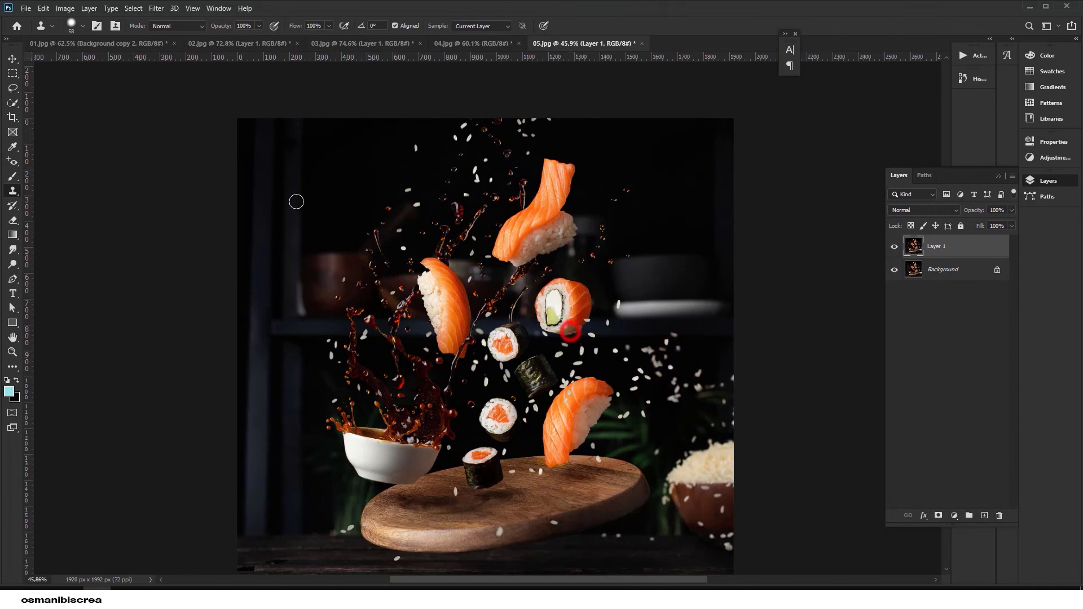
right_click(594, 291)
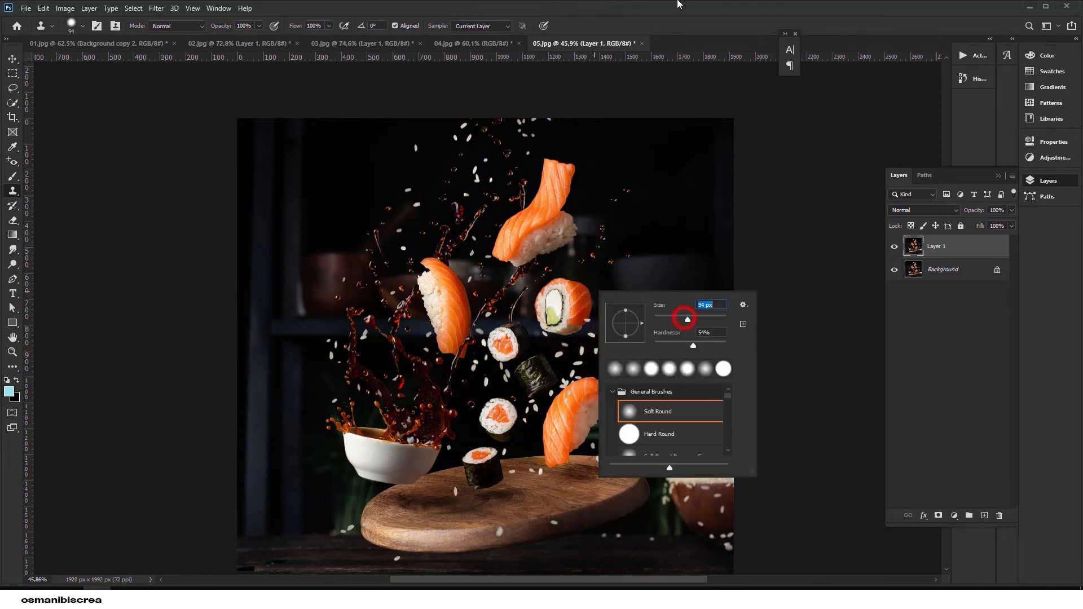
key("Return")
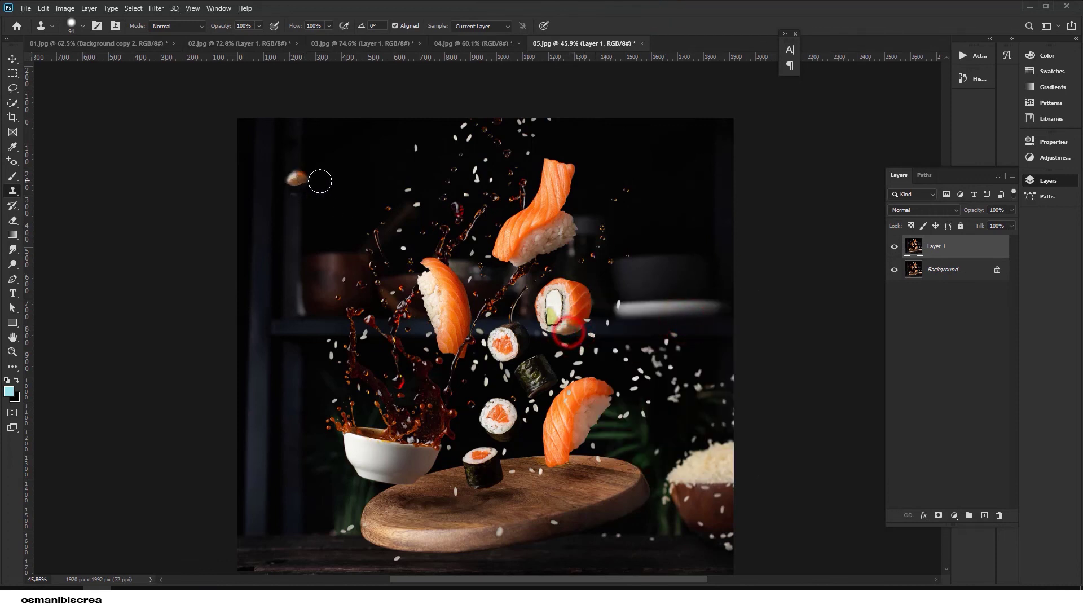
Clone copies of the sushi roll into the upper left and upper right background.
left_click_drag(385, 186, 361, 177)
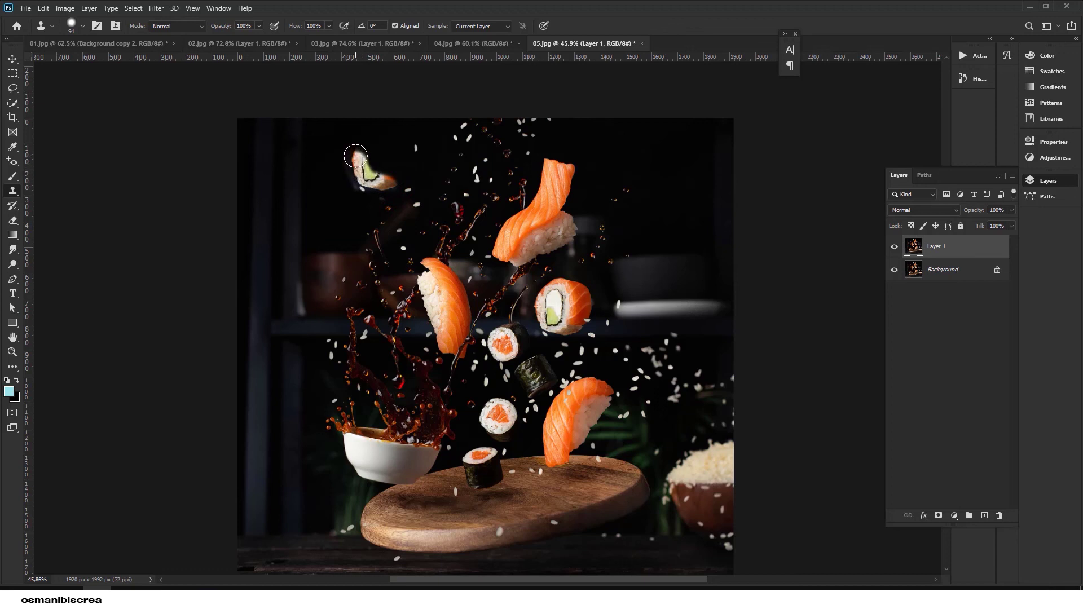
mouse_move(363, 144)
left_mouse_down()
mouse_move(402, 145)
mouse_move(395, 178)
left_mouse_up()
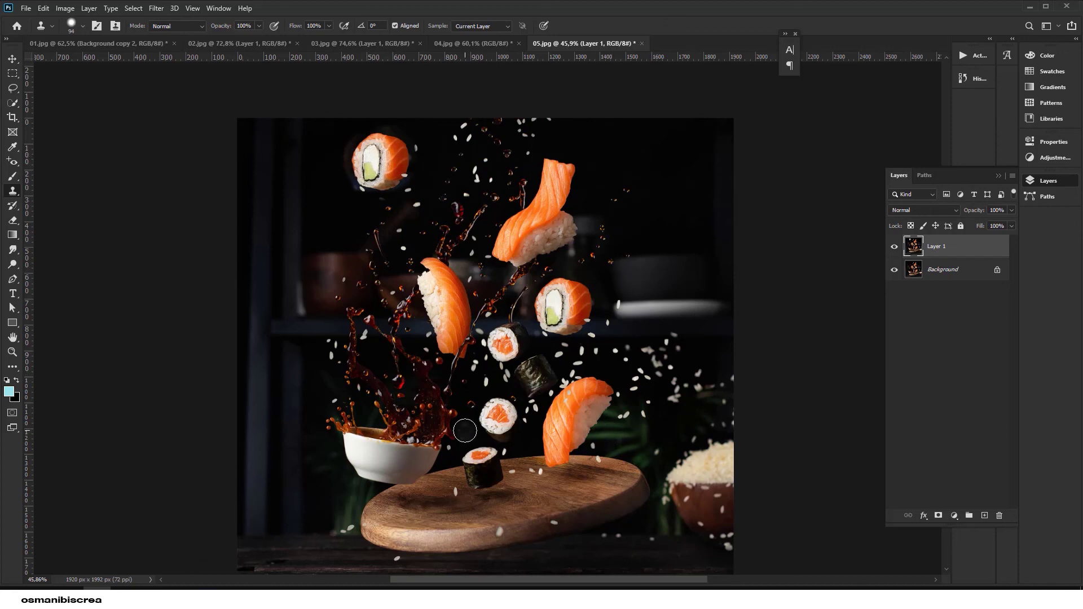
left_click(484, 424, "alt")
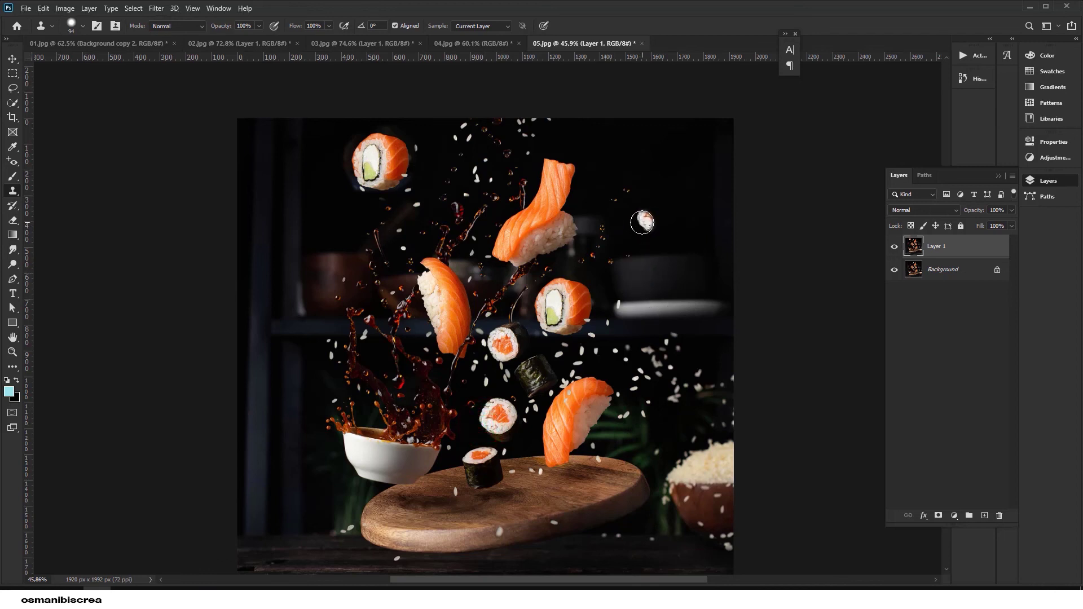
left_click_drag(642, 223, 645, 226)
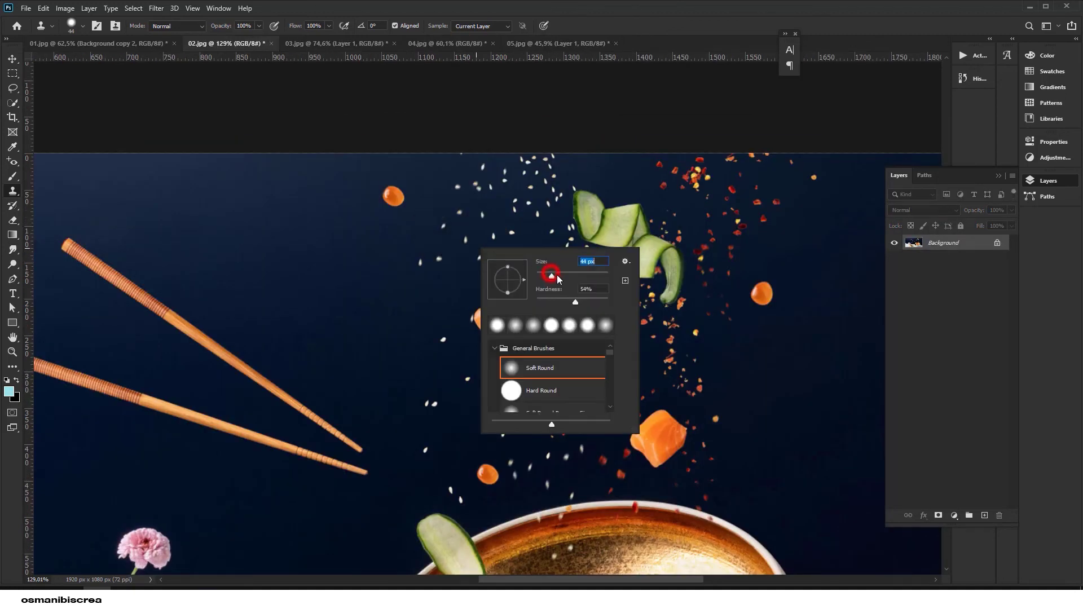
With a 58 px Clone Stamp, stamp out orange drops and pan to the others.
left_click_drag(551, 275, 558, 275)
key("Return")
left_click(392, 194, "alt")
left_click(302, 206)
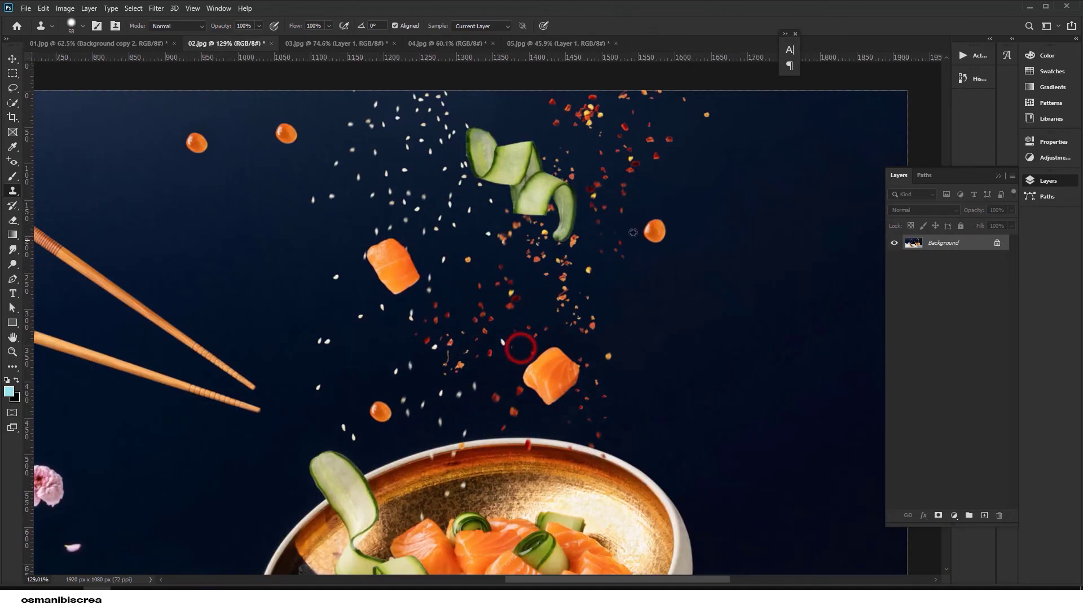
left_click(728, 187)
left_click_drag(517, 262, 602, 294)
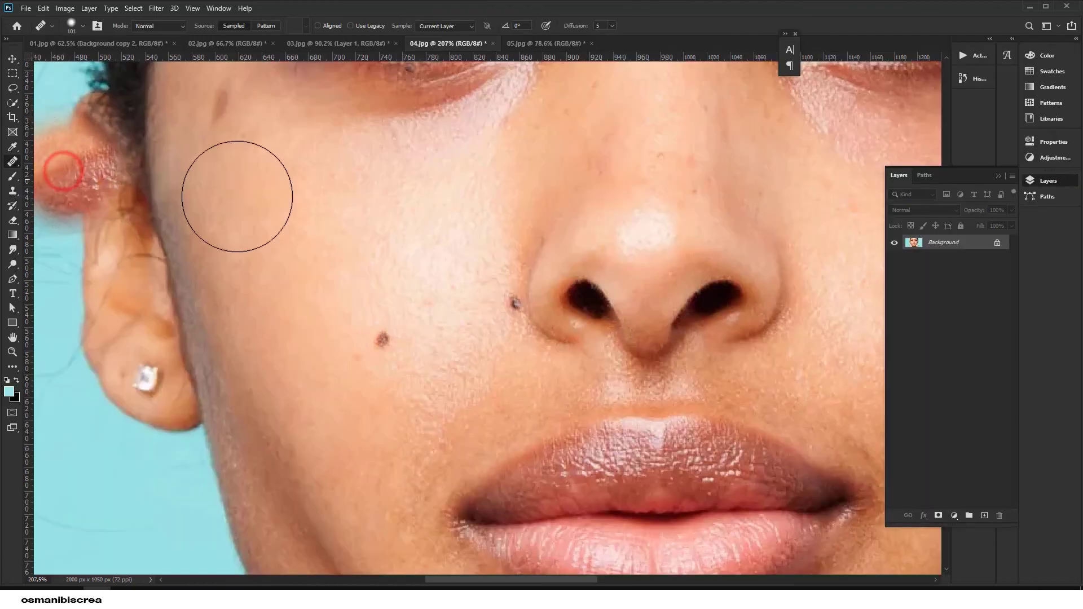
Switch to the Spot Healing Brush at about 47 px and drag toward the upper left.
right_click(12, 161)
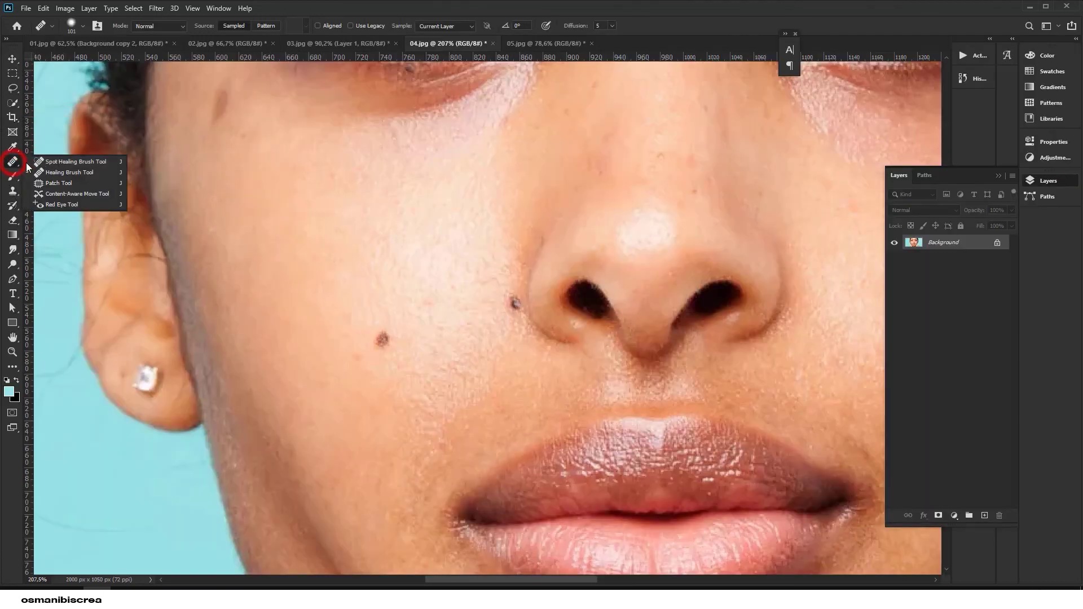
left_click(56, 169)
left_click_drag(347, 263, 323, 261)
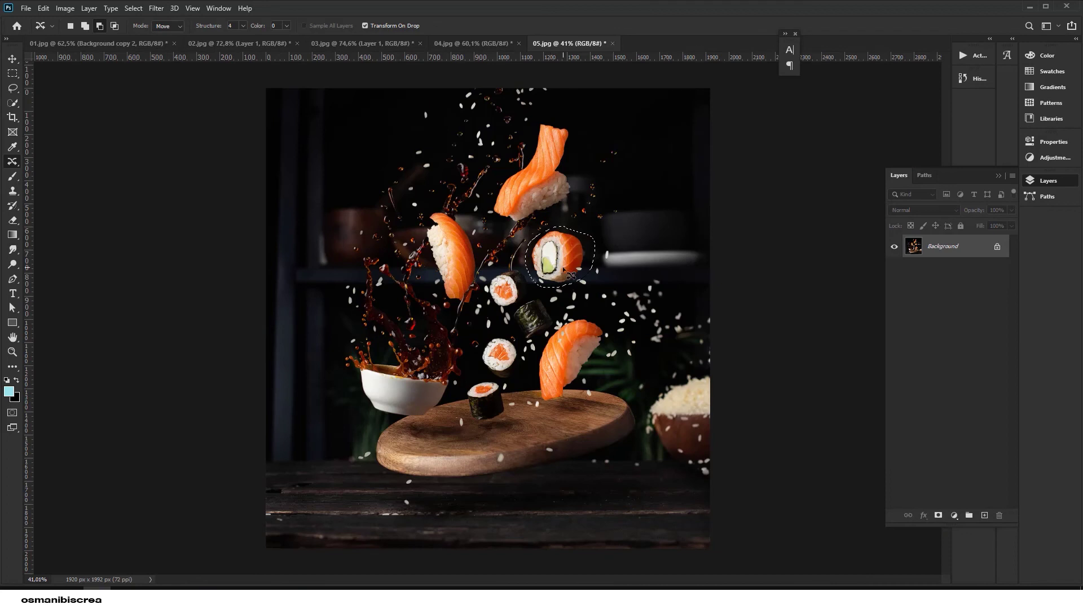
mouse_move(570, 274)
left_mouse_down()
mouse_move(375, 159)
mouse_move(415, 92)
left_mouse_up()
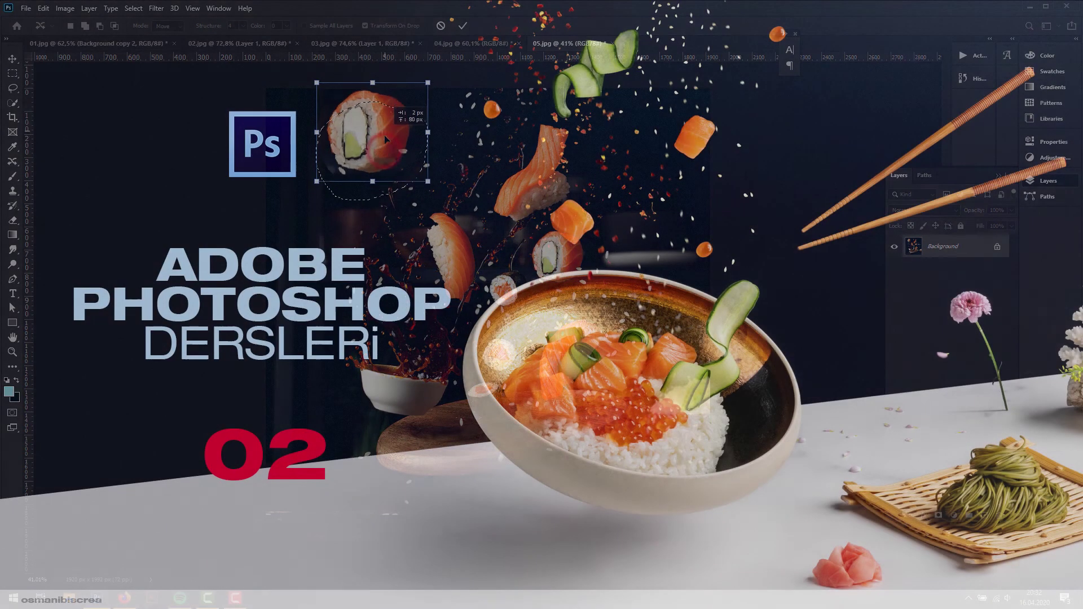